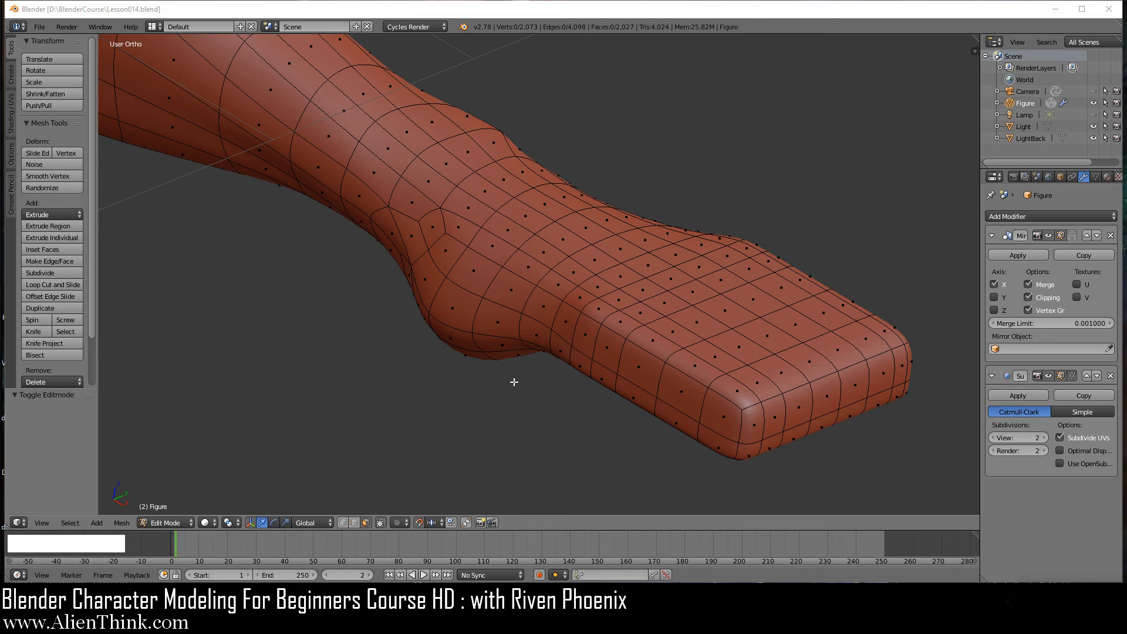
Select the single face above the thumb-base bulge on the hand and centre the view on it at a comfortable zoom
right_click(473, 269)
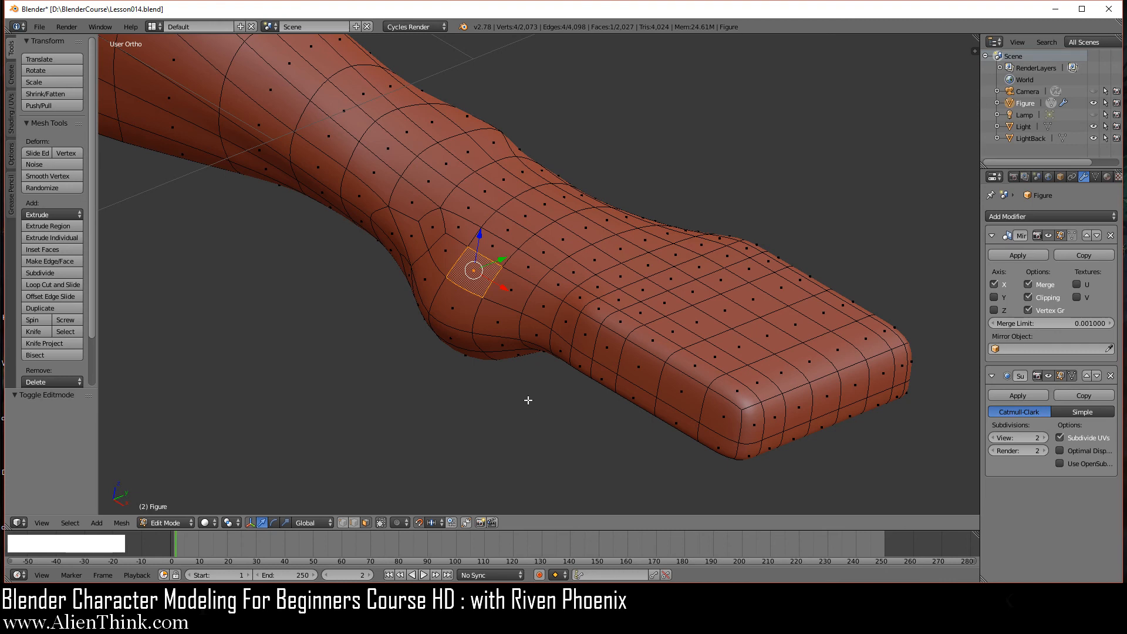
key("KP_Decimal")
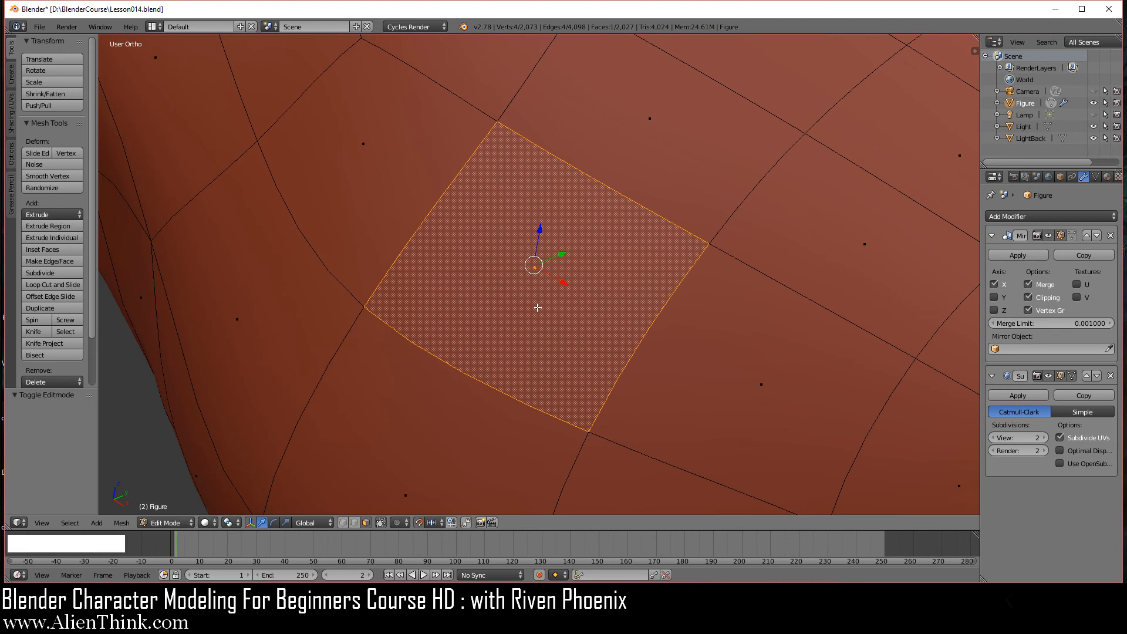
scroll(536, 307, "down", 8)
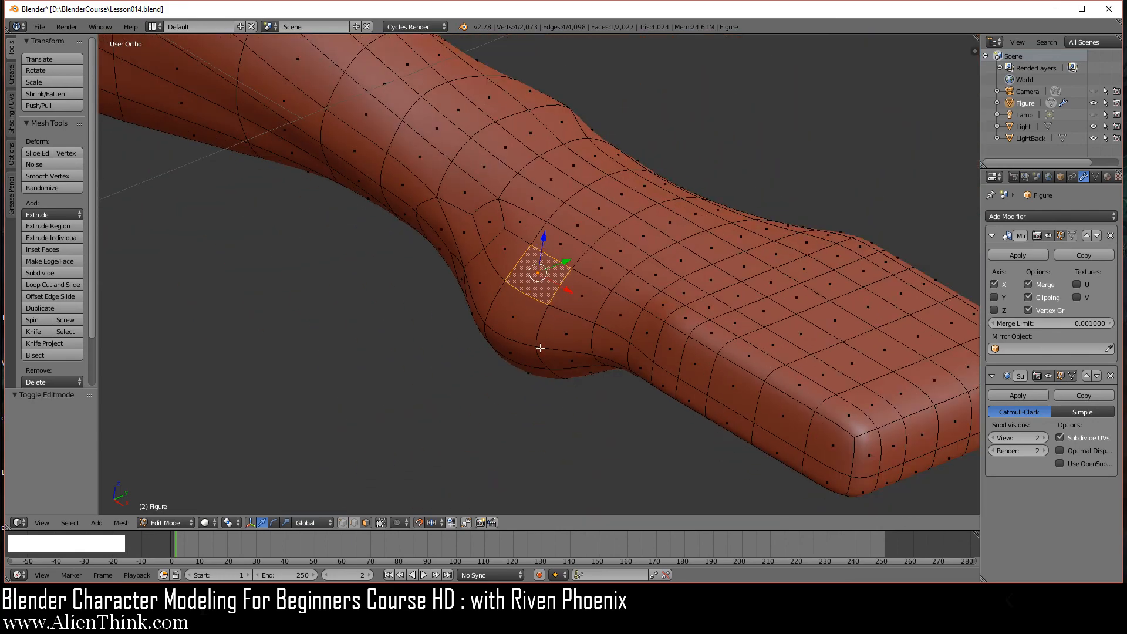
scroll(541, 370, "up", 4)
scroll(539, 371, "down", 4)
scroll(537, 374, "up", 3)
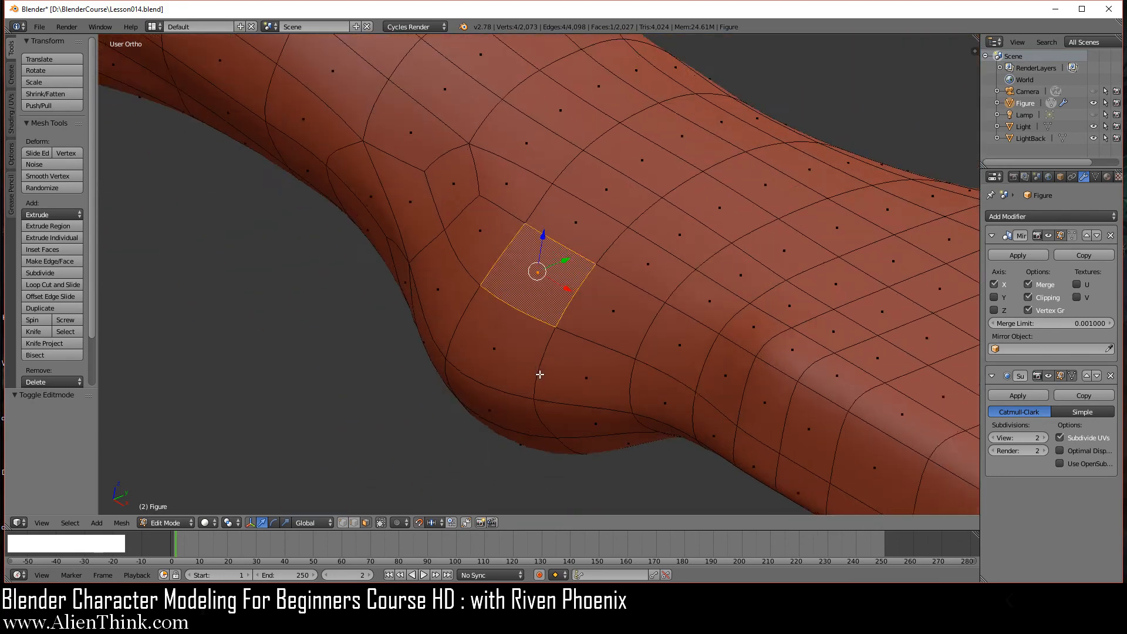
scroll(536, 375, "down", 3)
scroll(536, 373, "up", 3)
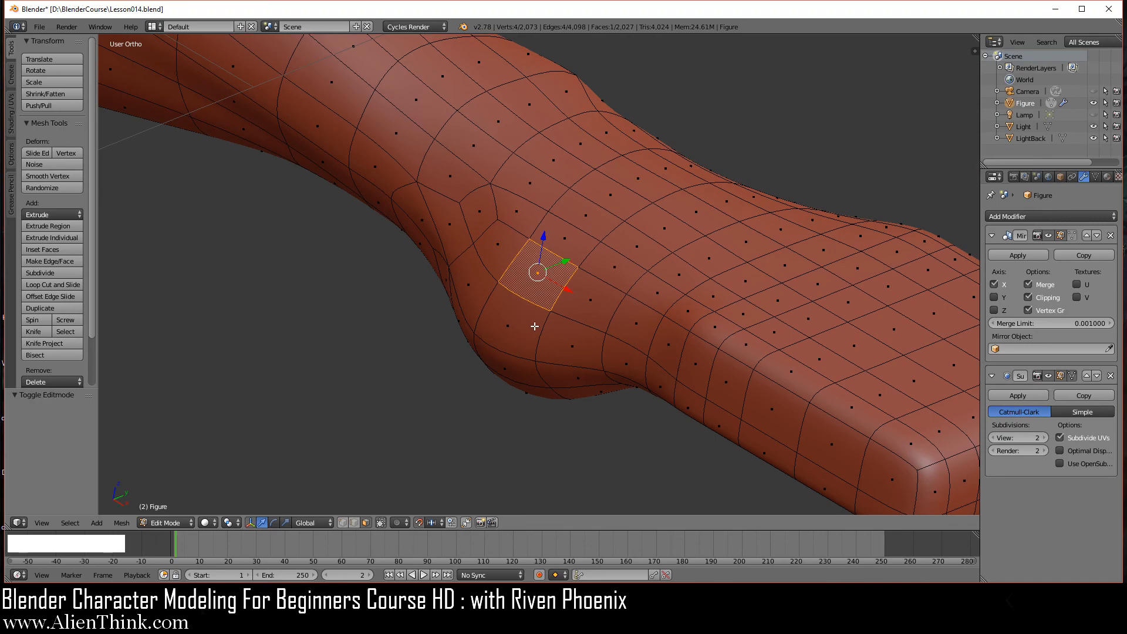
Examine the hand and forearm mesh around the selected face from the side, above and the fingertip end in orthographic projection
middle_click_drag(436, 292, 571, 322)
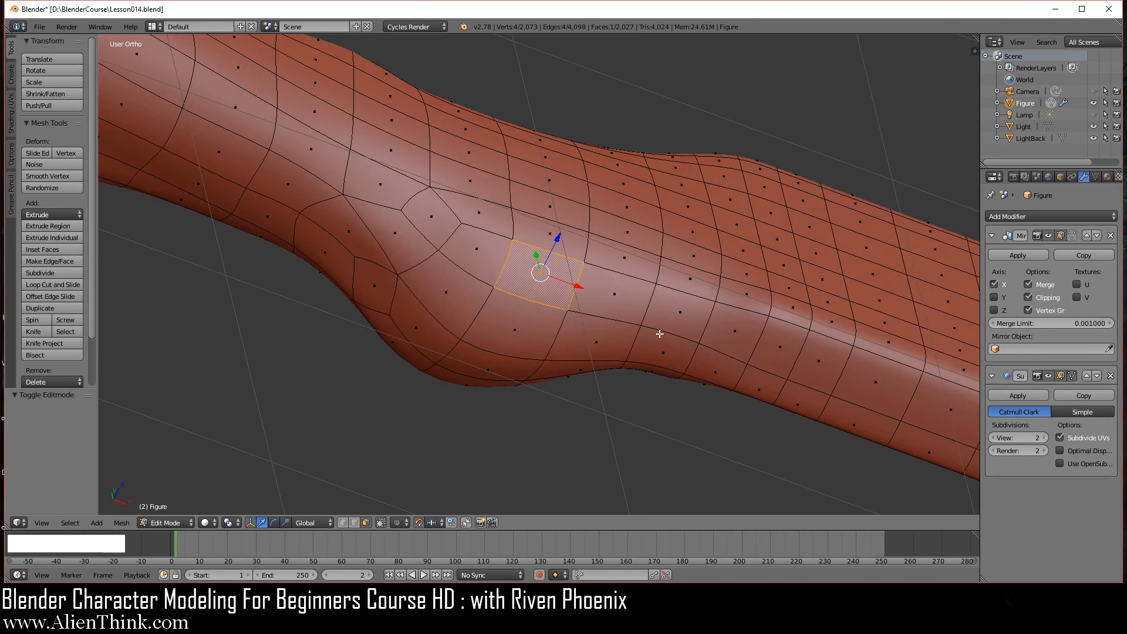
middle_click_drag(715, 336, 640, 300)
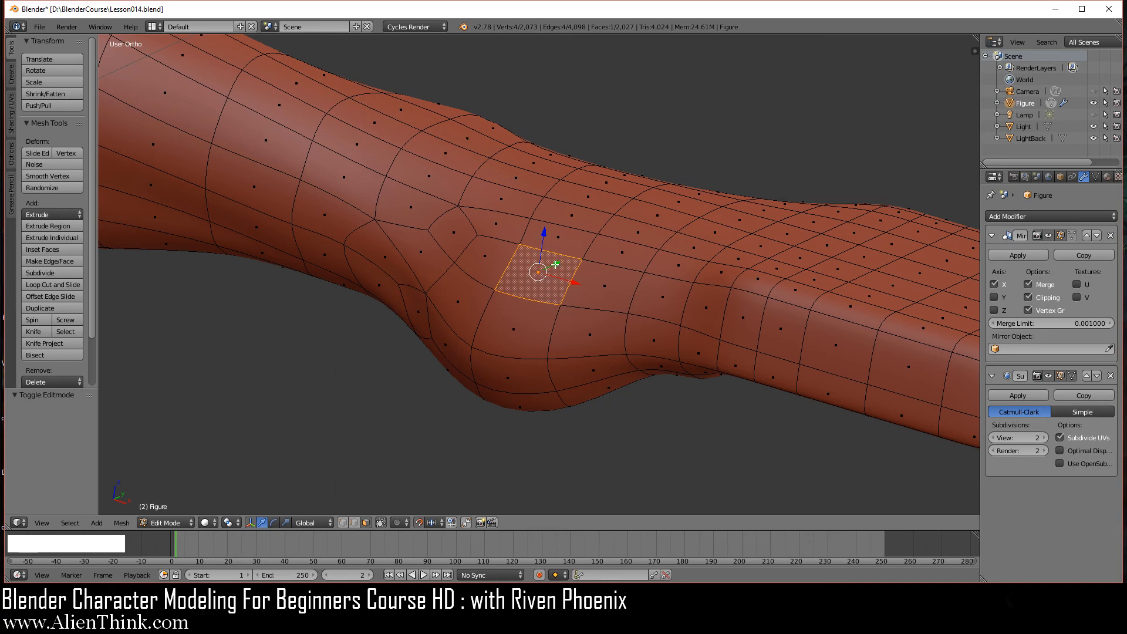
middle_click_drag(471, 313, 558, 360)
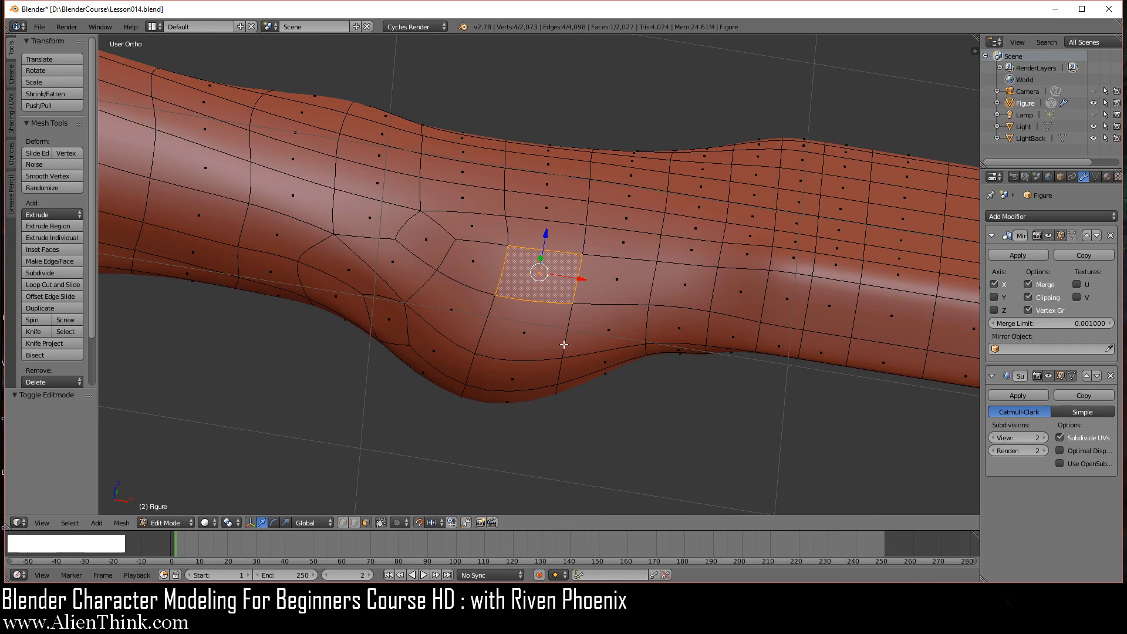
scroll(560, 347, "down", 6)
middle_click_drag(525, 377, 543, 306)
middle_click_drag(444, 276, 675, 305)
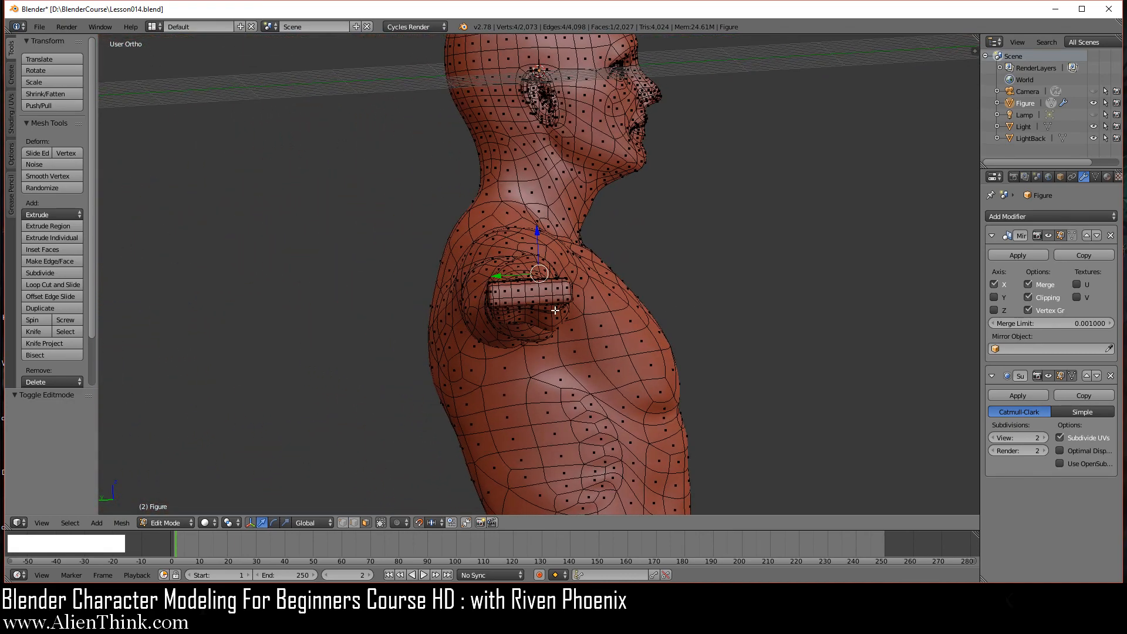
scroll(555, 310, "up", 10)
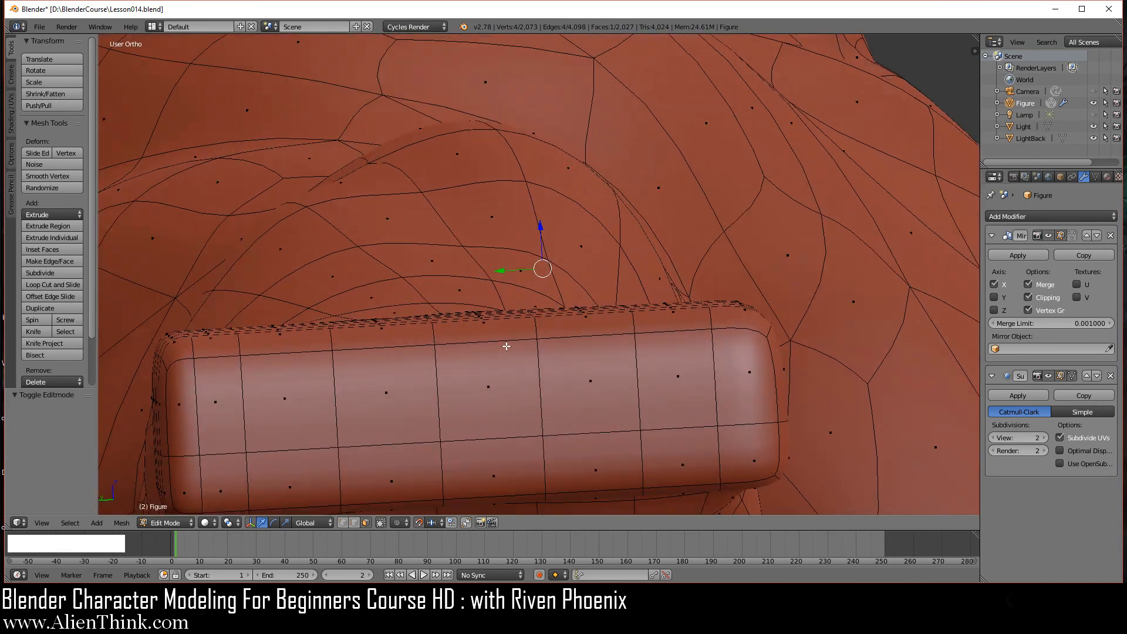
scroll(506, 346, "up", 6)
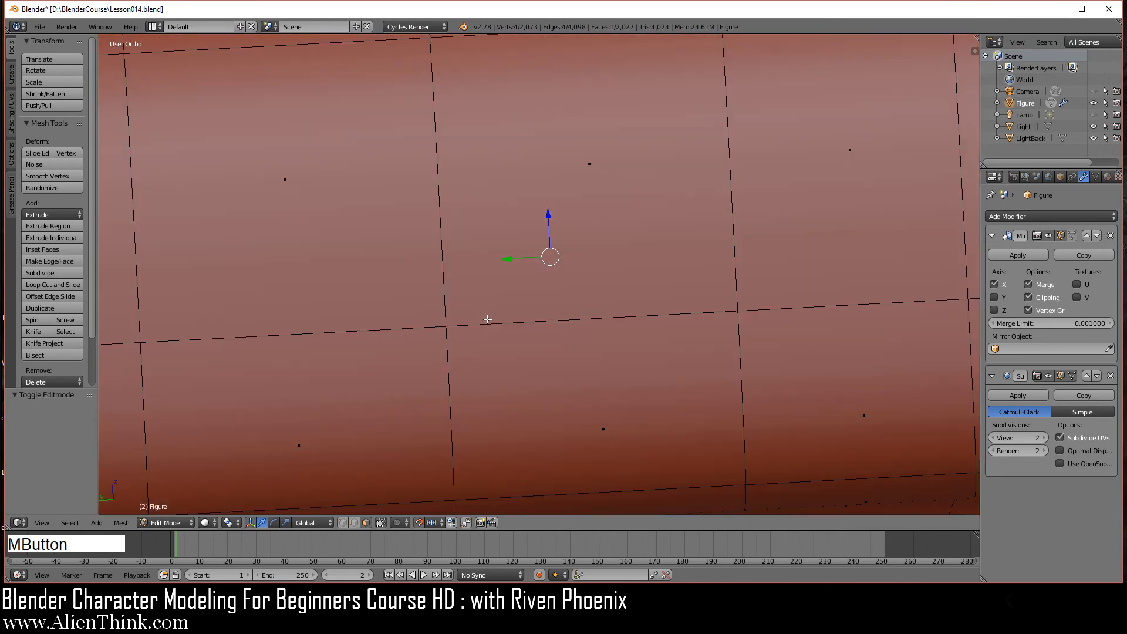
scroll(488, 319, "down", 4)
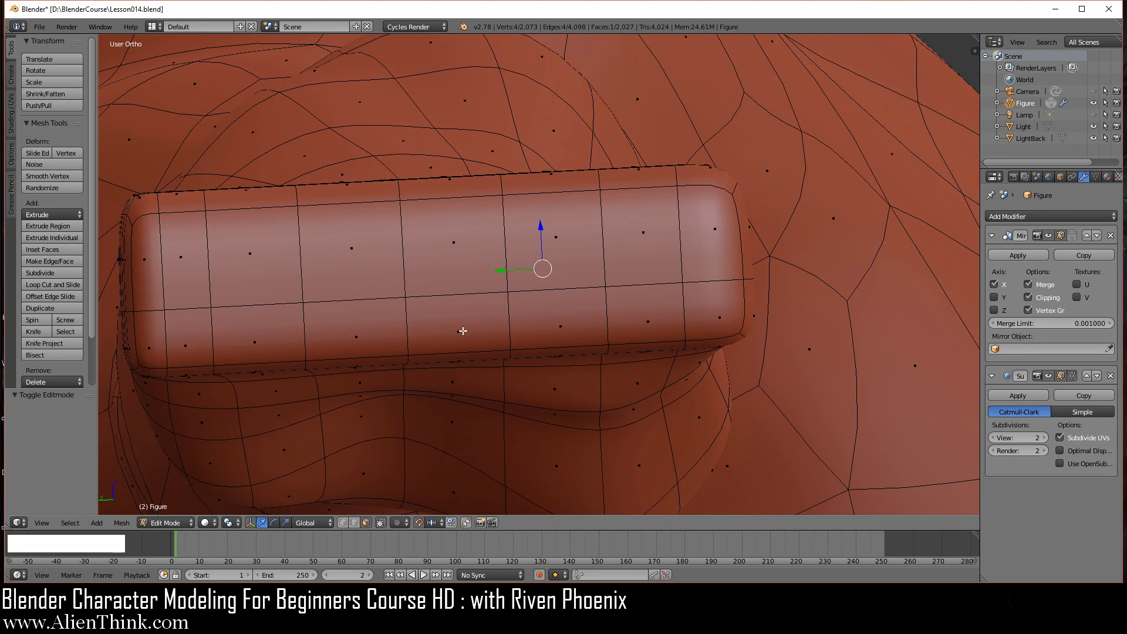
scroll(599, 349, "down", 5)
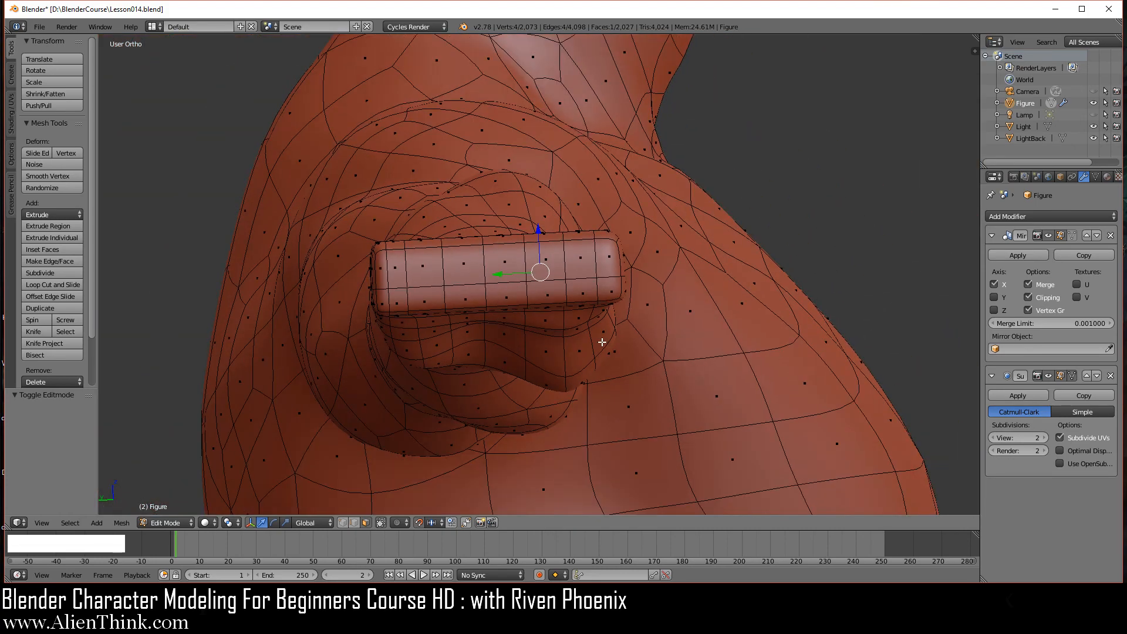
scroll(602, 342, "down", 2)
middle_click_drag(598, 337, 493, 315)
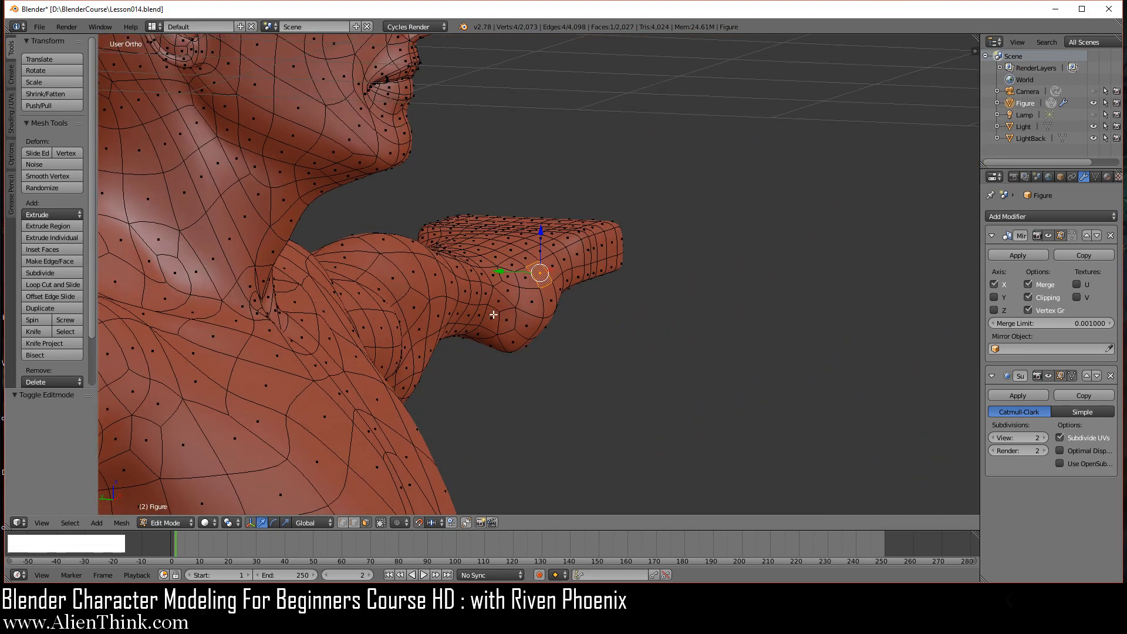
middle_click_drag(379, 350, 282, 332)
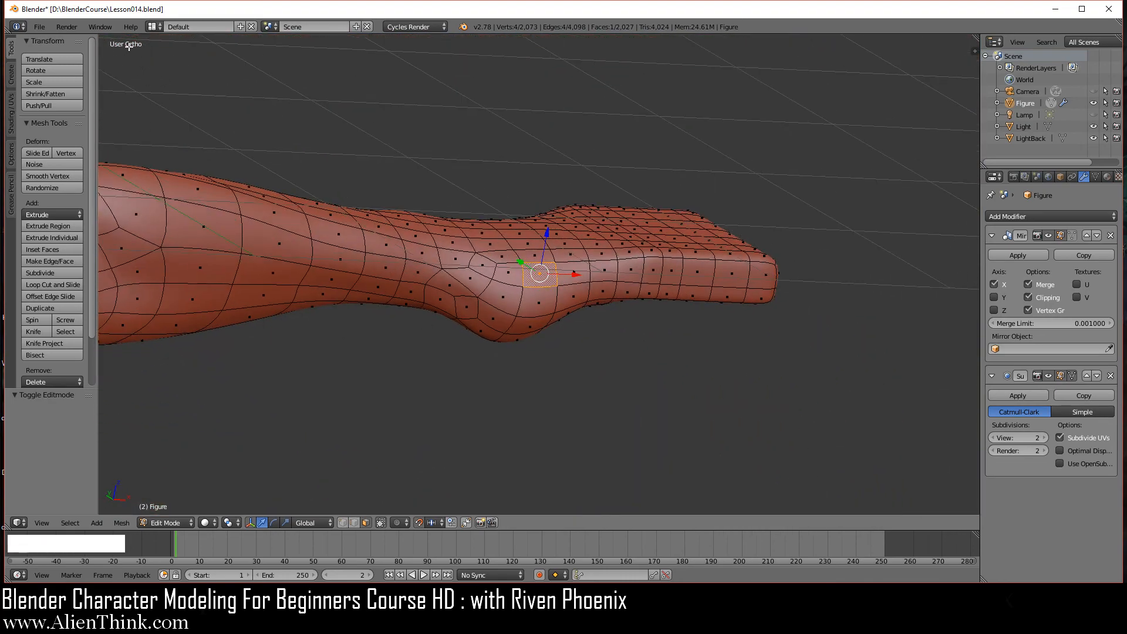
mouse_move(587, 334)
middle_mouse_down()
mouse_move(482, 343)
mouse_move(587, 340)
middle_mouse_up()
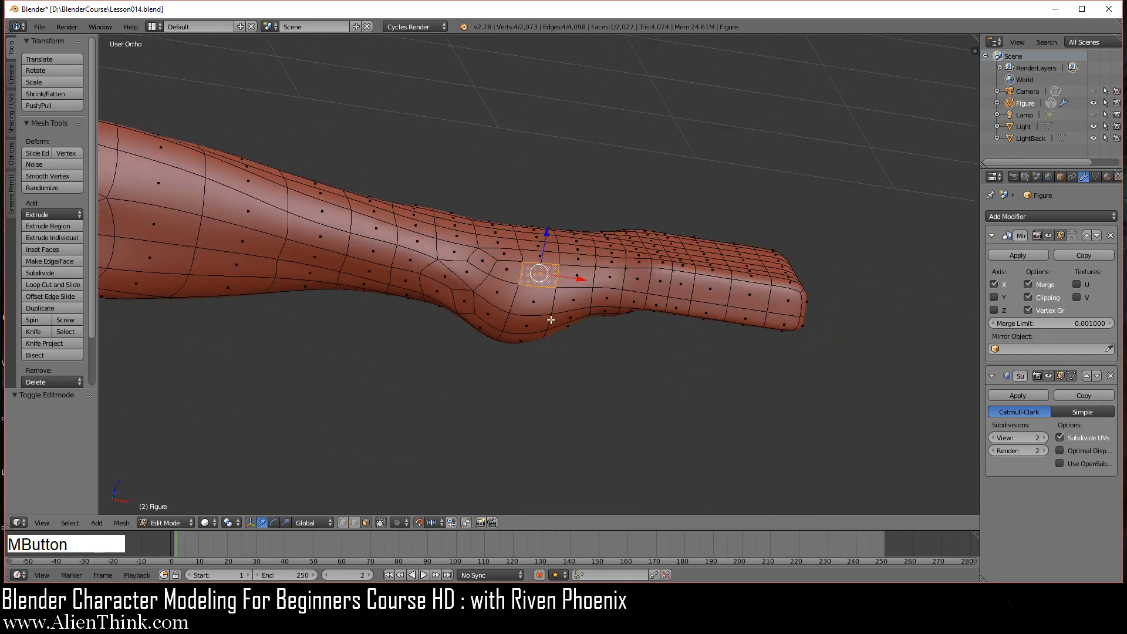
scroll(587, 342, "up", 4)
scroll(540, 358, "up", 1)
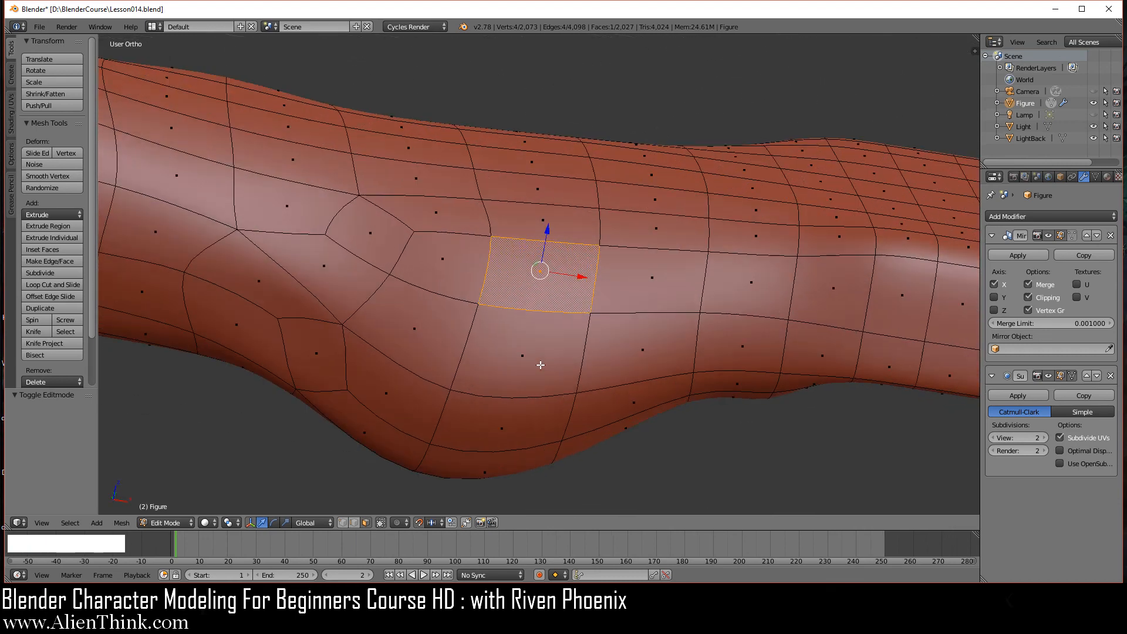
Switch the viewport to perspective projection and examine the hand and arm around the selected face
key("KP_5")
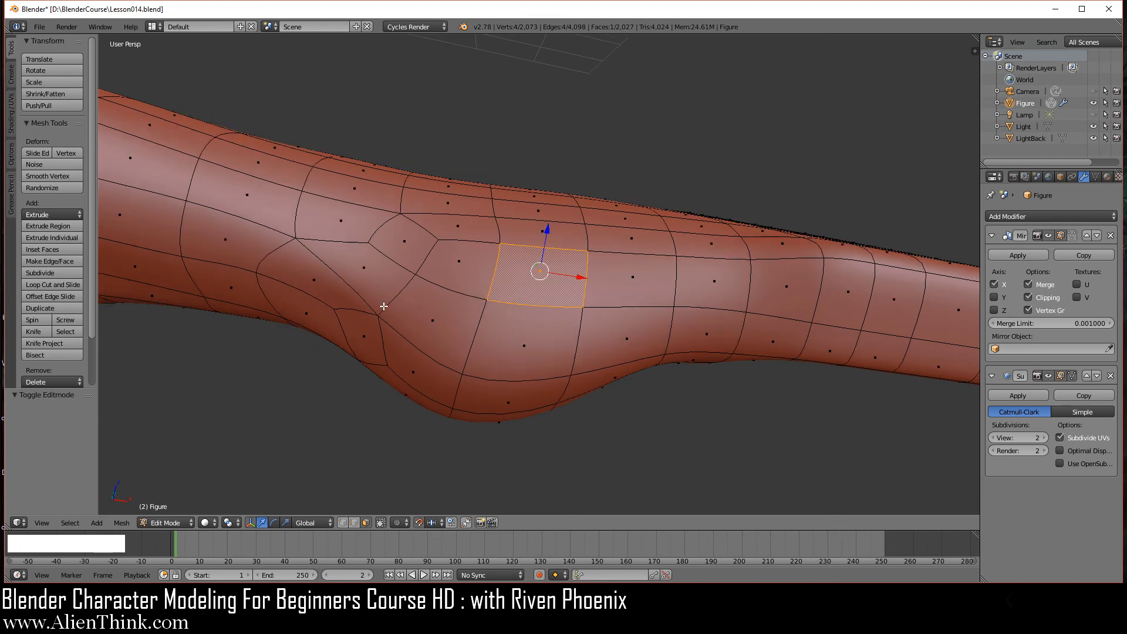
middle_click_drag(418, 322, 550, 239)
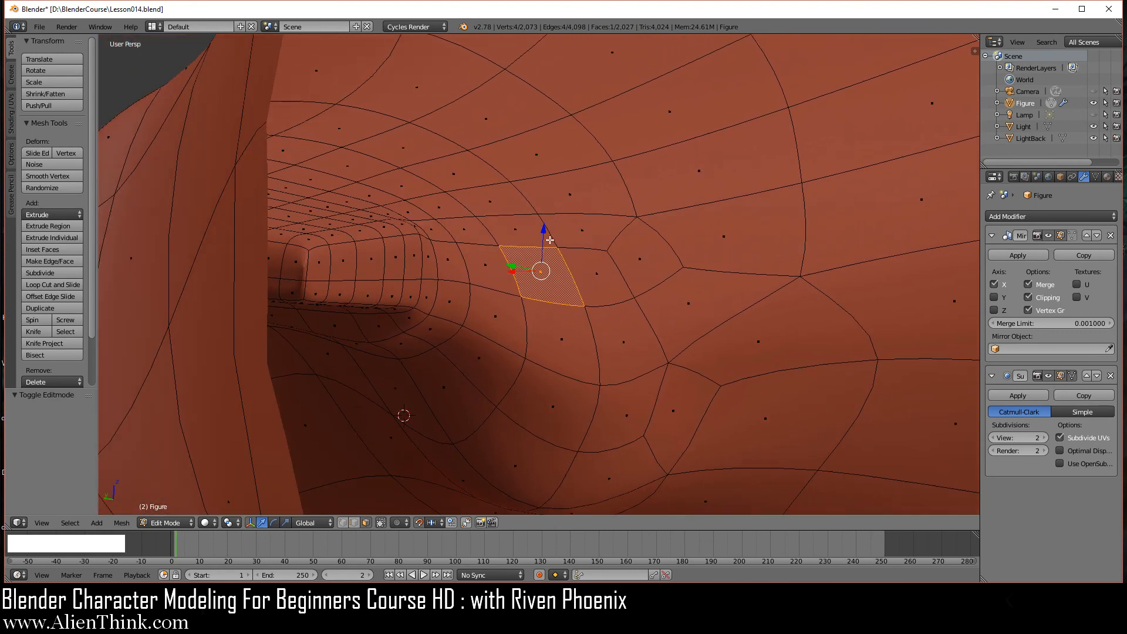
middle_click_drag(543, 327, 498, 306)
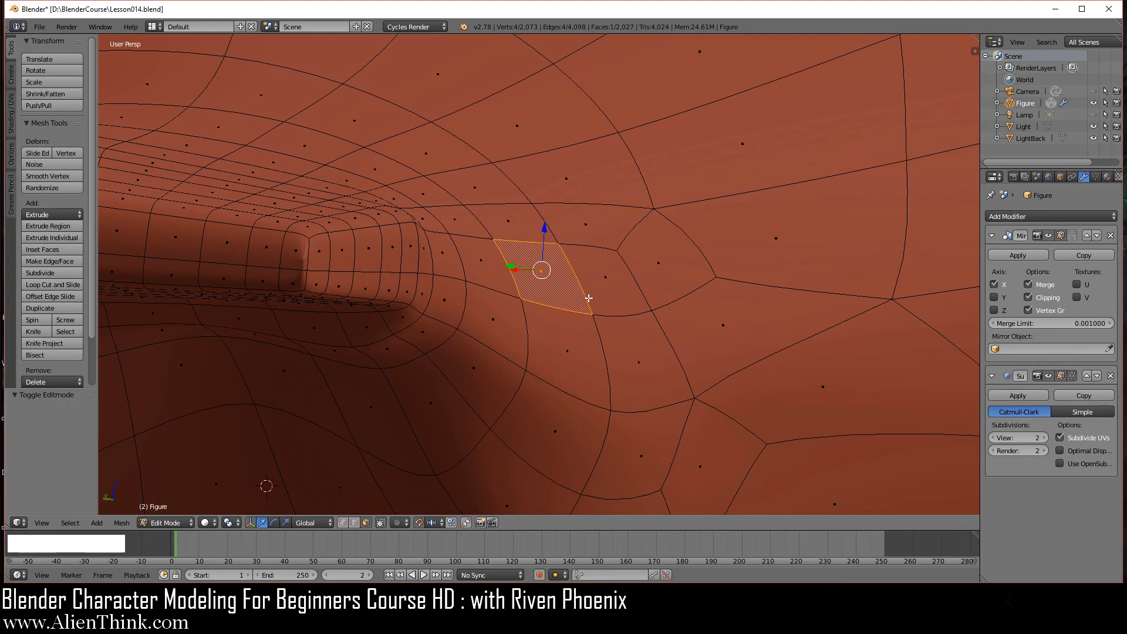
middle_click_drag(589, 299, 544, 342)
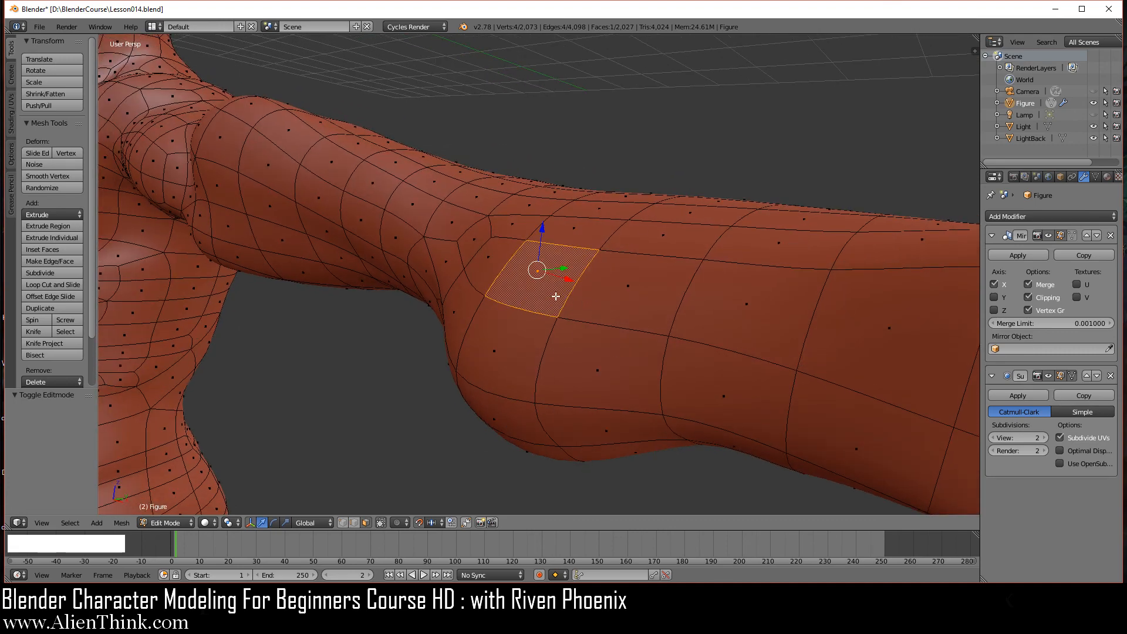
scroll(548, 304, "down", 3)
scroll(549, 304, "down", 1)
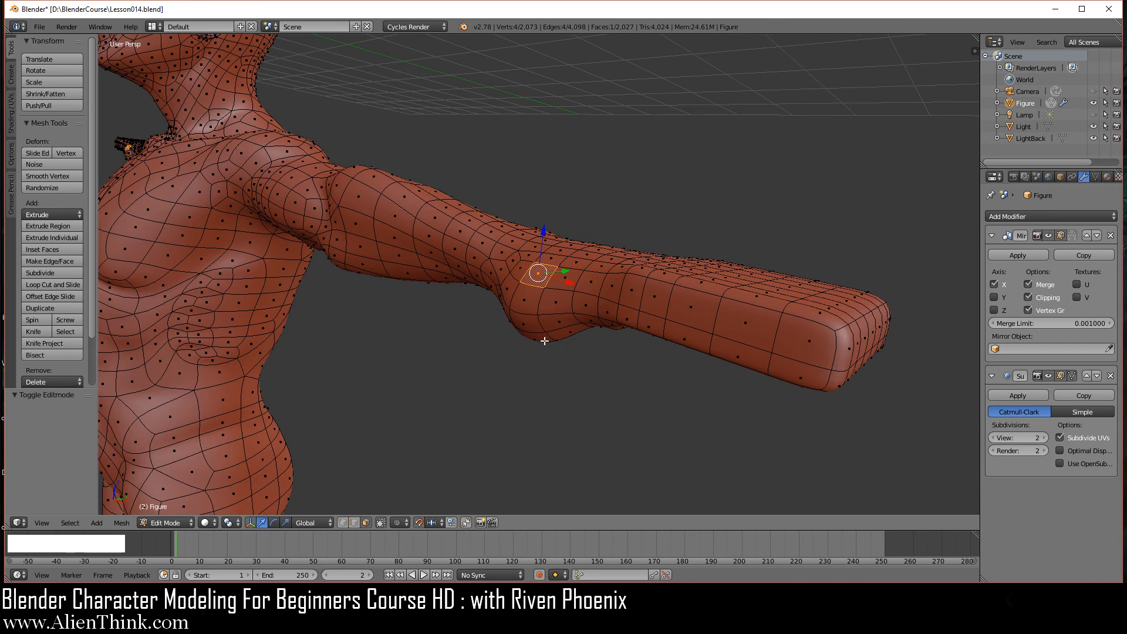
Leave mesh editing for Object Mode and frame the whole figure in the front perspective view
key("KP_1")
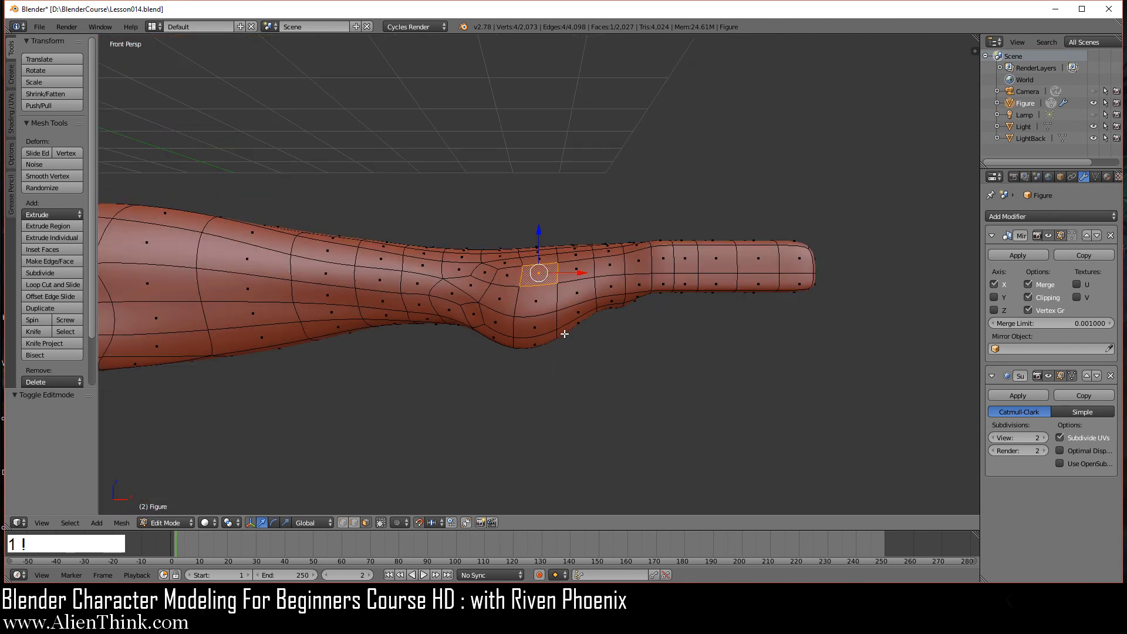
key("Tab")
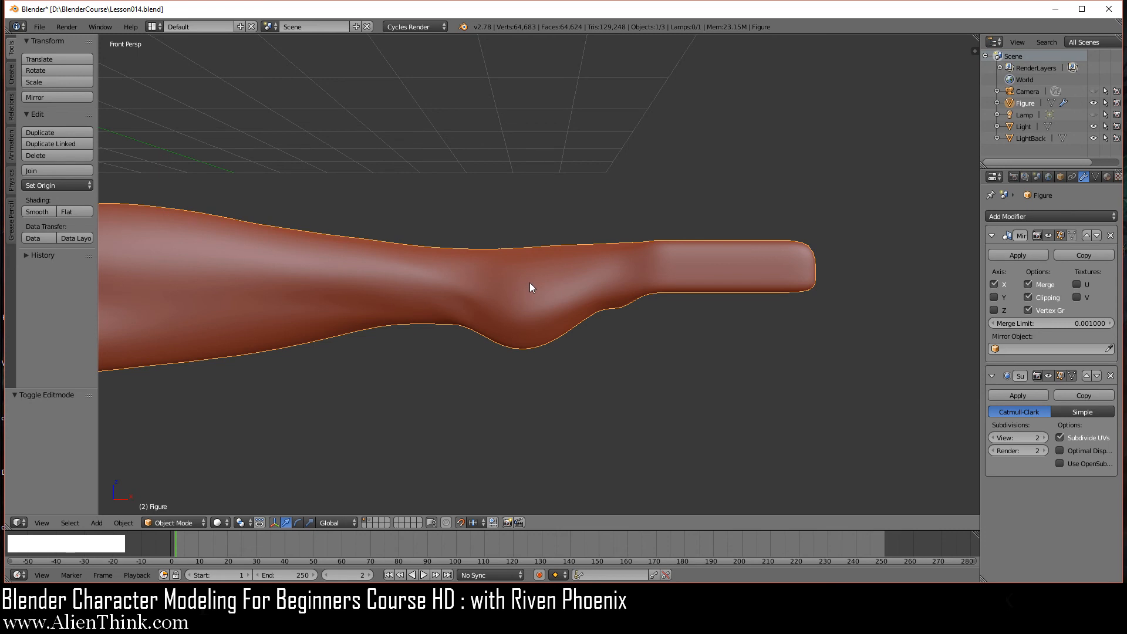
key("KP_Decimal")
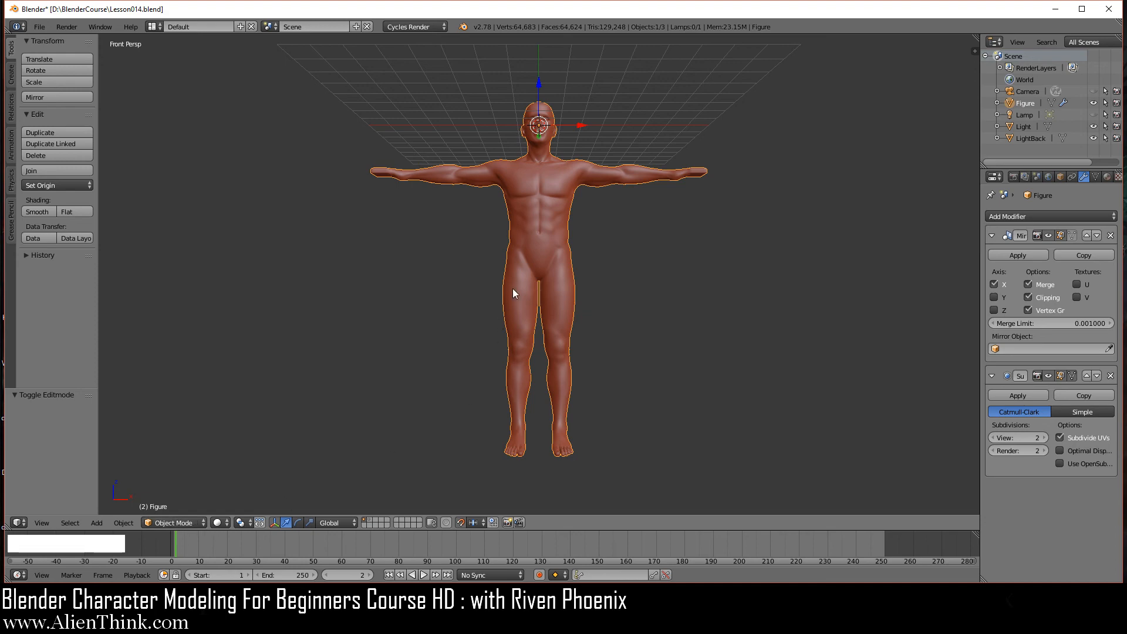
mouse_move(533, 286)
middle_mouse_down()
mouse_move(624, 330)
mouse_move(534, 300)
middle_mouse_up()
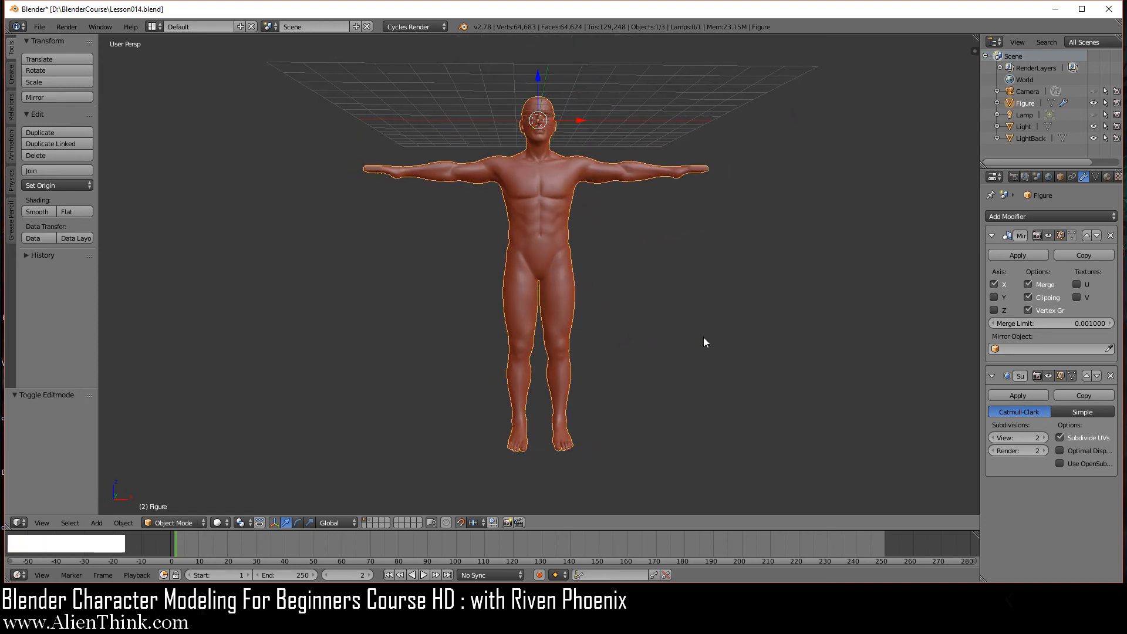
key("1")
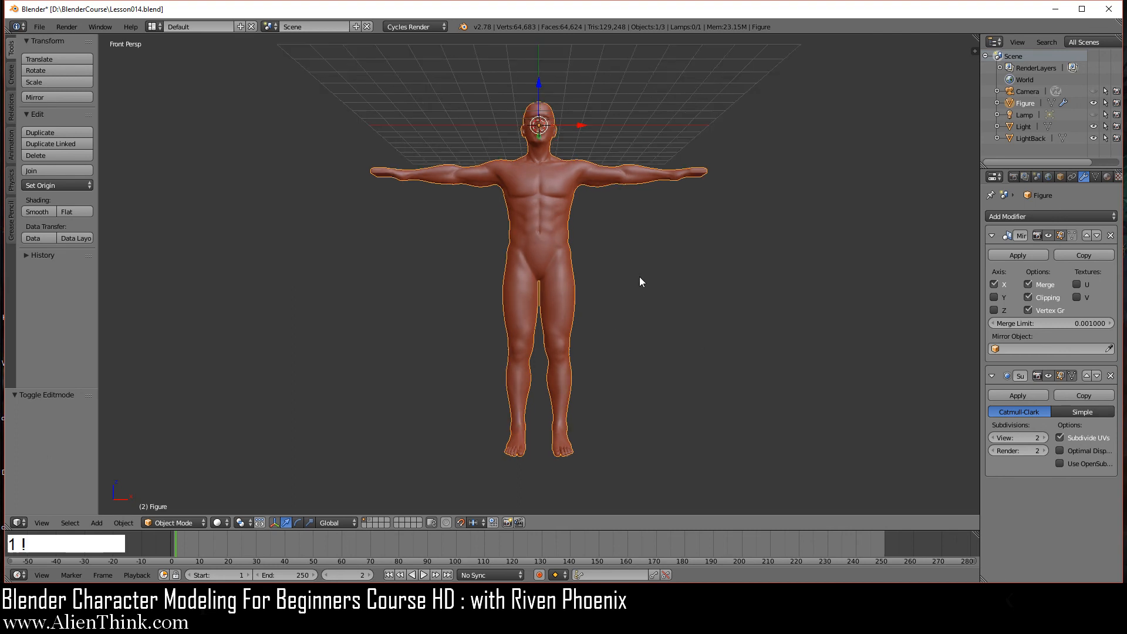
middle_click_drag(583, 193, 555, 307, "shift")
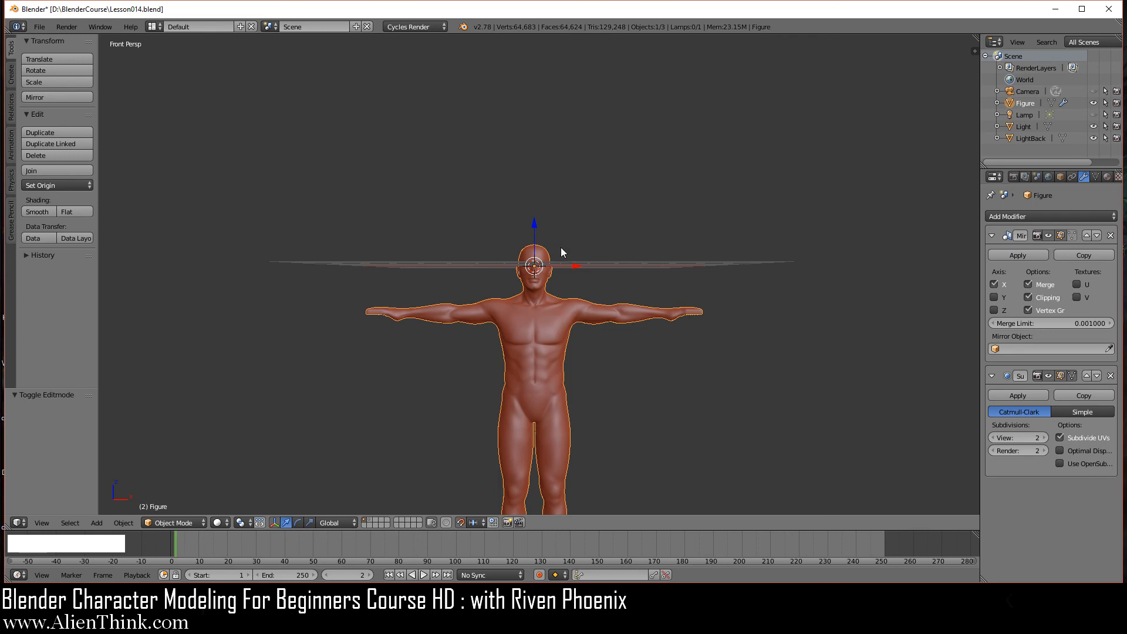
Examine the figure's head and face up close from the front and three-quarter angles in perspective
scroll(563, 353, "up", 8)
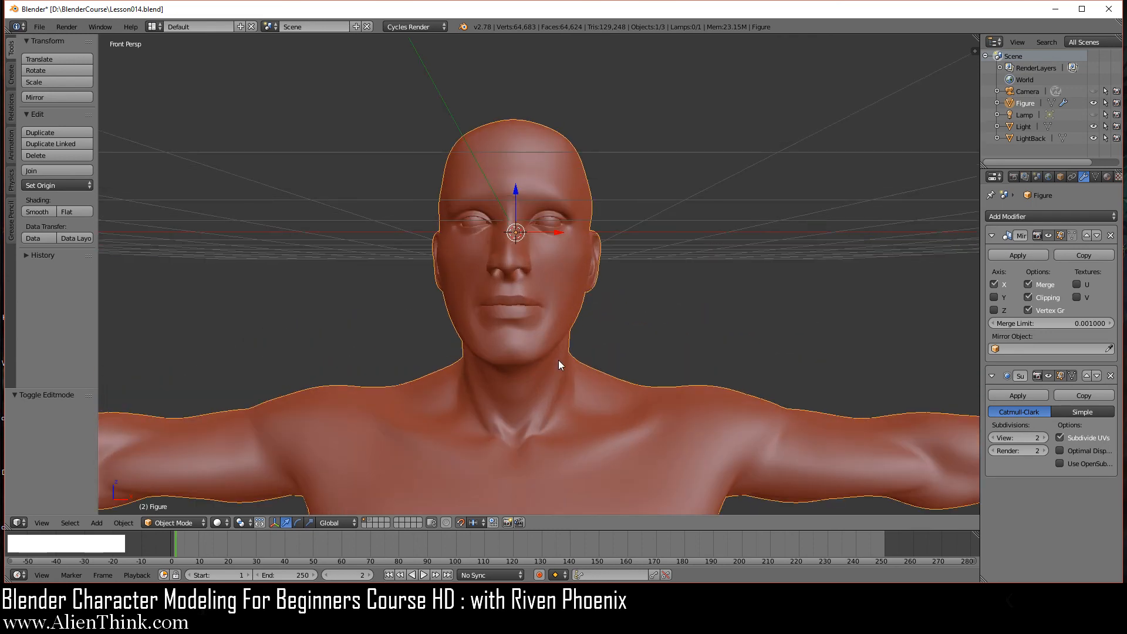
middle_click_drag(579, 322, 533, 330)
scroll(519, 357, "up", 2)
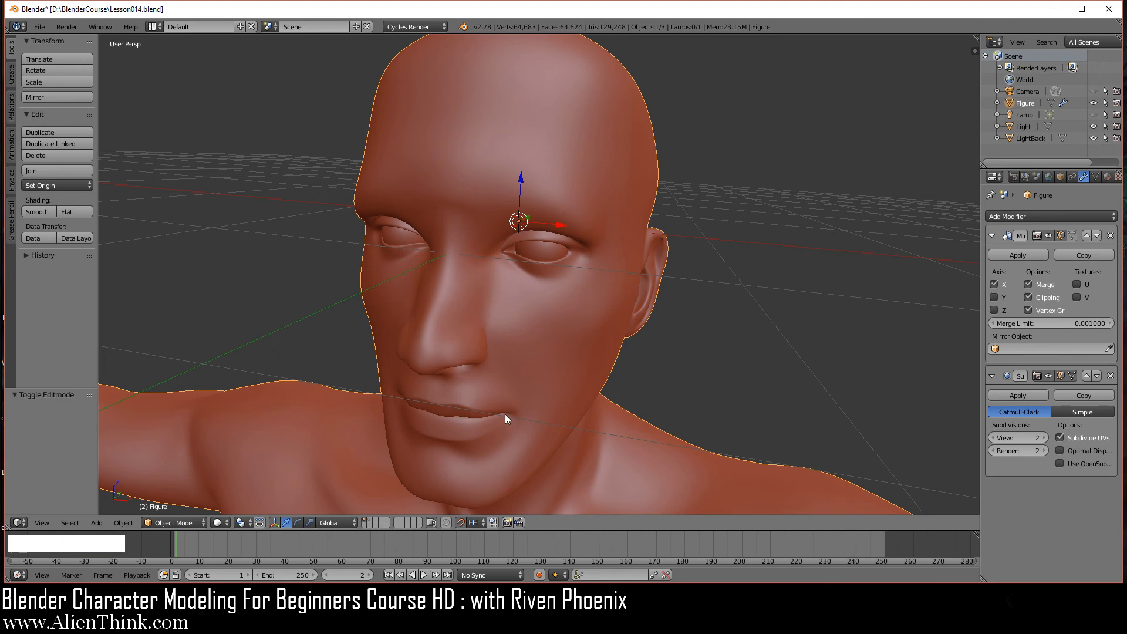
scroll(501, 305, "down", 3)
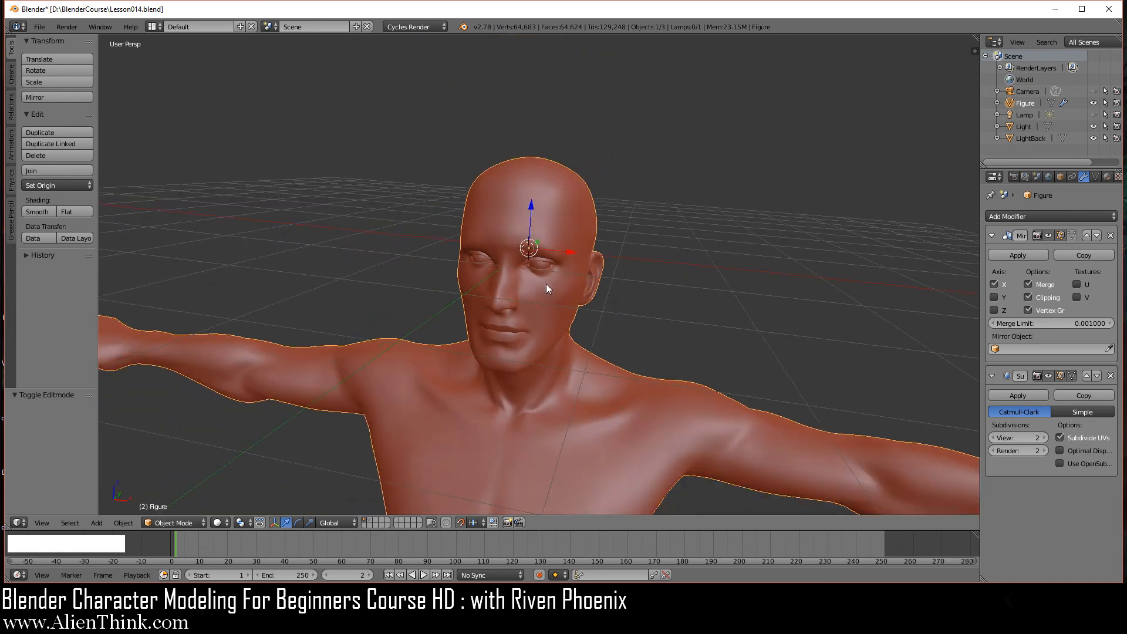
scroll(545, 284, "up", 4)
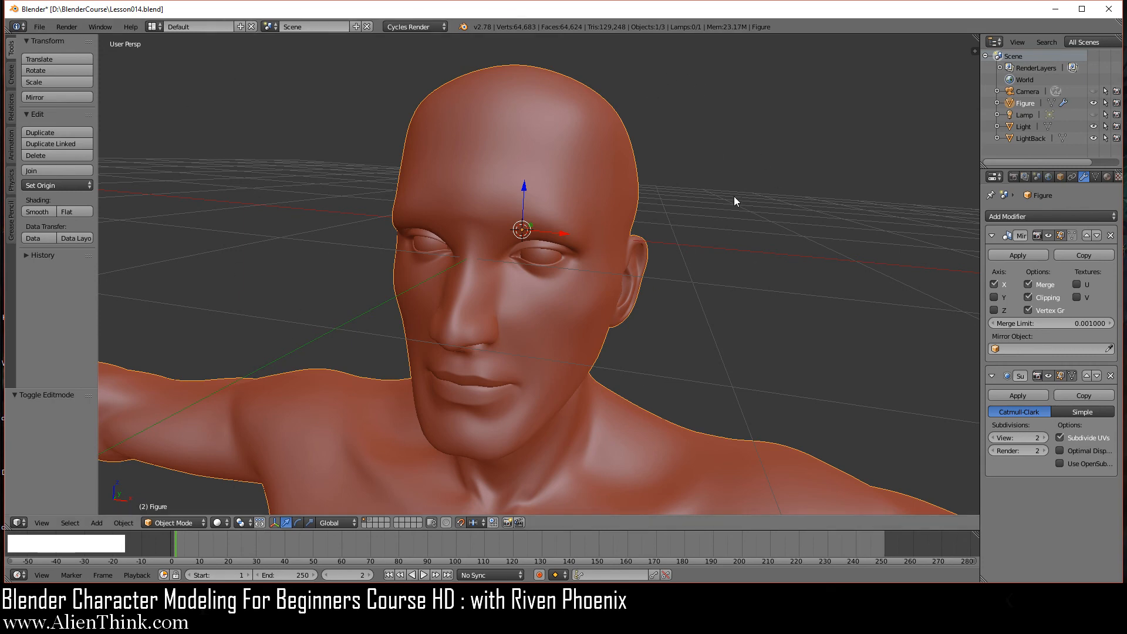
scroll(544, 269, "down", 3)
middle_click_drag(540, 291, 742, 249)
scroll(543, 311, "up", 3)
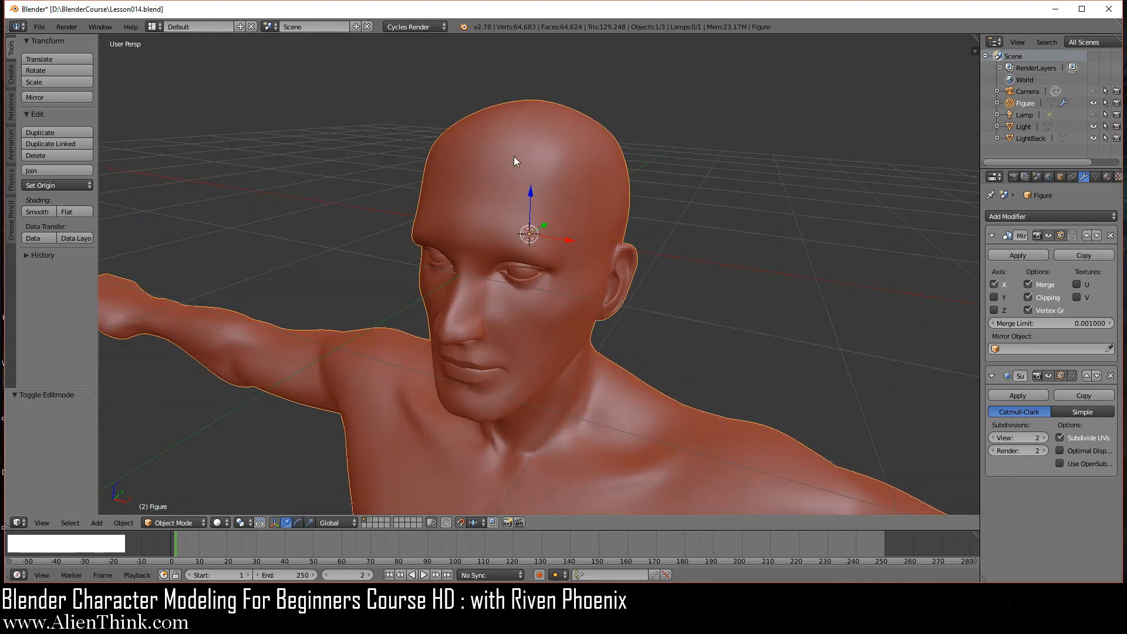
scroll(541, 339, "up", 2)
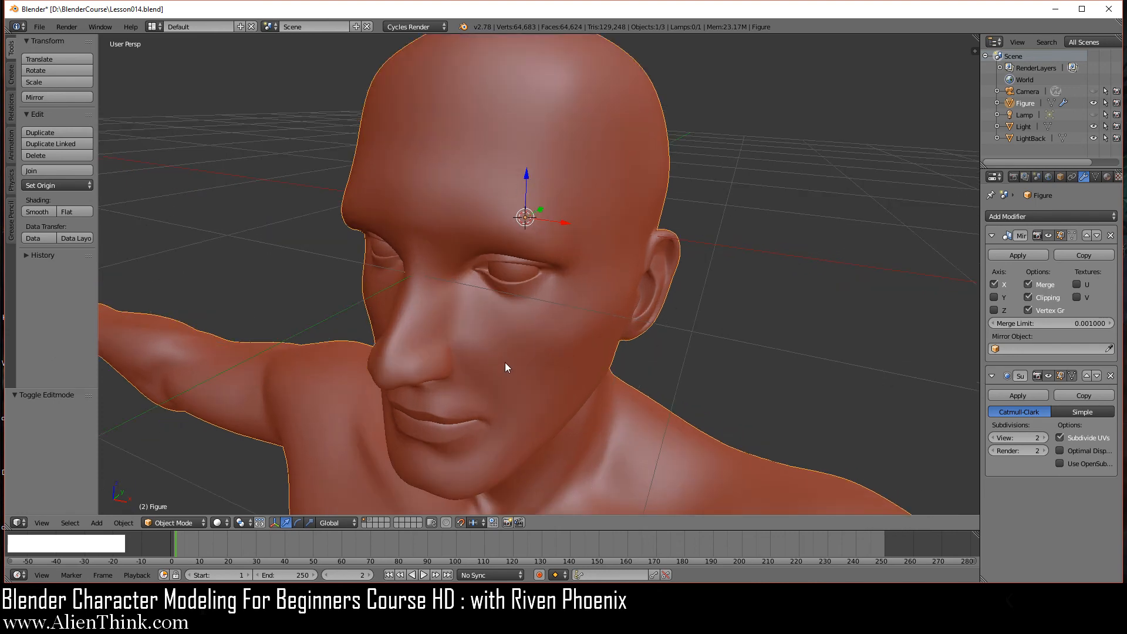
middle_click_drag(518, 335, 514, 318)
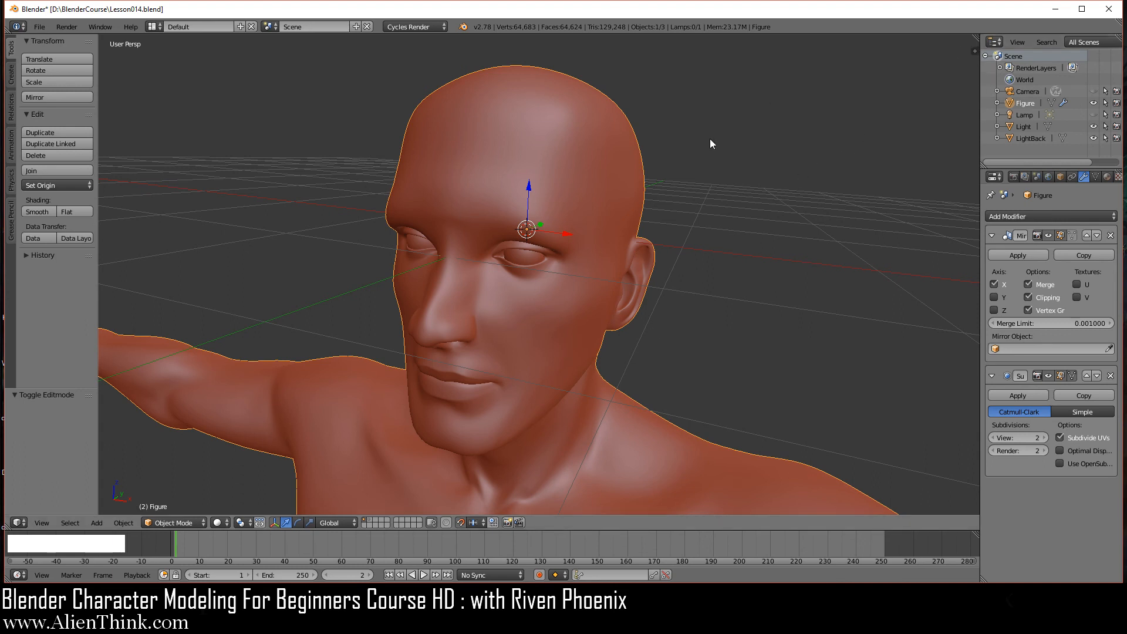
Show the viewport's view settings and set the lens to 74
left_click(972, 49)
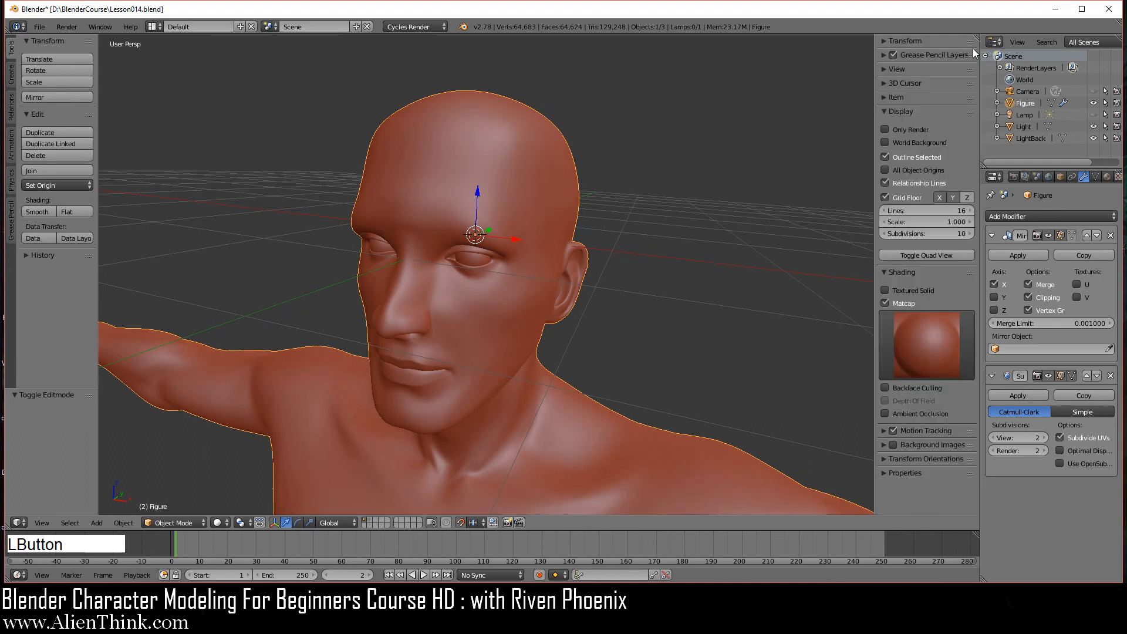
left_click(885, 69)
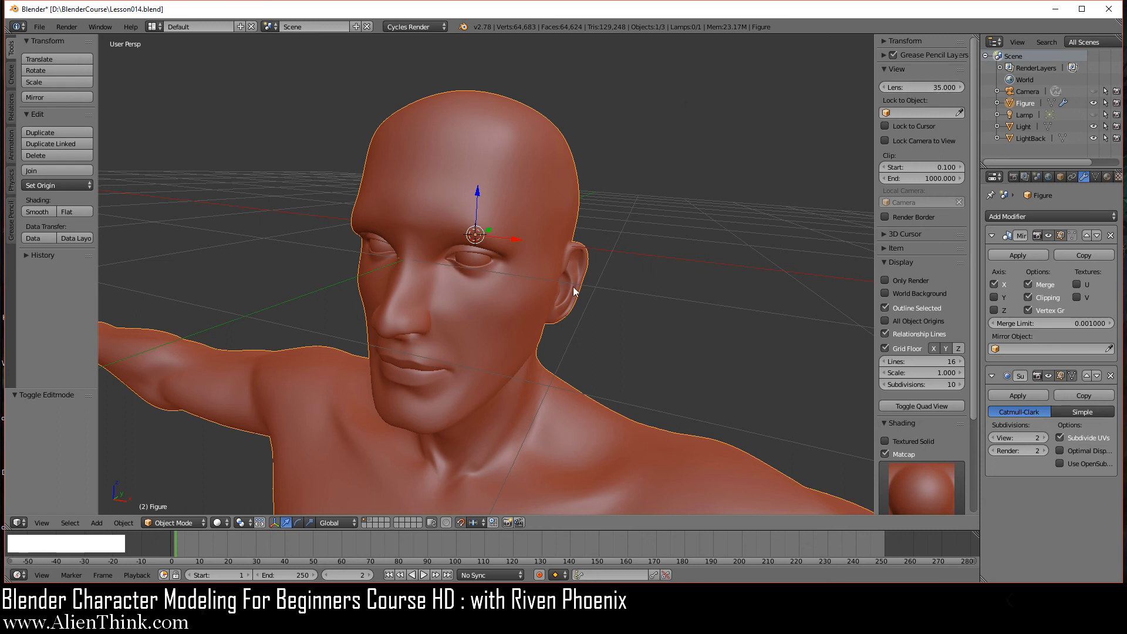
left_click(939, 87)
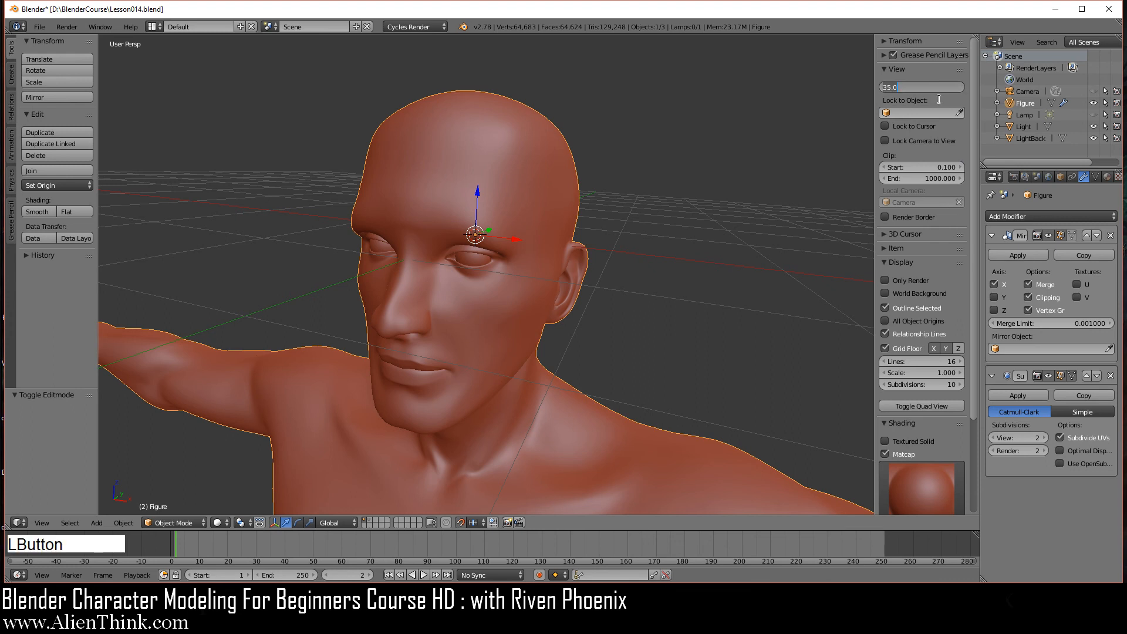
type("74")
key("Return")
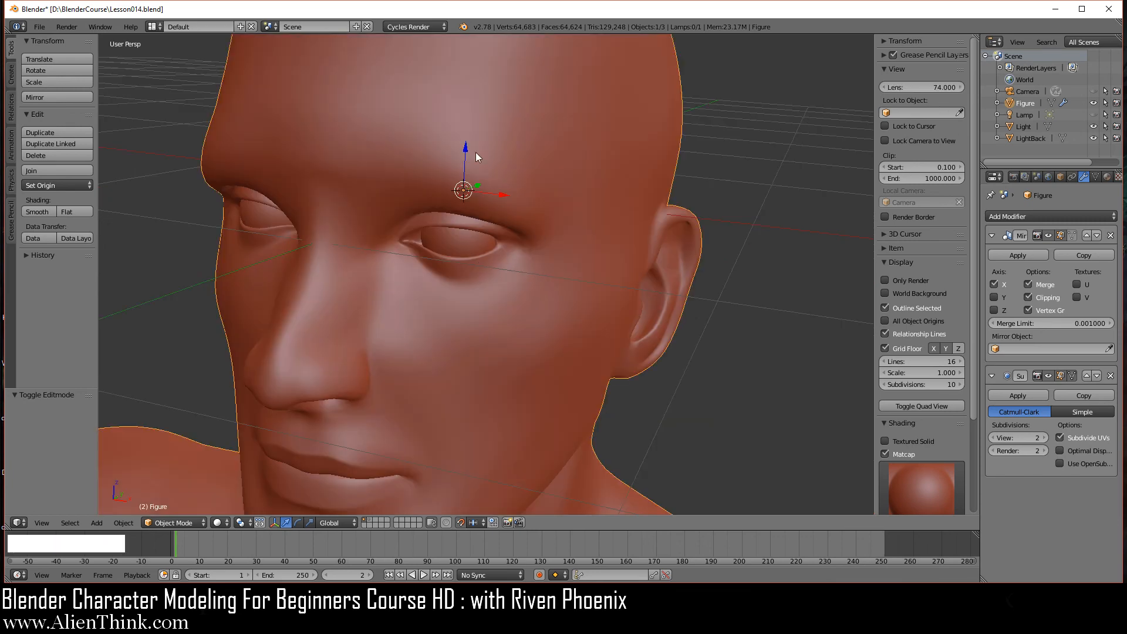
Deselect the figure in Object Mode
scroll(470, 288, "down", 6)
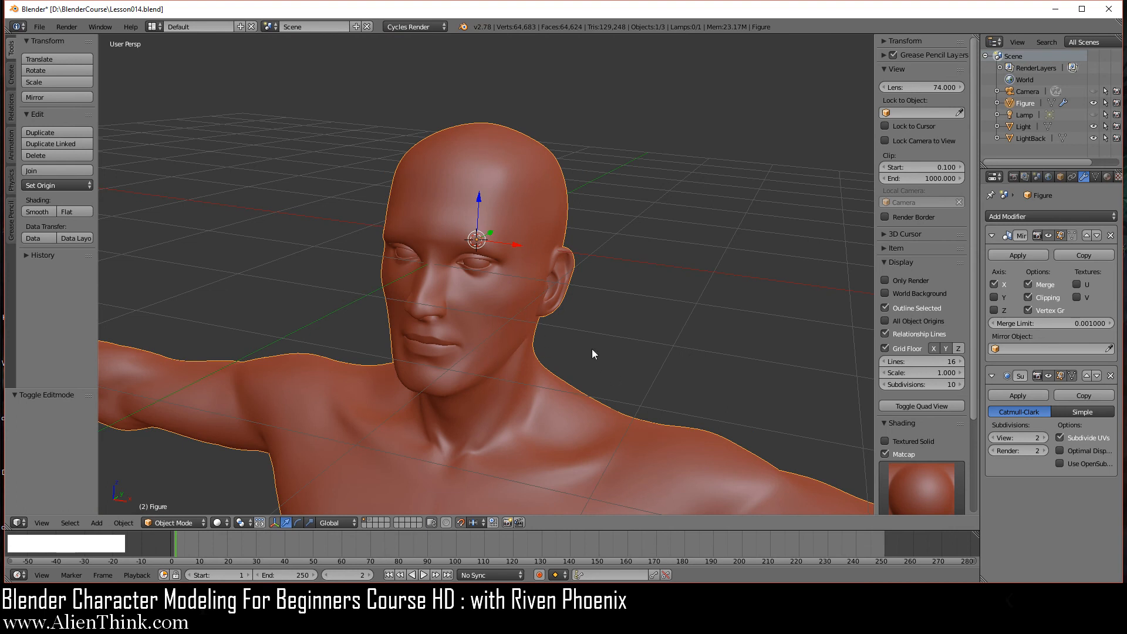
scroll(561, 318, "down", 5)
middle_click_drag(525, 354, 554, 224, "shift")
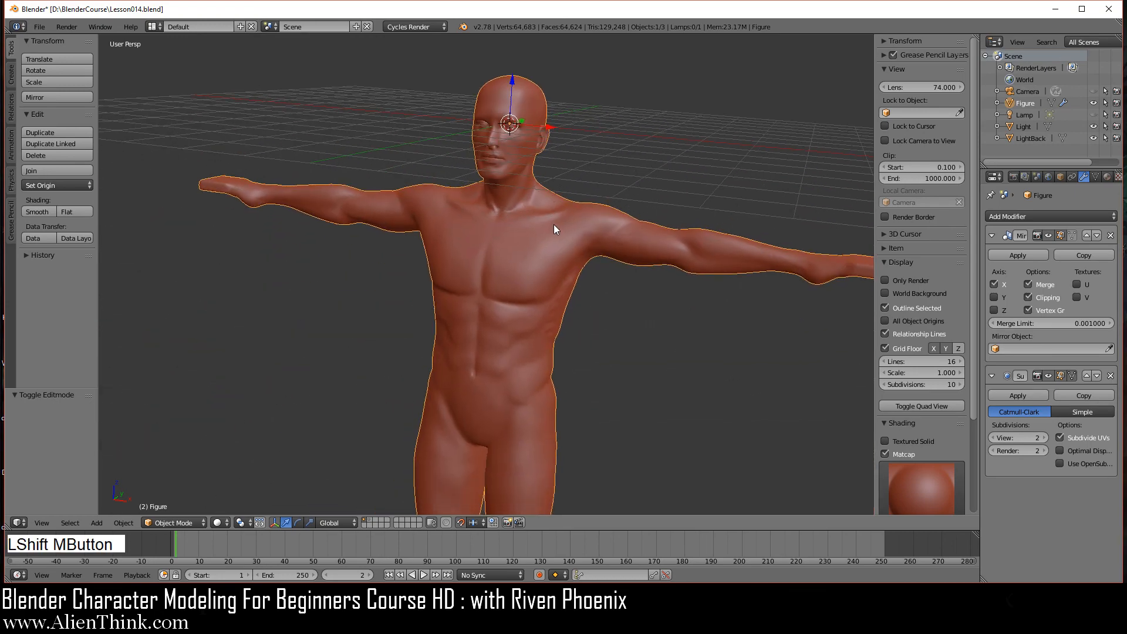
key("a")
Examine the figure's head, shoulders and torso from the front, three-quarter, low and raised angles with the new lens
middle_click_drag(544, 287, 502, 333)
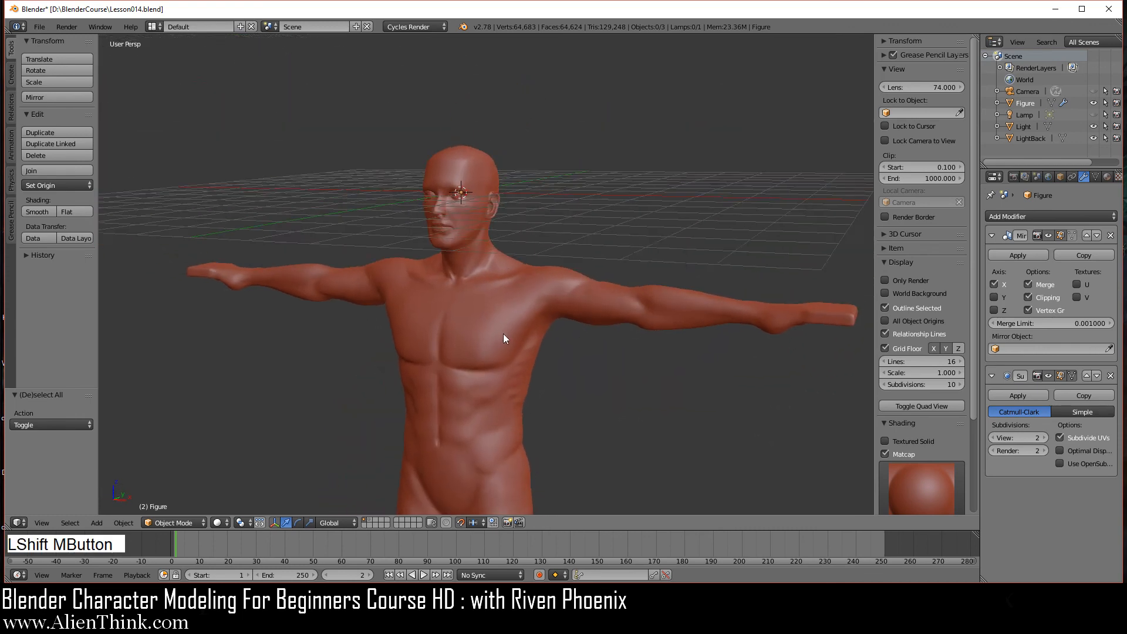
scroll(502, 338, "up", 4)
middle_click_drag(485, 255, 512, 288, "shift")
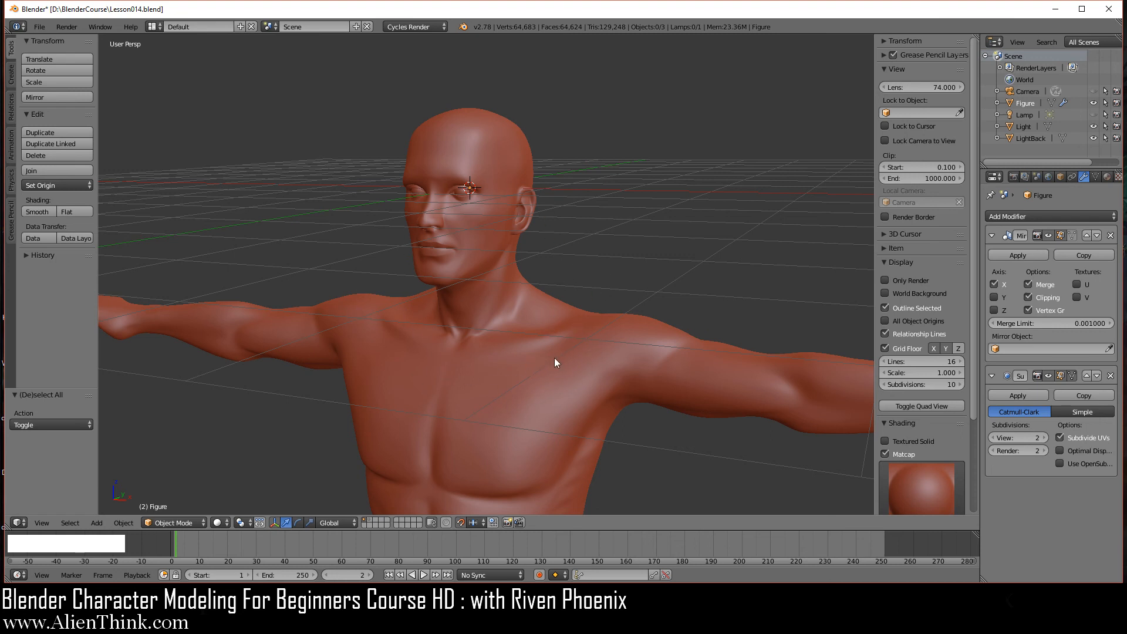
middle_click_drag(526, 365, 525, 306)
scroll(521, 414, "up", 4)
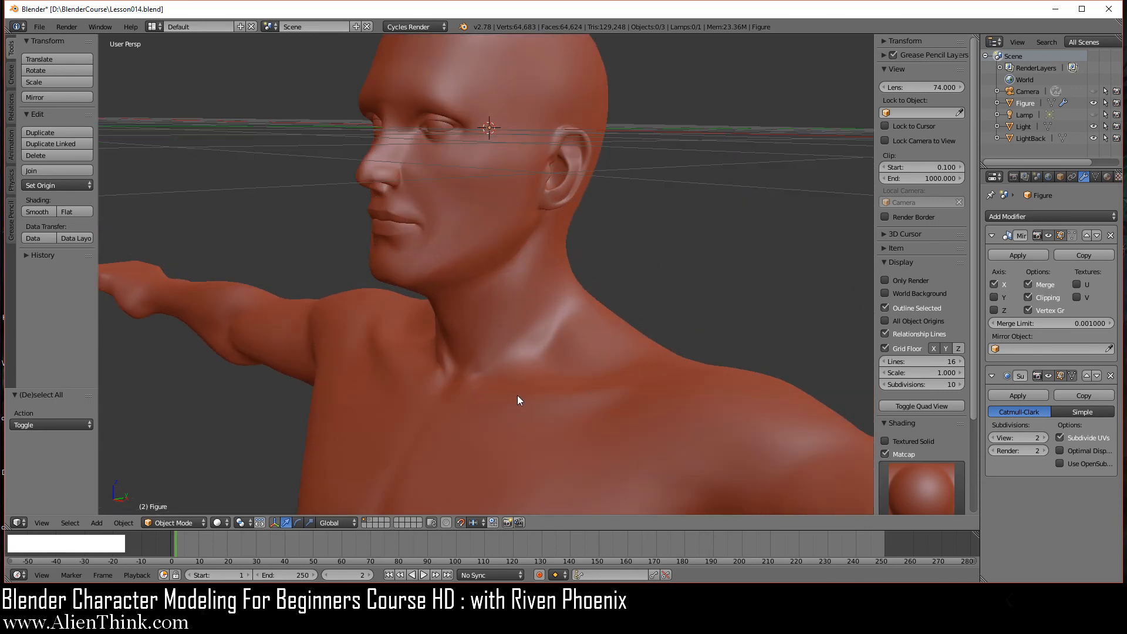
scroll(513, 397, "down", 2)
middle_click_drag(511, 394, 516, 372)
scroll(516, 372, "up", 2)
middle_click_drag(507, 294, 642, 250)
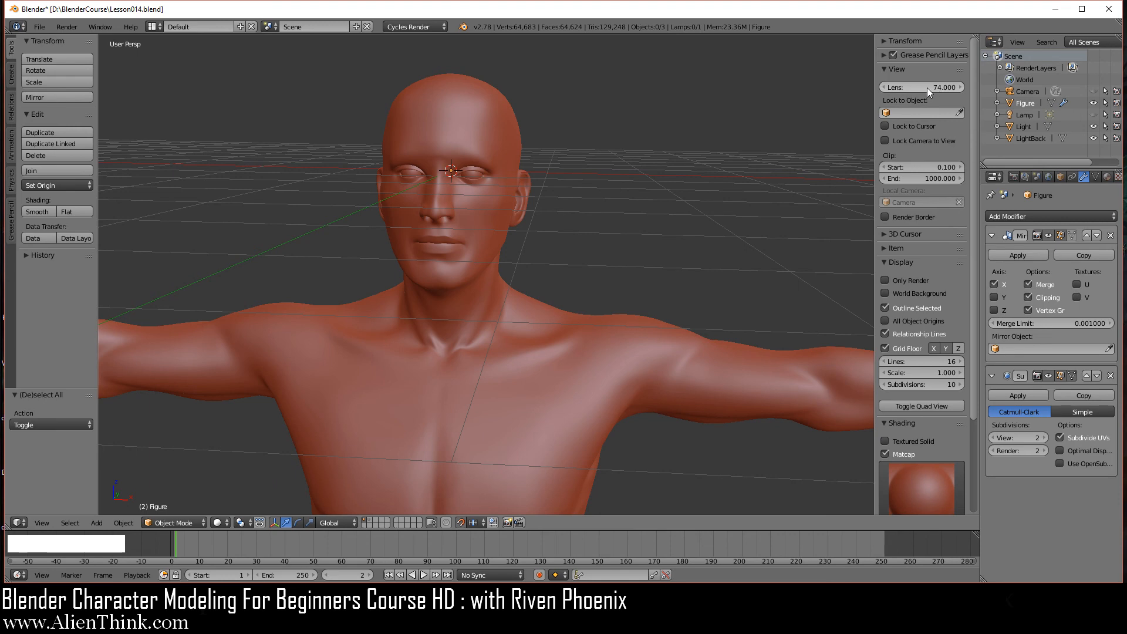
scroll(452, 319, "down", 5)
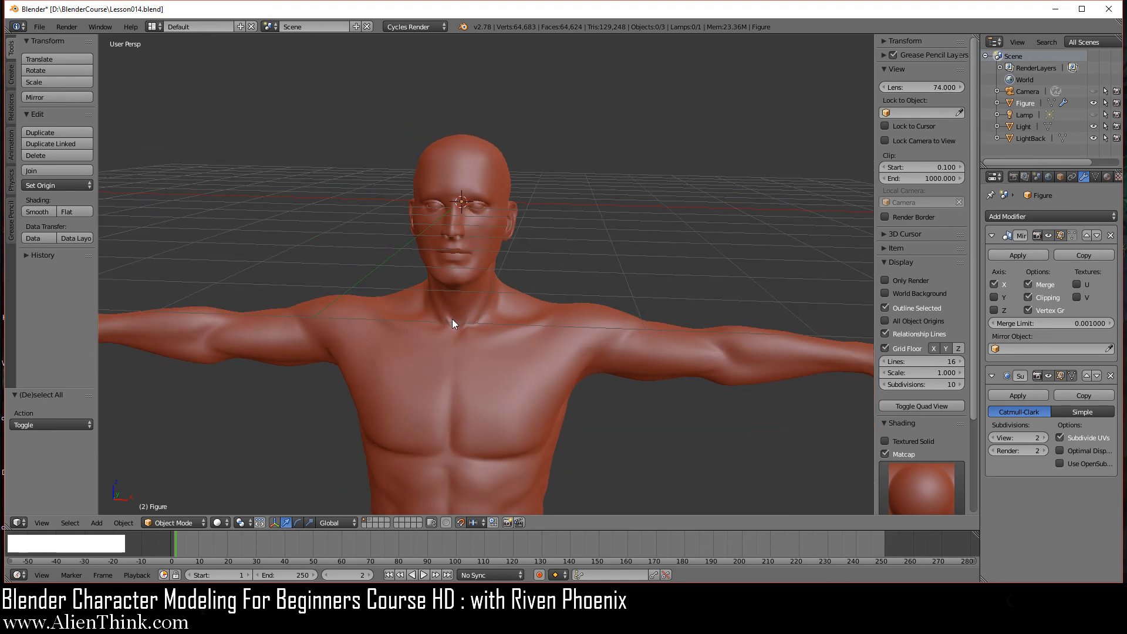
middle_click_drag(457, 439, 436, 378)
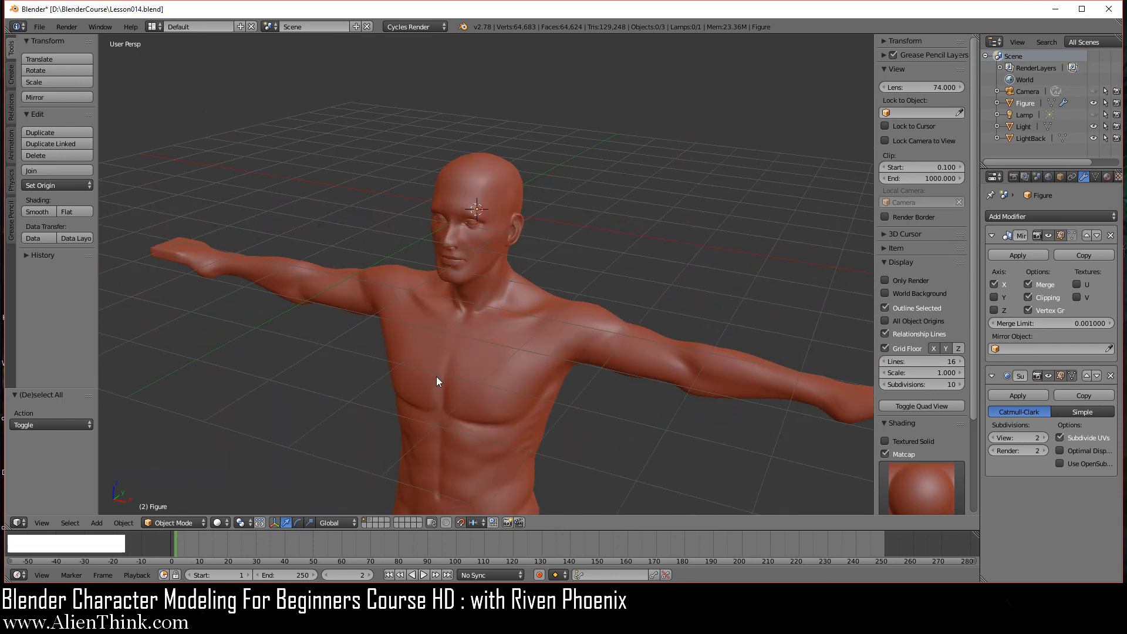
middle_click_drag(534, 253, 568, 284)
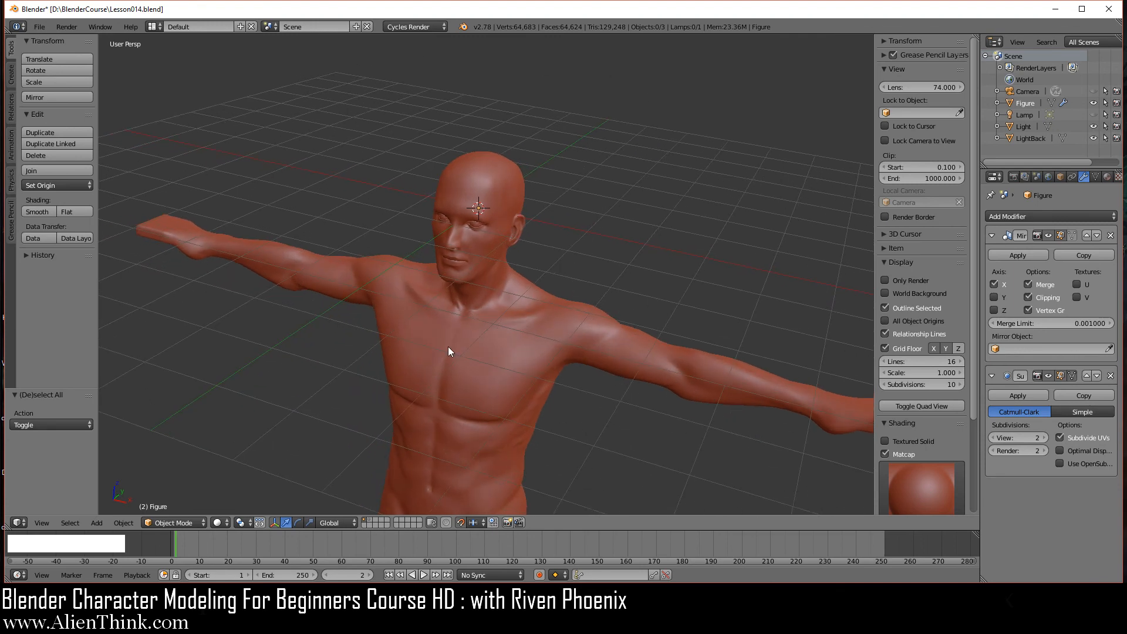
Select the scene's camera object and make it visible in the viewport
left_click(1029, 91)
scroll(683, 237, "down", 4)
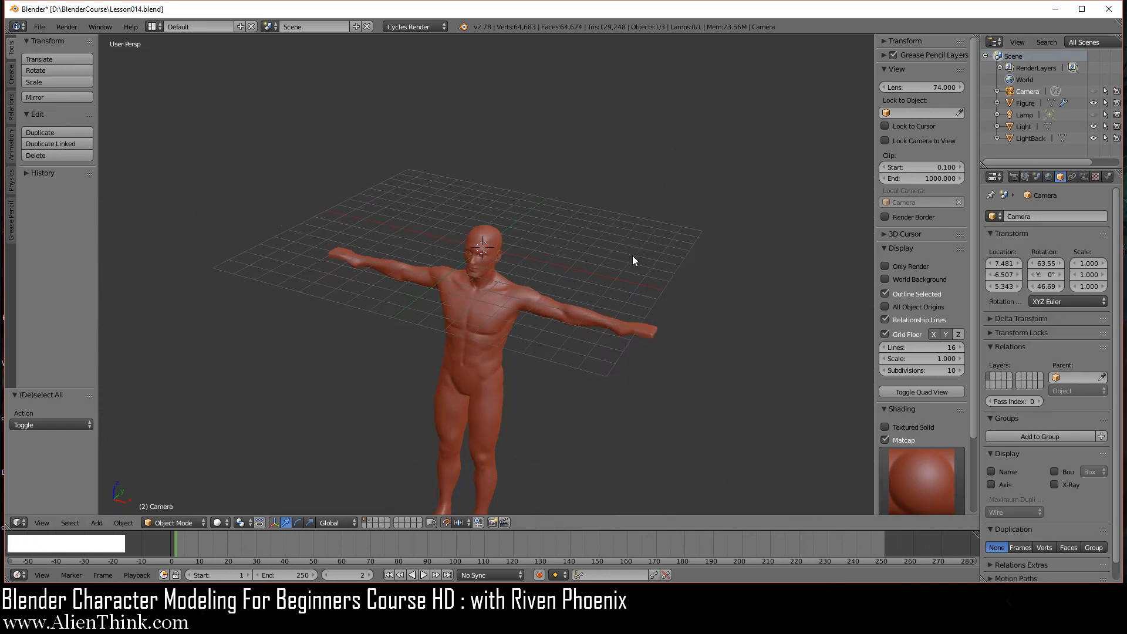
scroll(611, 286, "down", 6)
scroll(610, 285, "up", 4)
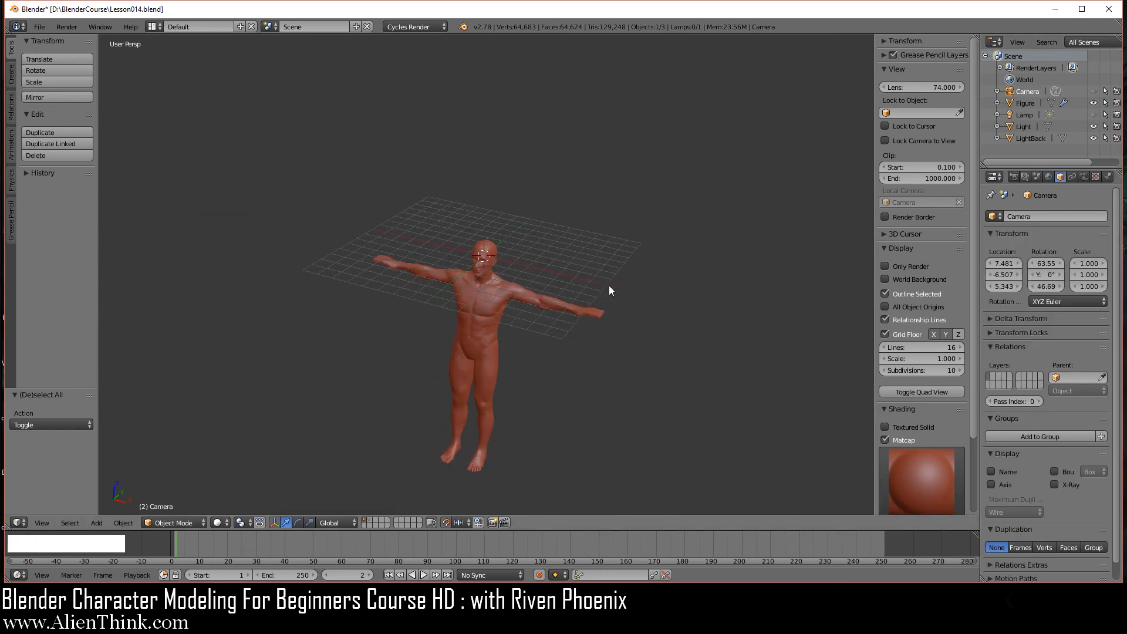
left_click(1093, 91)
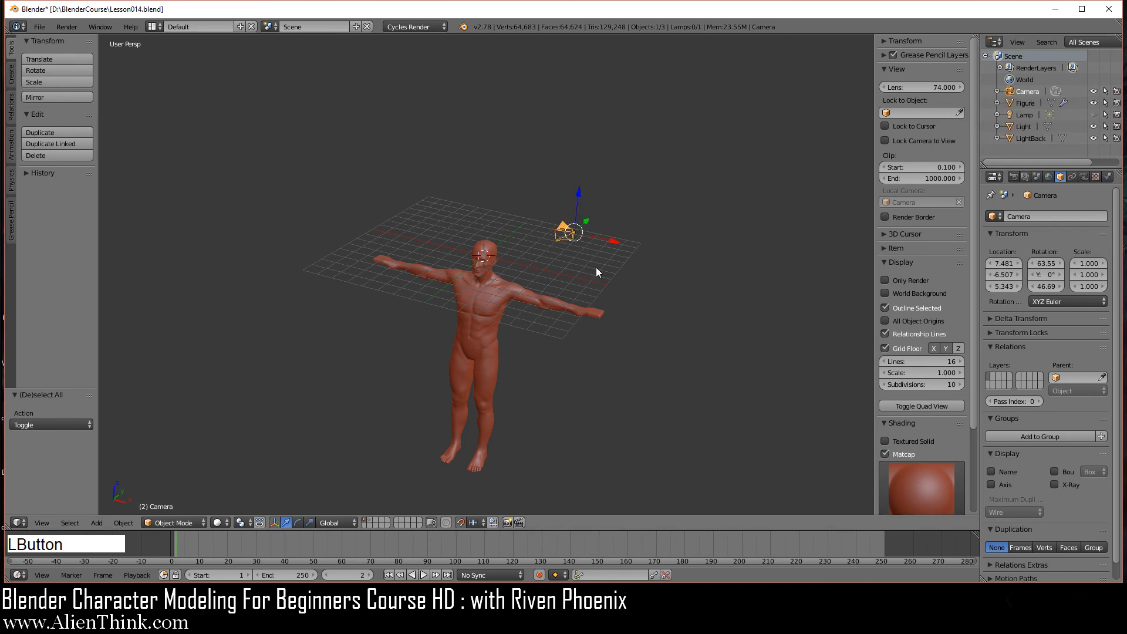
Frame the selected camera beside the figure, look through it at the head and return to the user view
scroll(558, 305, "up", 4)
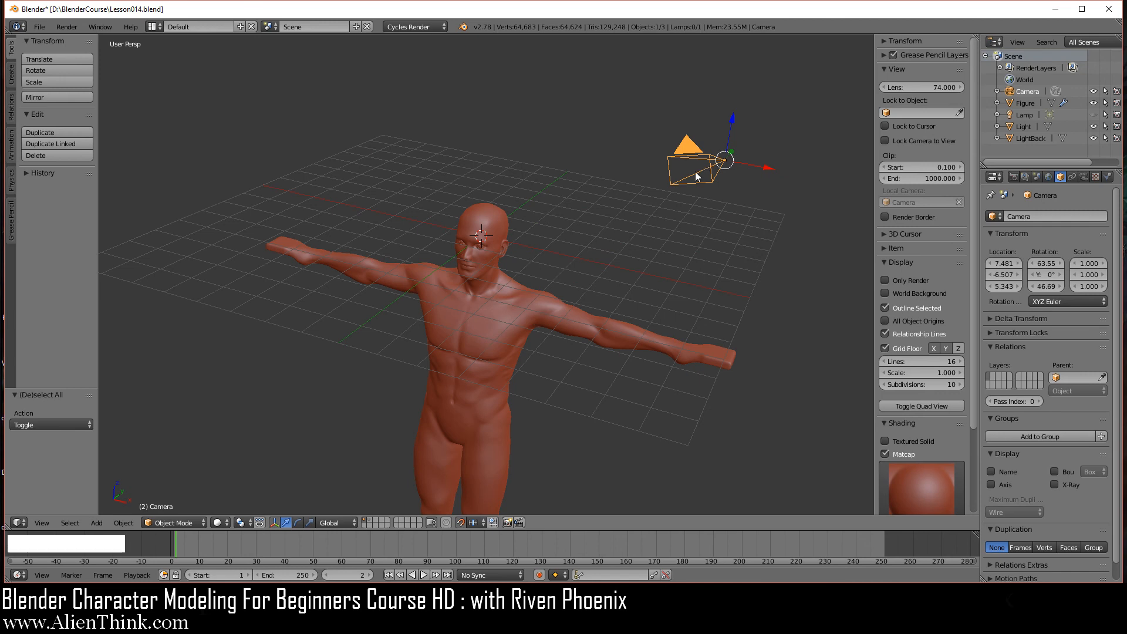
key("KP_Decimal")
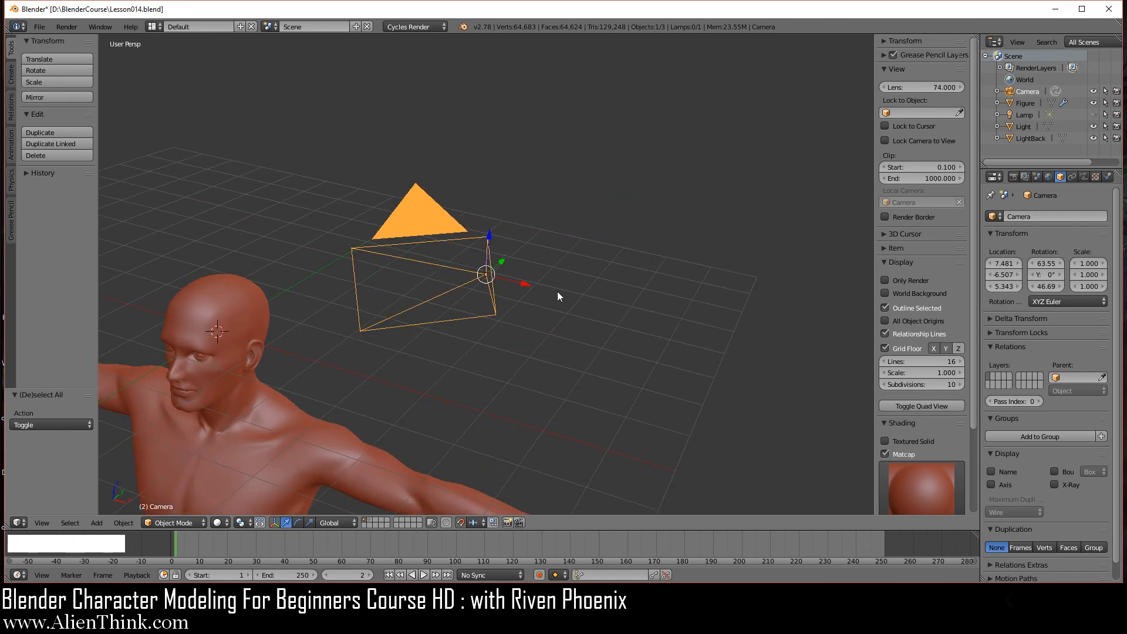
mouse_move(516, 226)
middle_mouse_down()
mouse_move(520, 268)
mouse_move(486, 291)
mouse_move(423, 272)
mouse_move(453, 252)
mouse_move(523, 248)
middle_mouse_up()
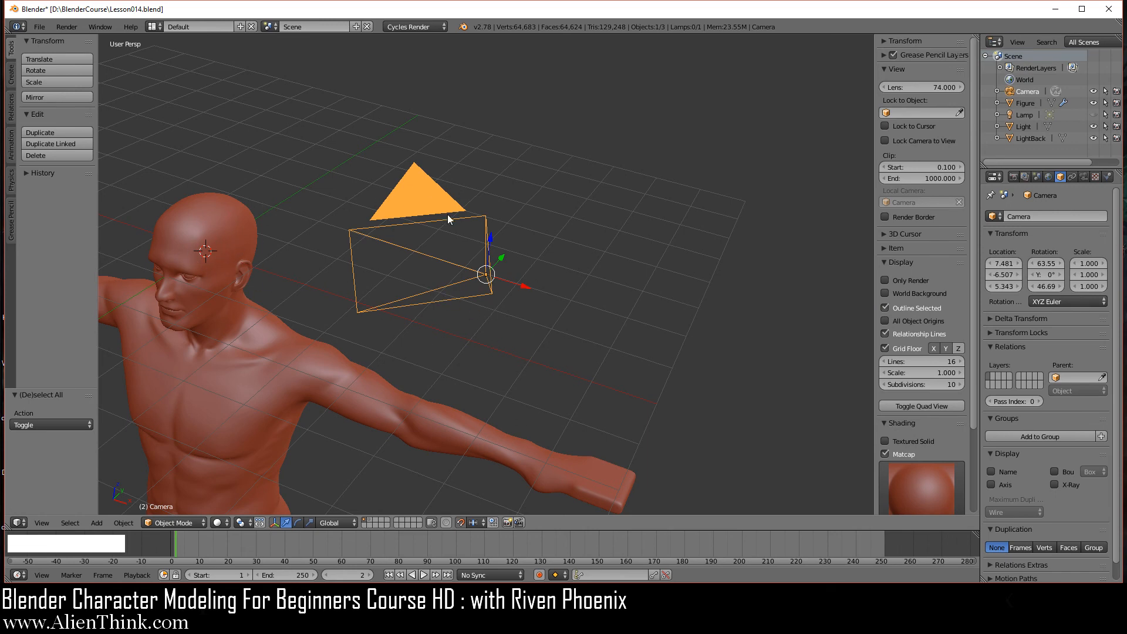
mouse_move(549, 315)
middle_mouse_down()
mouse_move(515, 320)
mouse_move(541, 321)
middle_mouse_up()
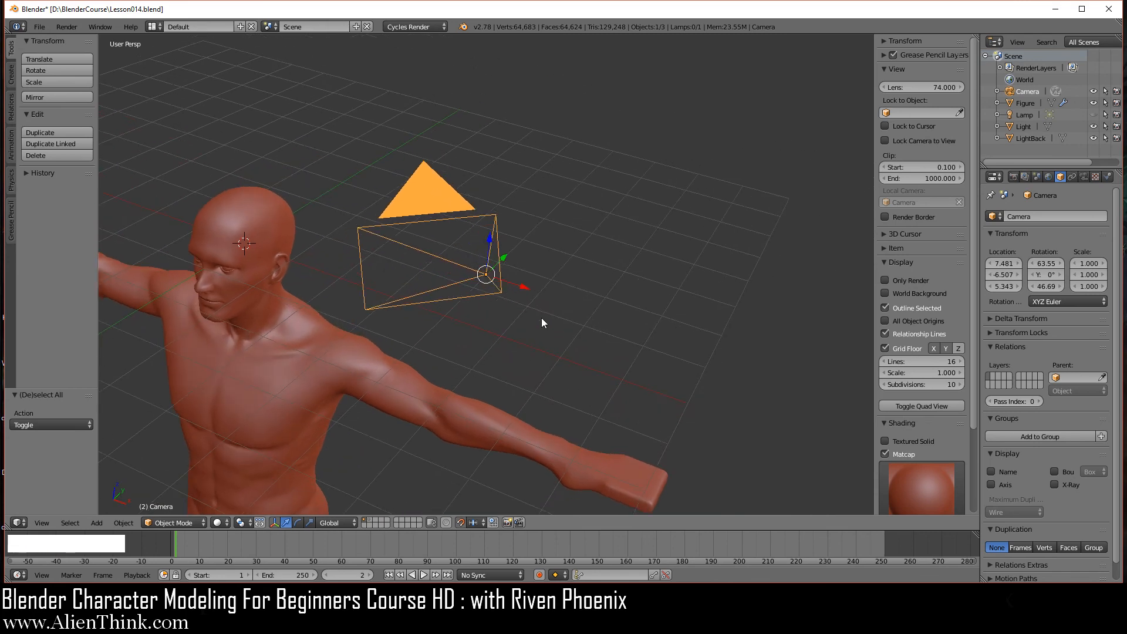
key("KP_0")
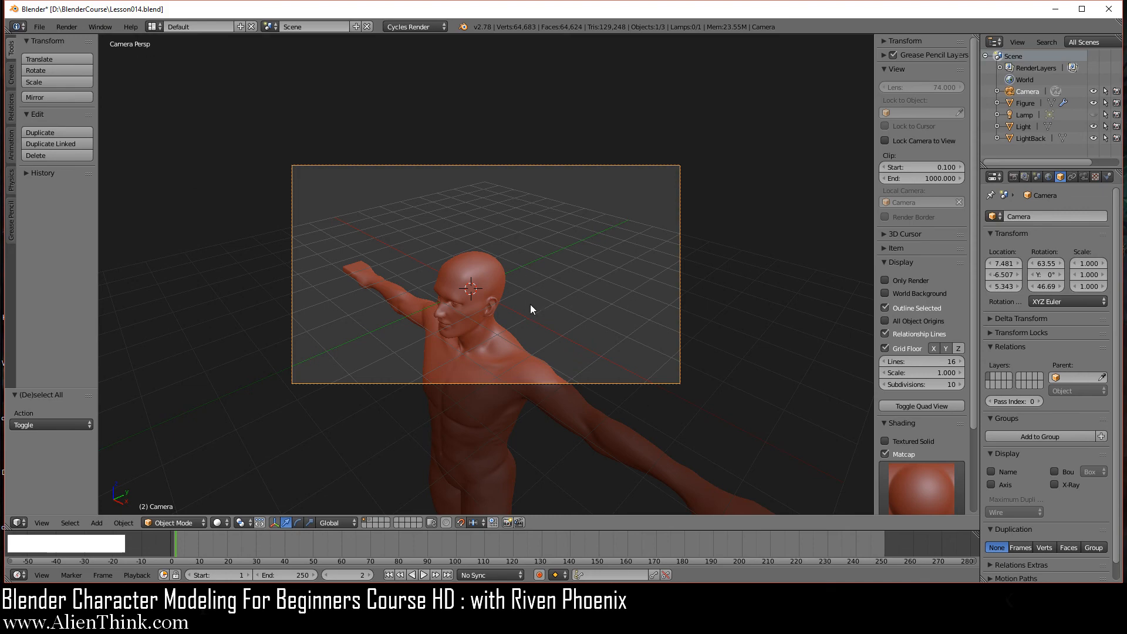
middle_click_drag(487, 290, 445, 335)
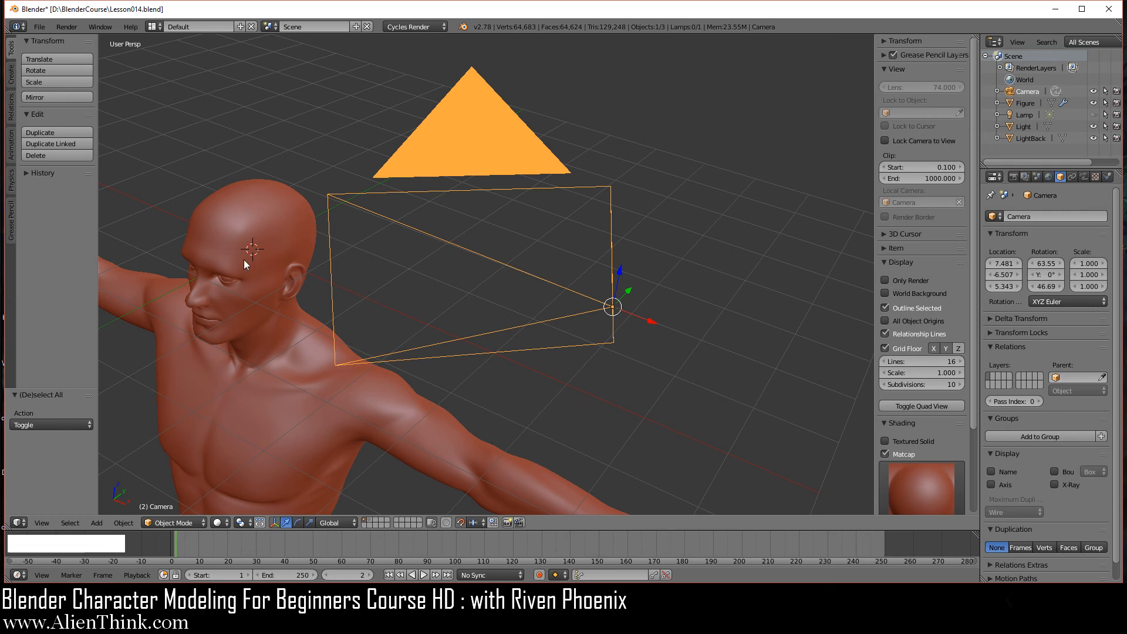
Switch the user view to orthographic projection, keeping the figure's upper body and the camera in view
key("KP_5")
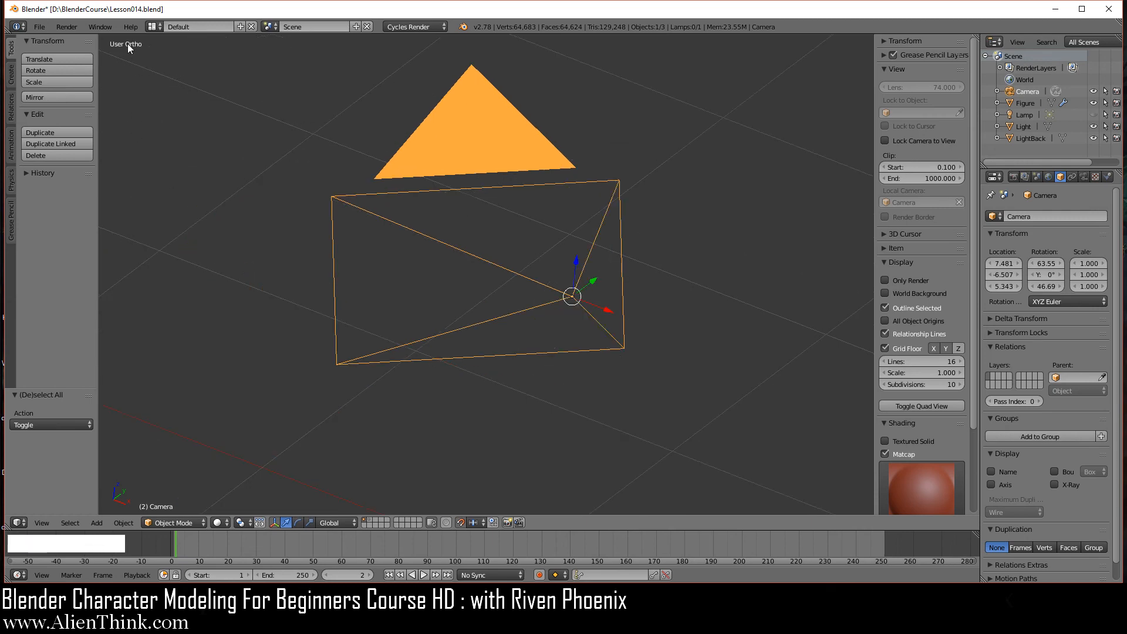
scroll(273, 290, "down", 6)
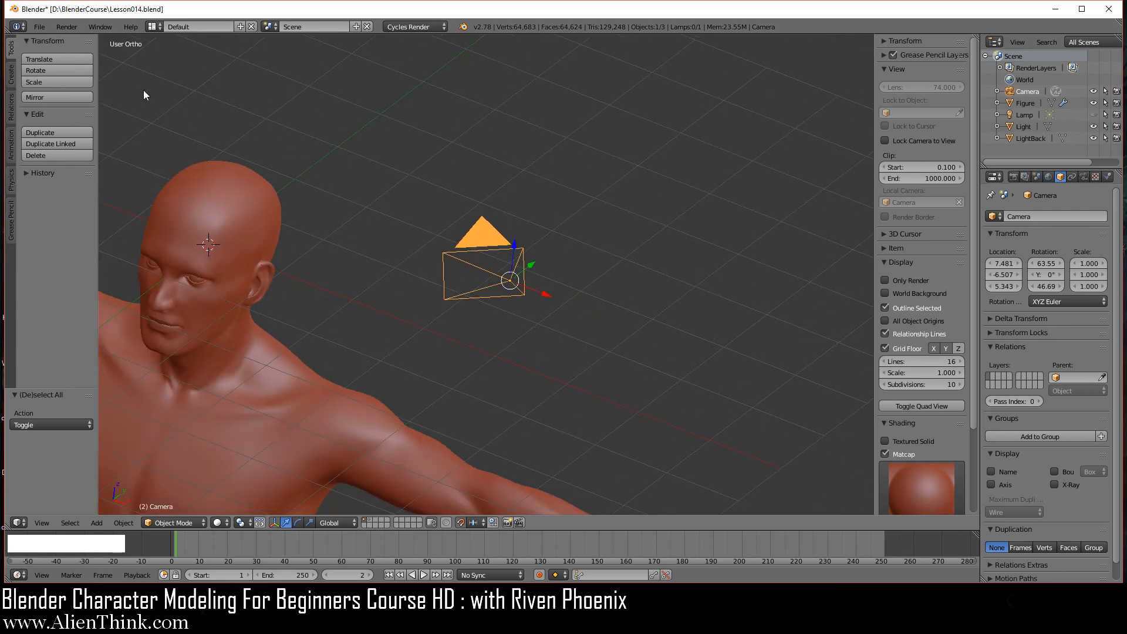
middle_click_drag(249, 372, 365, 348, "shift")
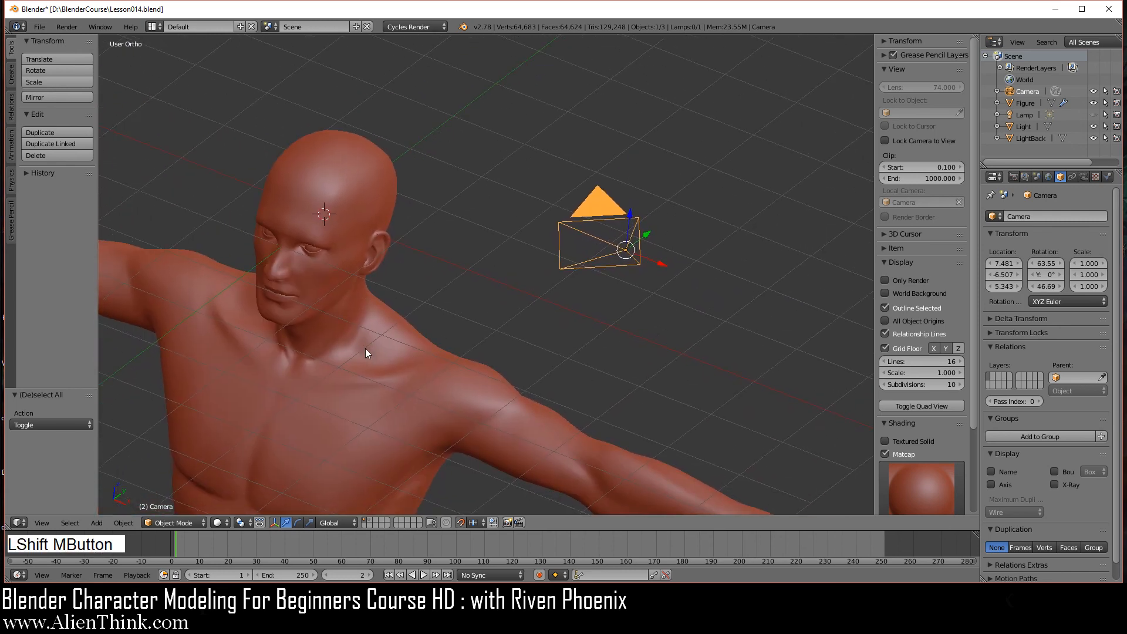
Look through the camera, try its Orthographic lens type and restore Perspective
key("KP_0")
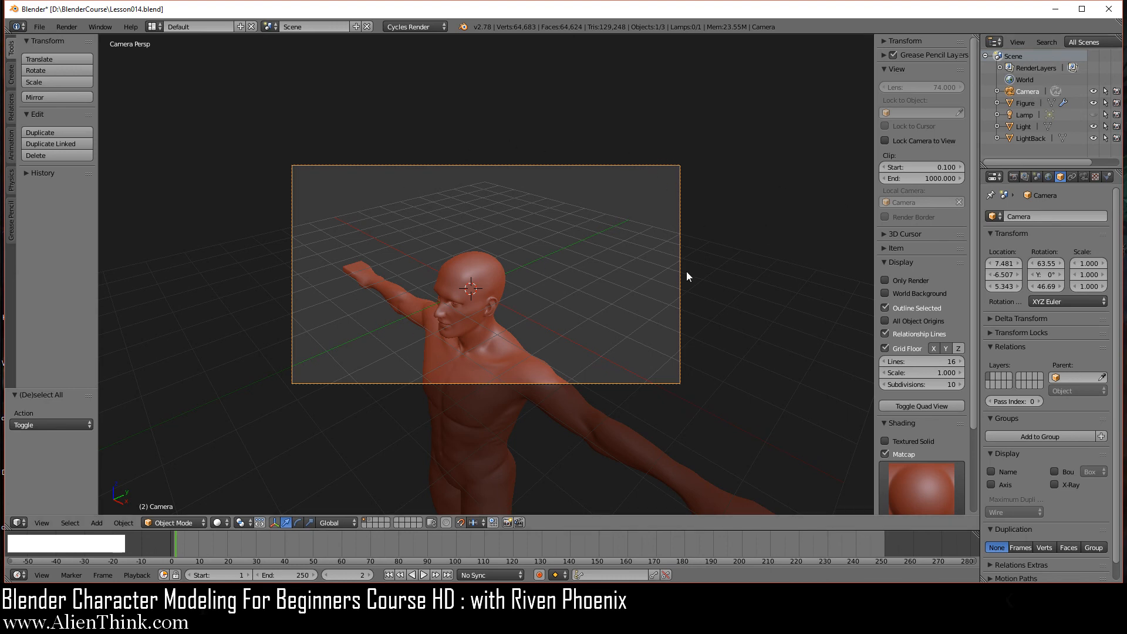
left_click(1026, 91)
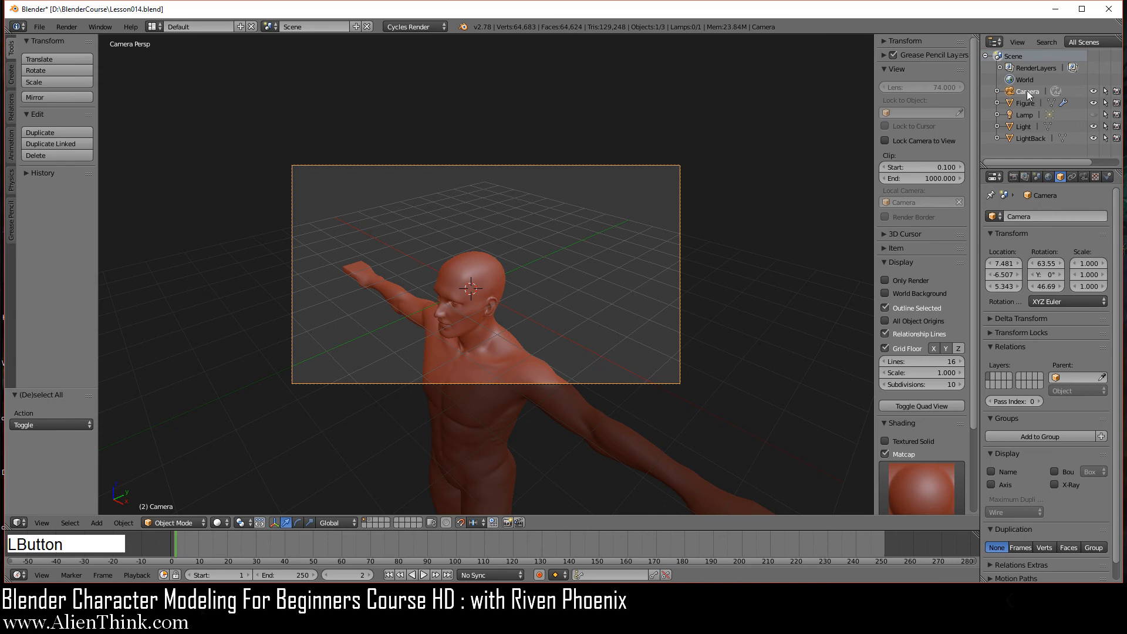
left_click(1083, 176)
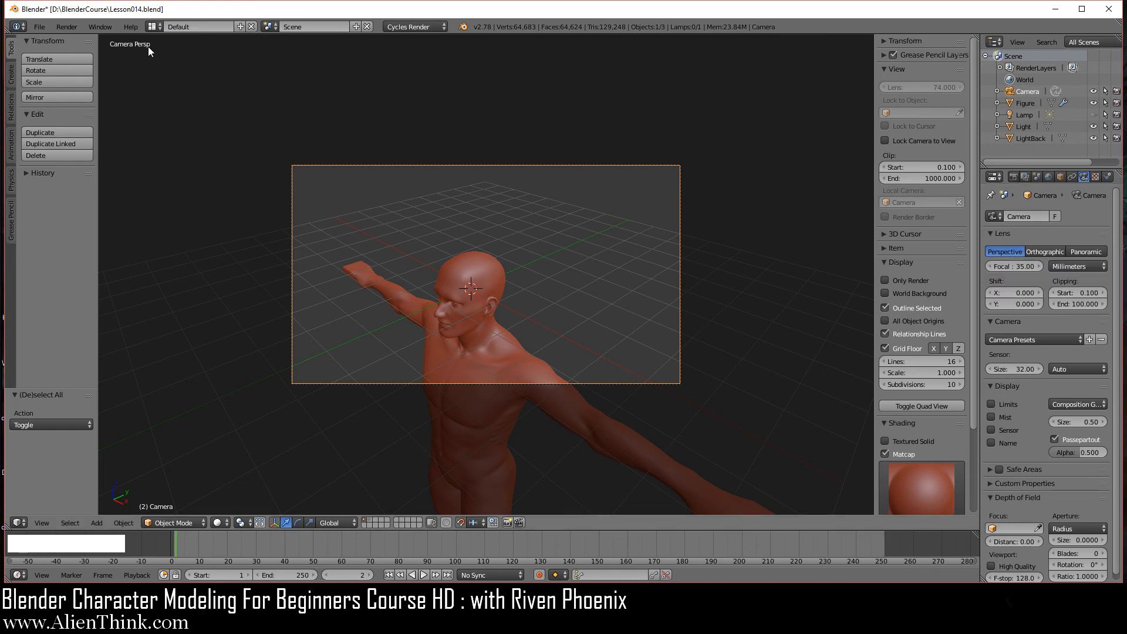
left_click(1043, 250)
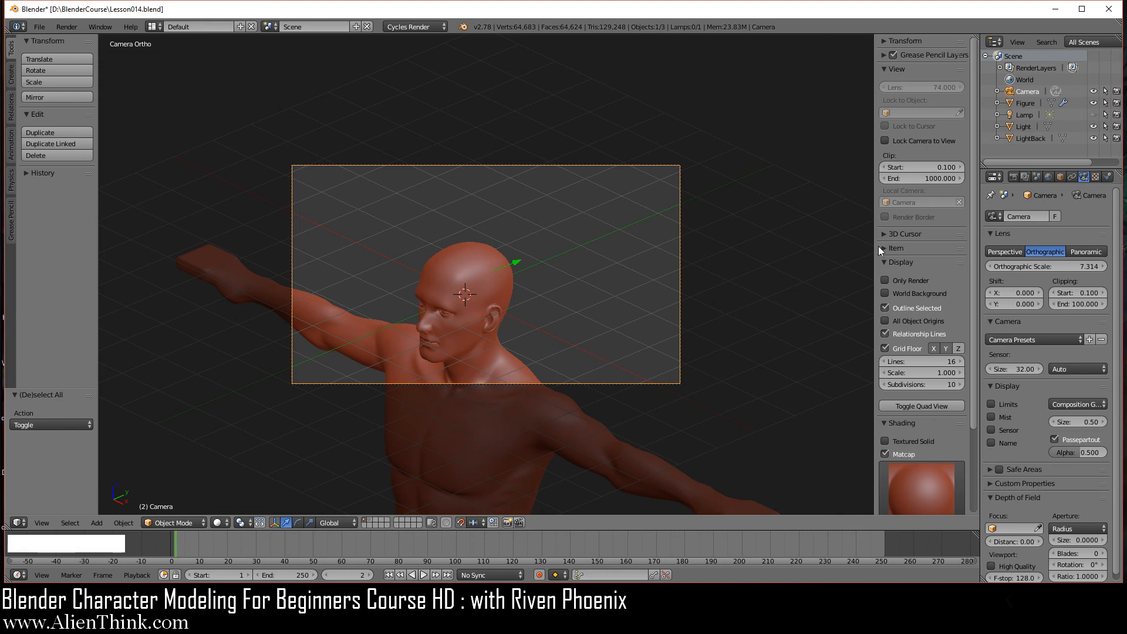
left_click(1013, 254)
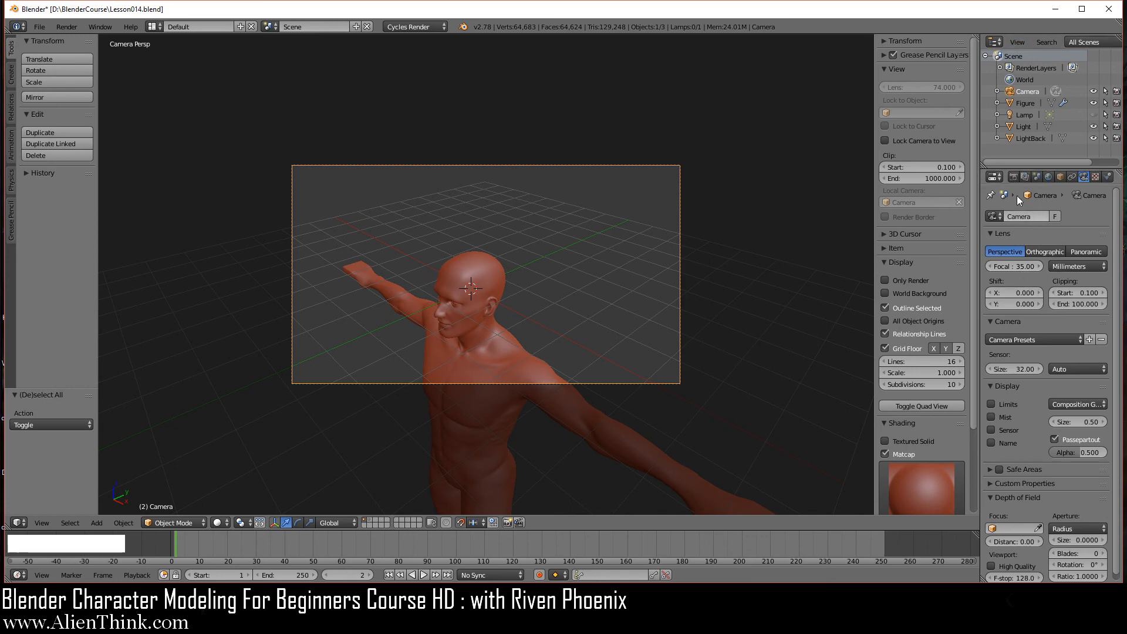
Hide the camera object in the viewport and leave the camera view for the orthographic user view
left_click(1094, 91)
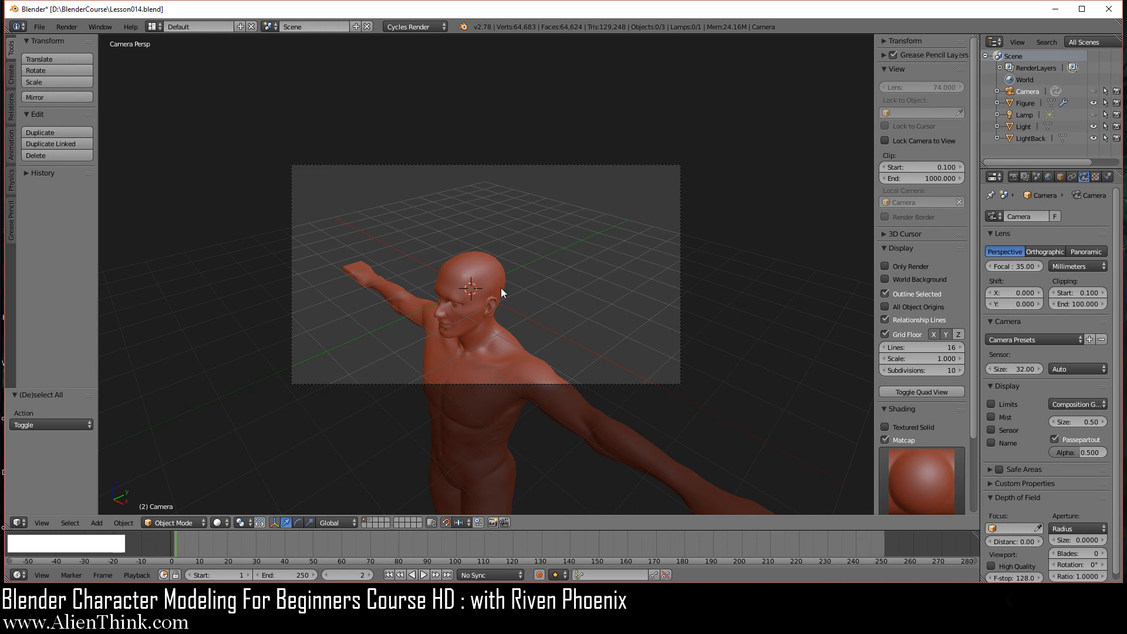
middle_click_drag(501, 287, 443, 319)
scroll(450, 315, "up", 2)
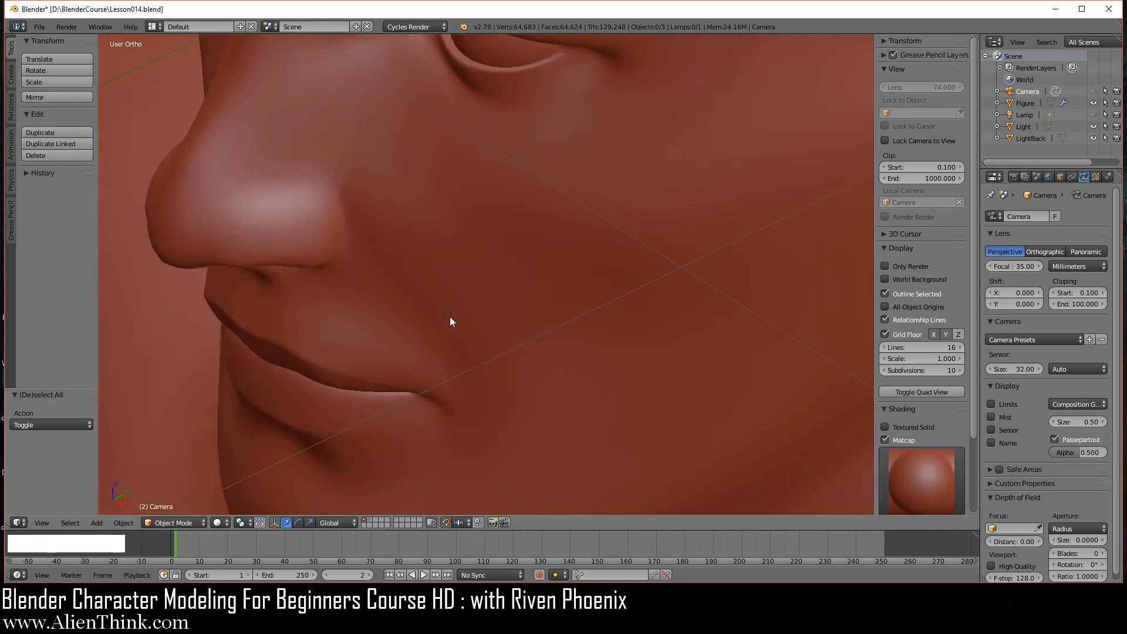
scroll(449, 316, "down", 5)
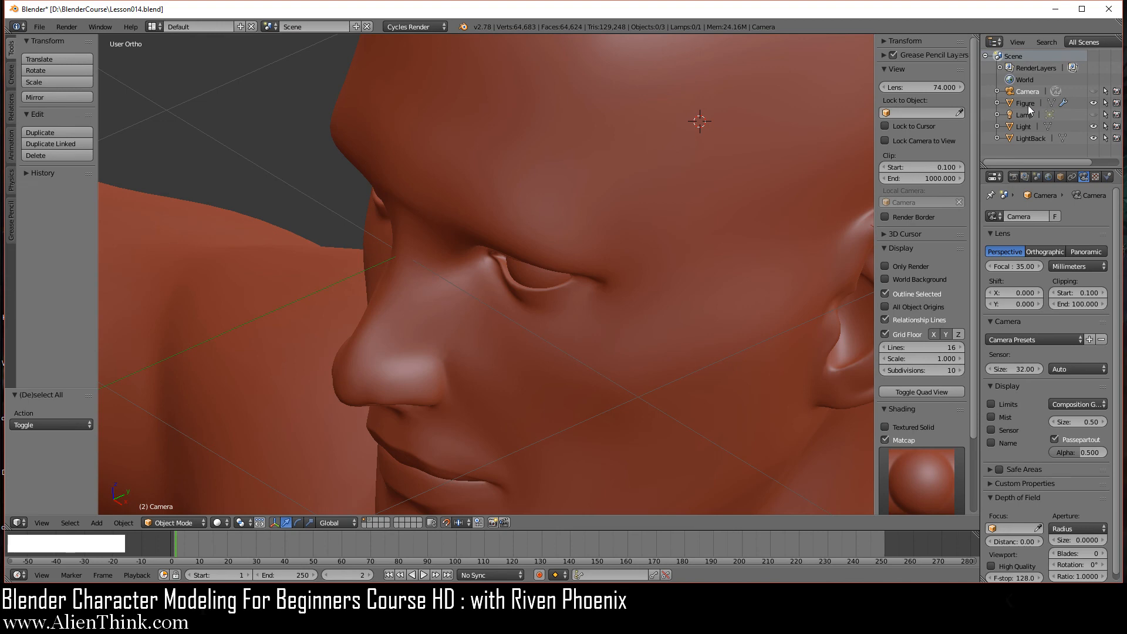
Select the figure and frame its full body in the orthographic user view
left_click(1025, 103)
key("KP_Decimal")
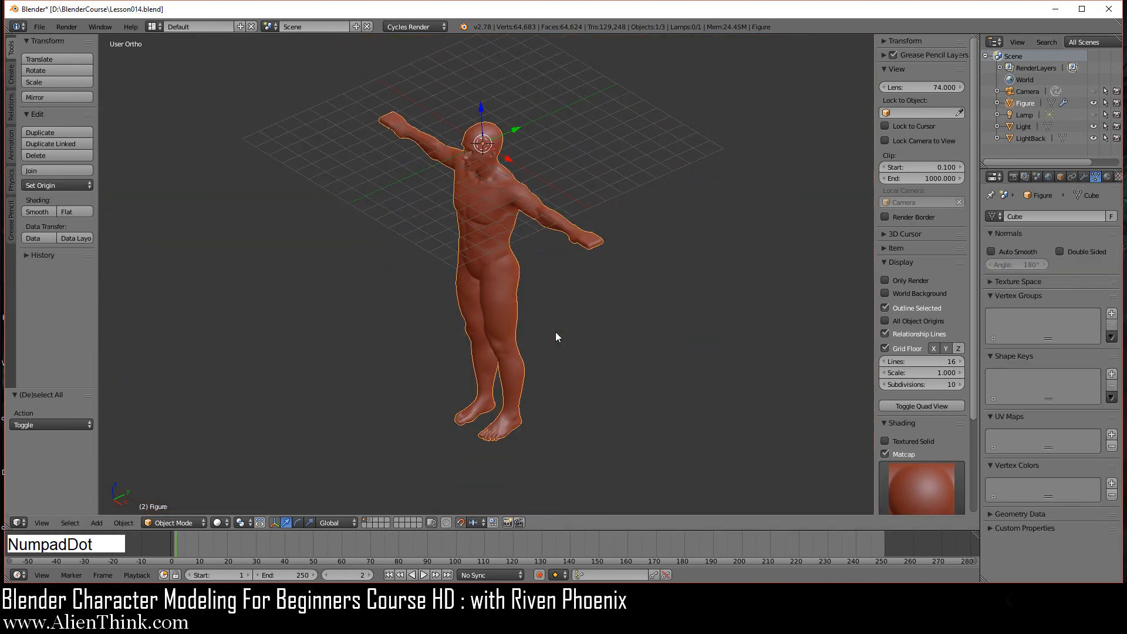
scroll(520, 257, "up", 6)
scroll(516, 260, "down", 5)
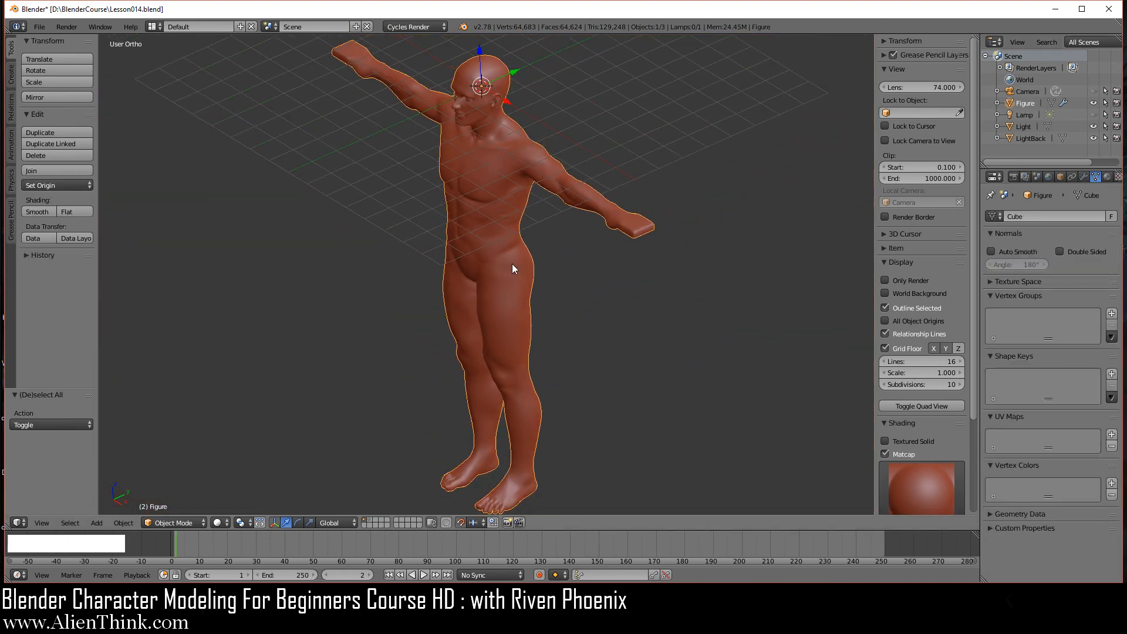
Show the figure in front orthographic view and frame its outstretched arm up close
key("KP_1")
middle_click_drag(483, 209, 410, 350, "shift")
scroll(452, 372, "up", 5)
scroll(459, 373, "up", 2)
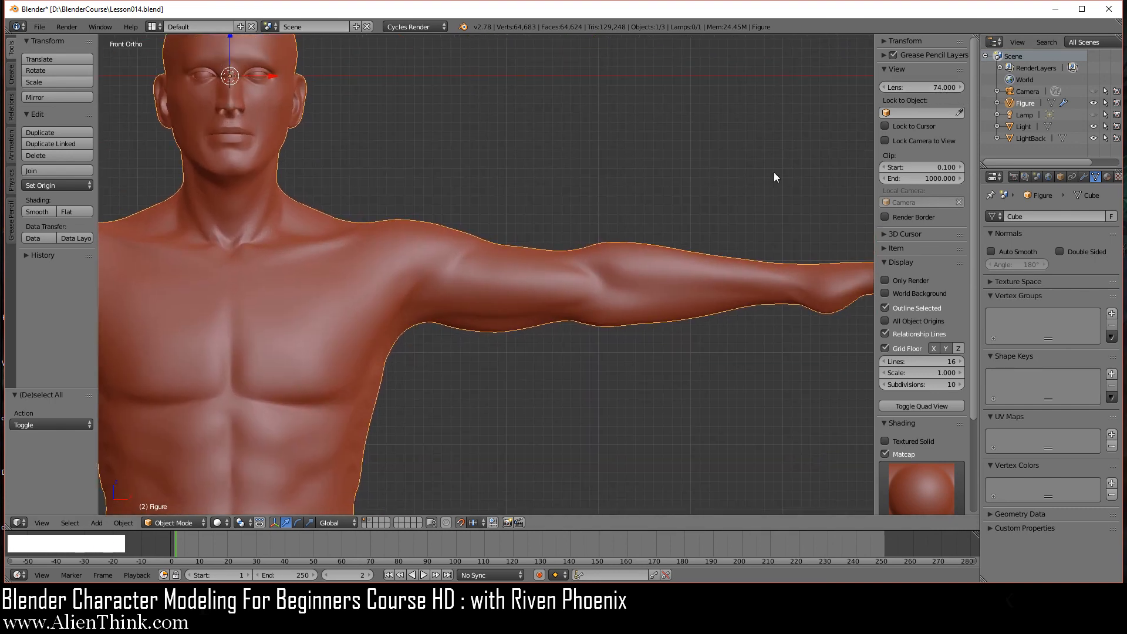
middle_click_drag(696, 326, 505, 332, "shift")
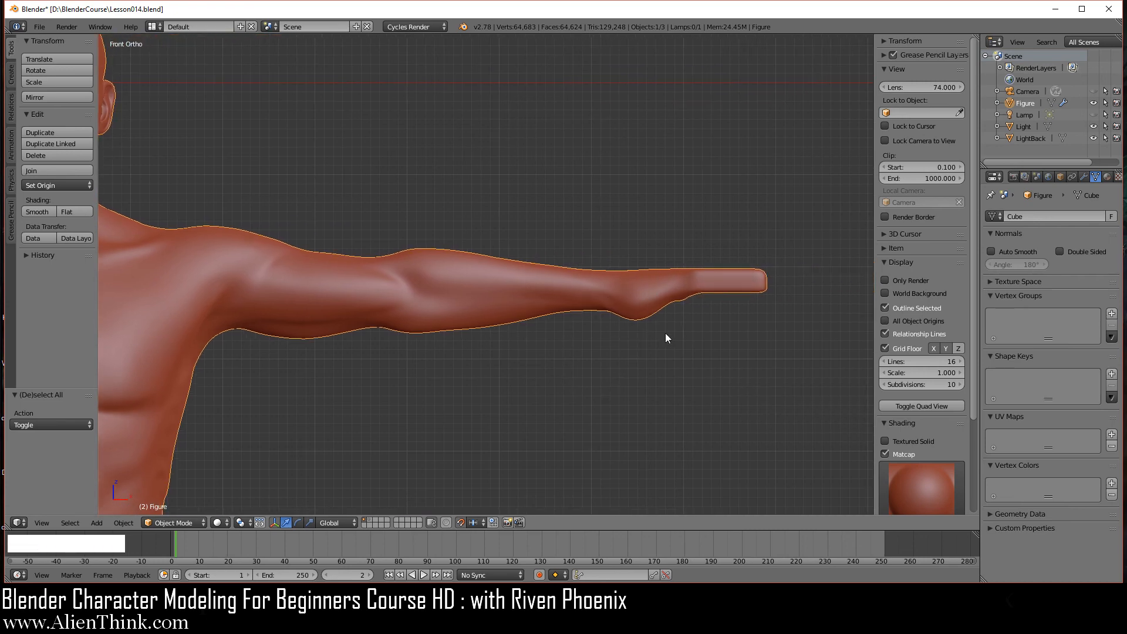
Enter Edit Mode on the figure and frame the selected face at the wrist in front orthographic view
key("Tab")
middle_click_drag(557, 354, 452, 353, "shift")
scroll(570, 359, "up", 4)
key("KP_Decimal")
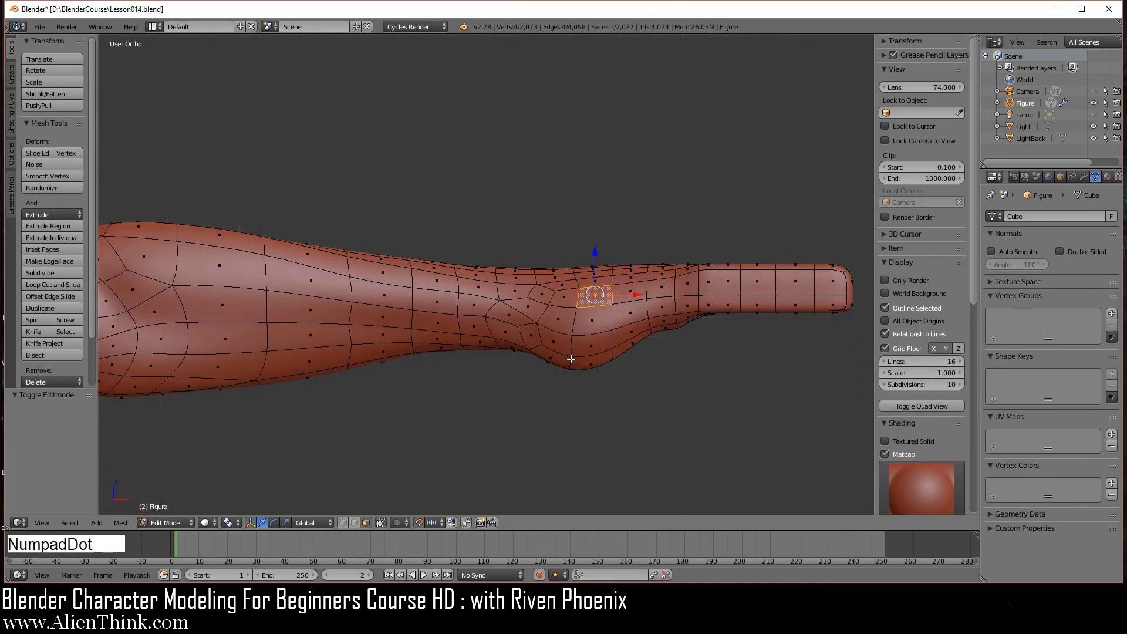
scroll(530, 356, "down", 5)
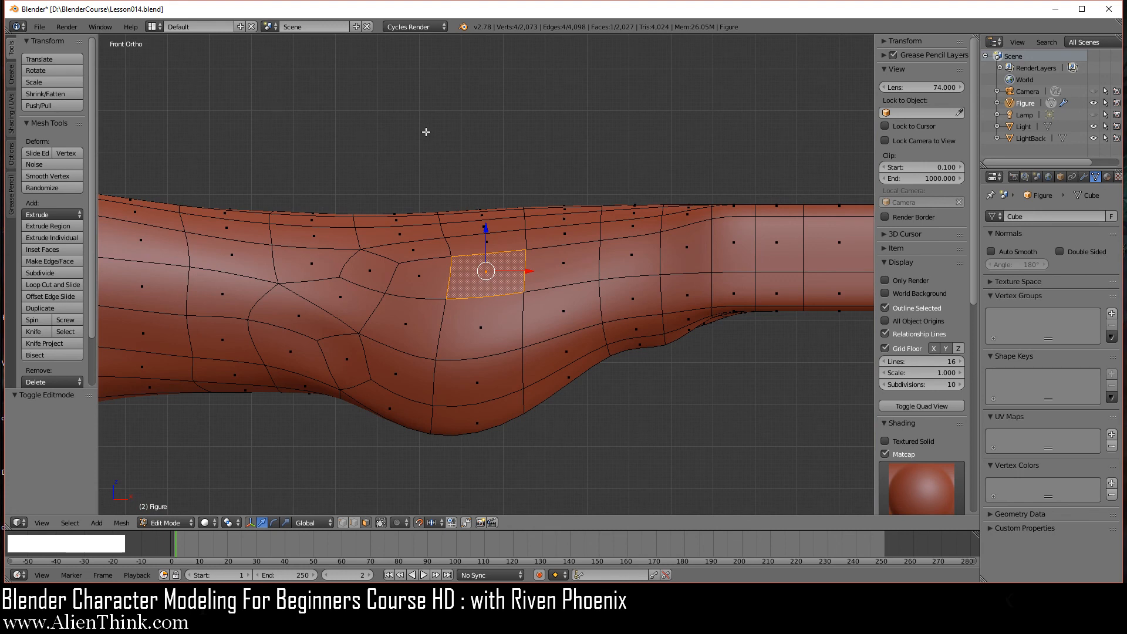
Switch the view to perspective and examine the selected wrist face up close from both sides
key("KP_5")
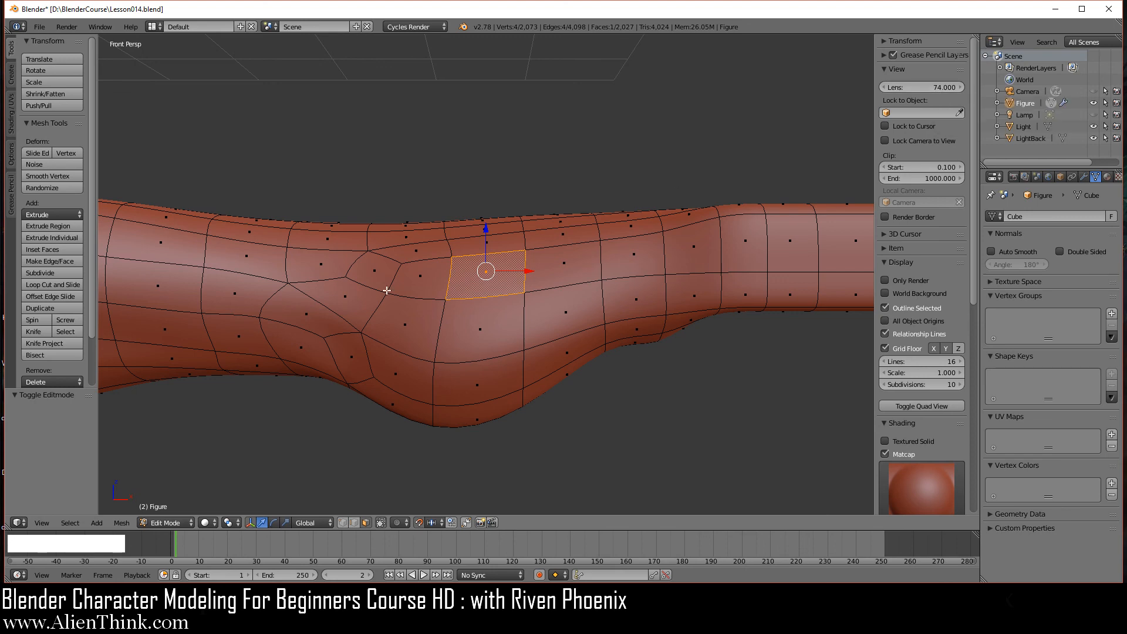
mouse_move(480, 308)
middle_mouse_down()
mouse_move(545, 329)
mouse_move(512, 346)
mouse_move(493, 305)
middle_mouse_up()
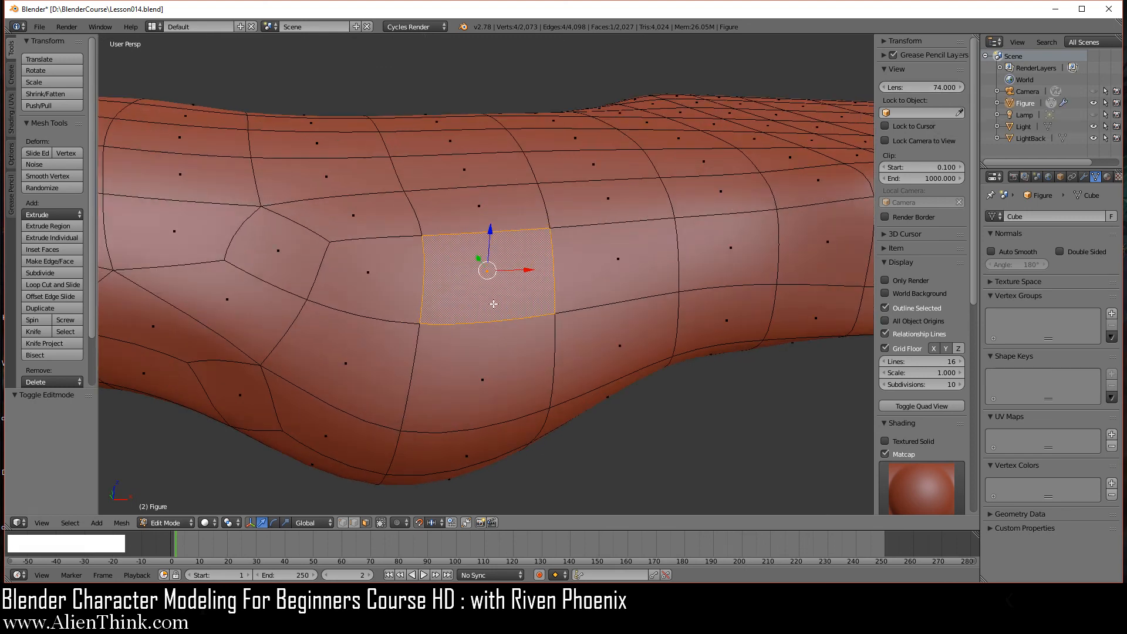
middle_click_drag(400, 355, 561, 304)
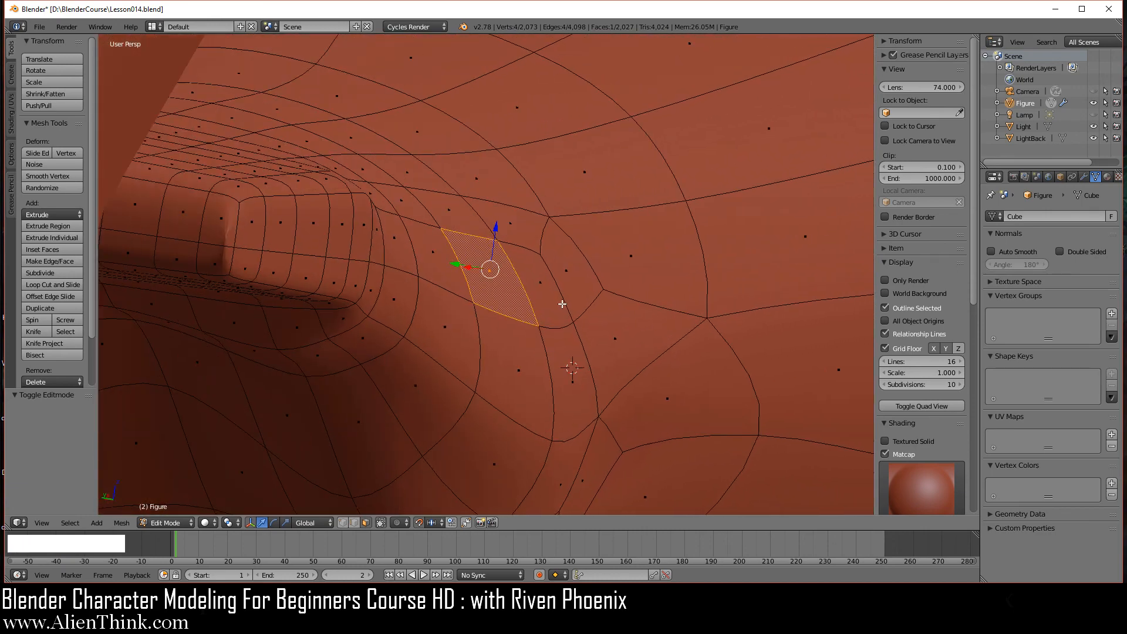
middle_click_drag(436, 318, 536, 254)
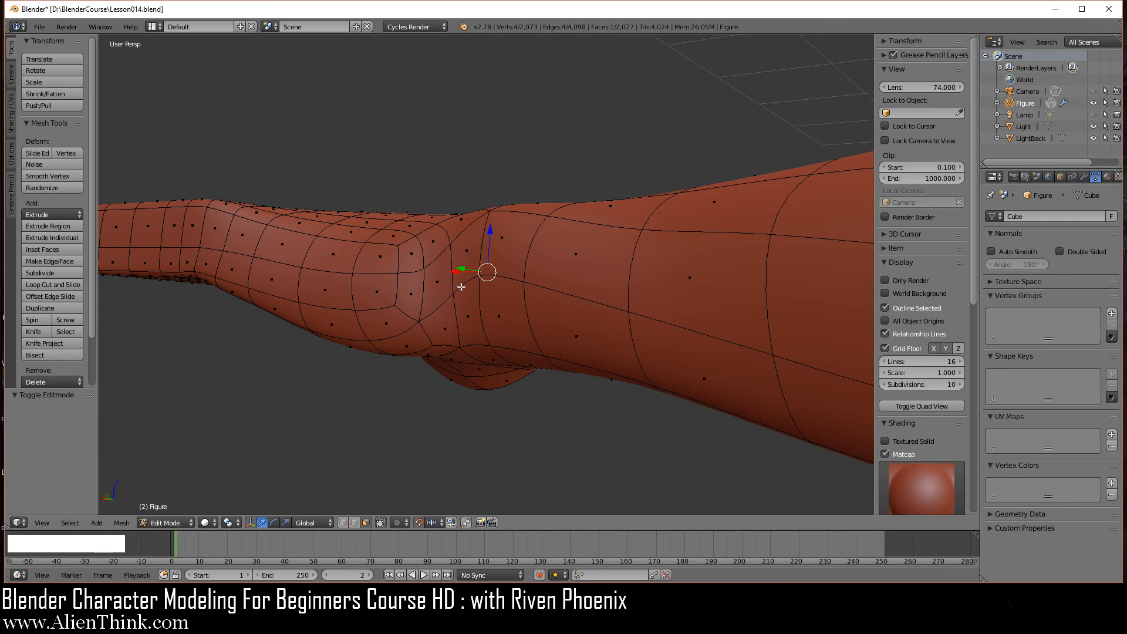
scroll(461, 287, "up", 6)
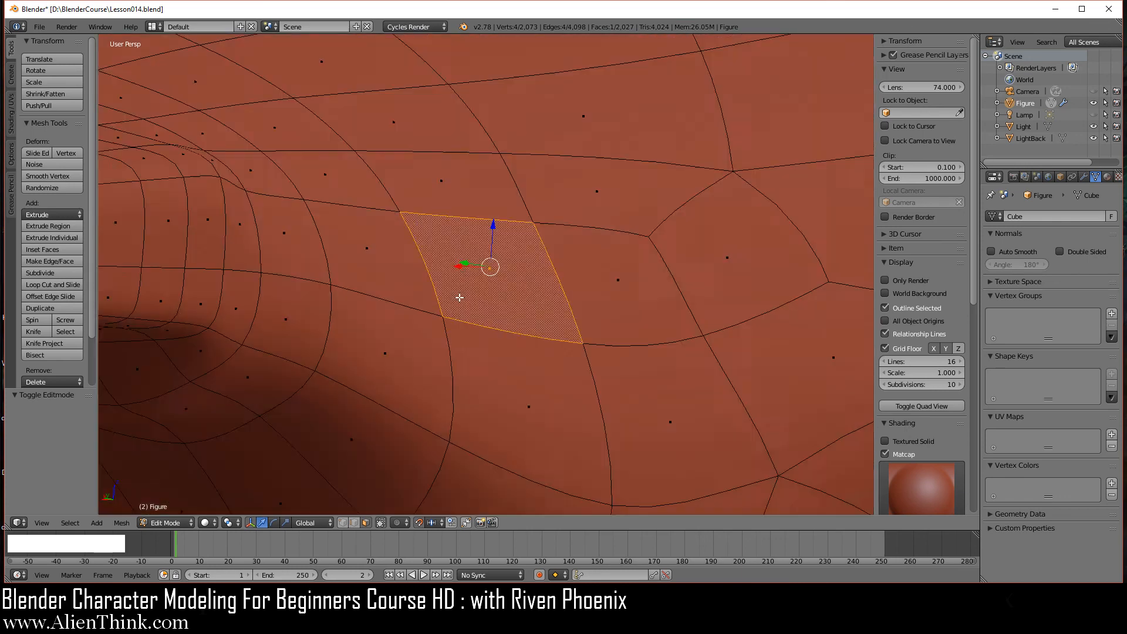
scroll(457, 300, "up", 4)
scroll(459, 283, "down", 4)
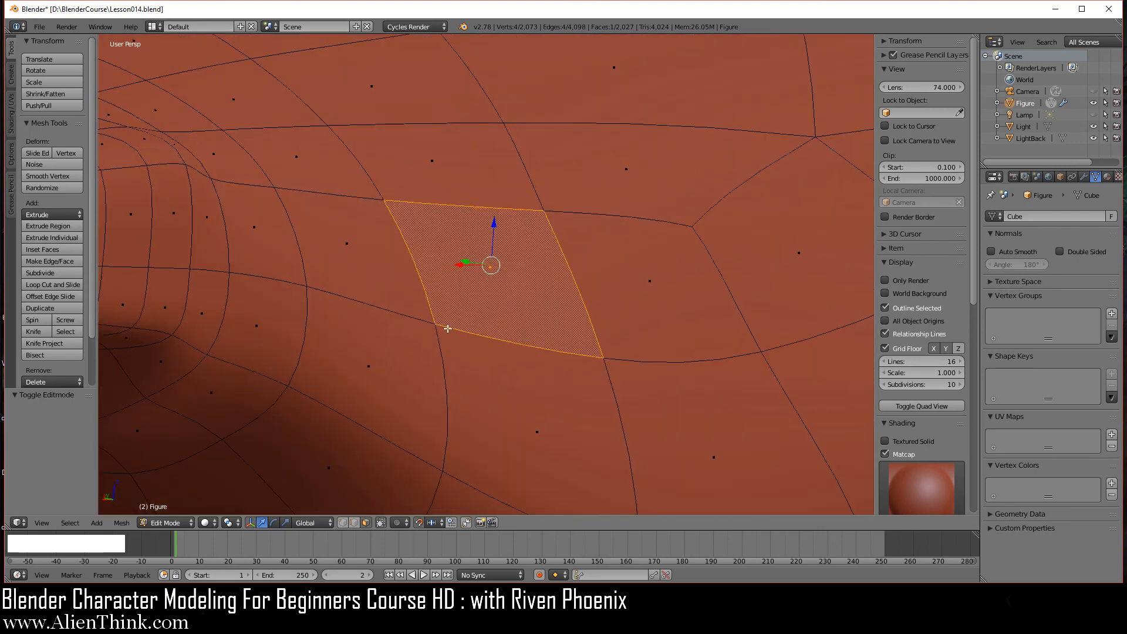
scroll(451, 321, "up", 4)
scroll(456, 315, "down", 5)
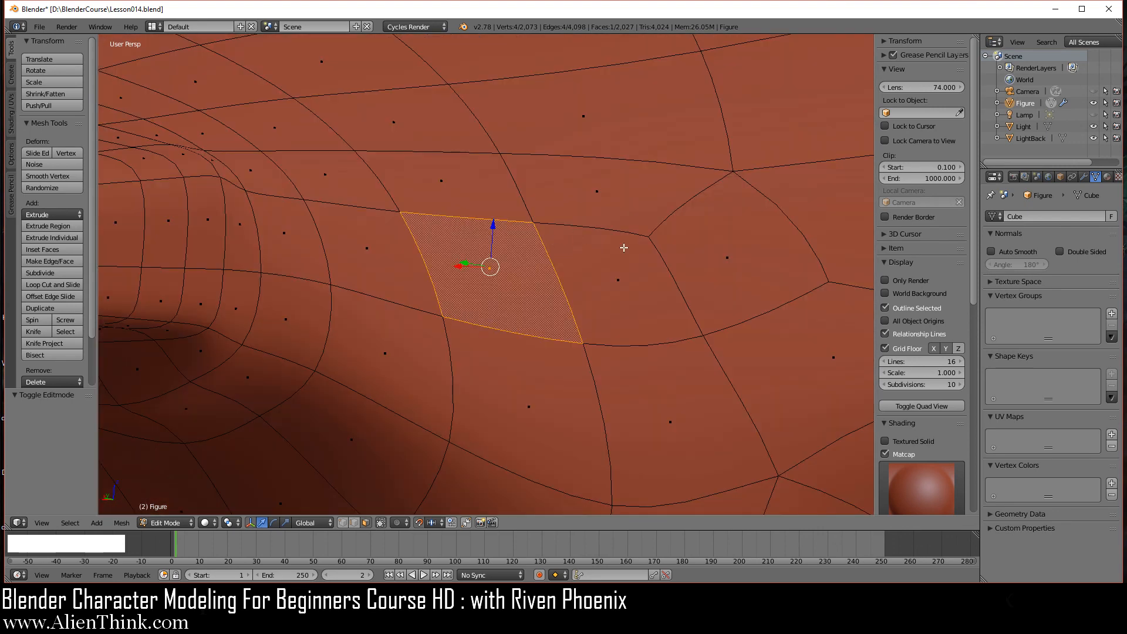
Set the viewport lens to 35 and check the perspective distortion around the selected wrist face
left_click(939, 88)
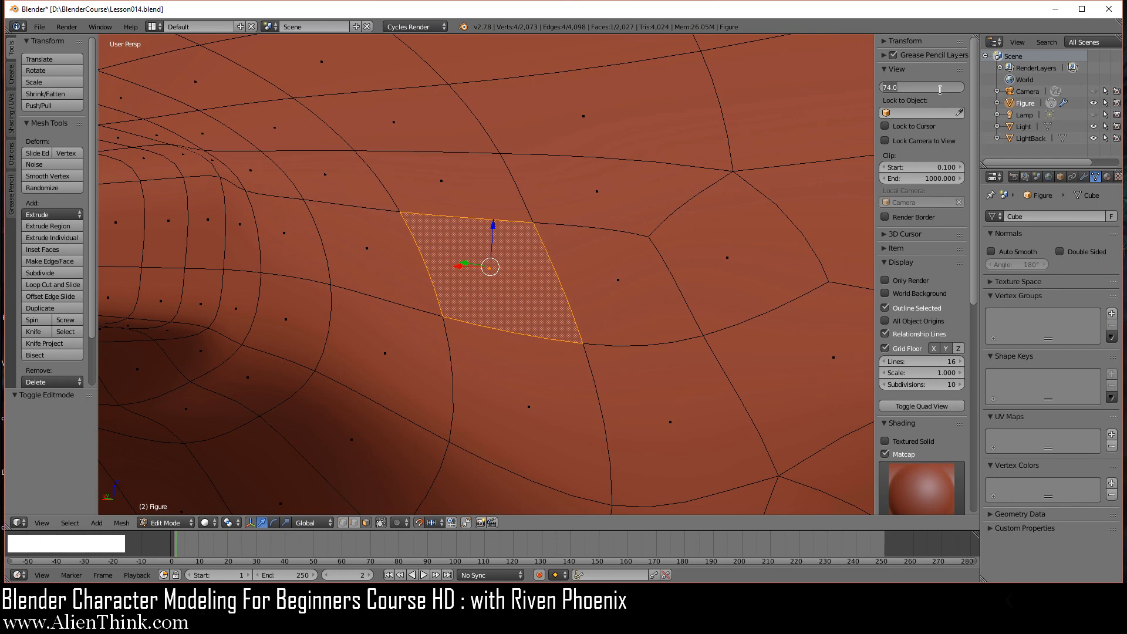
type("35")
key("Return")
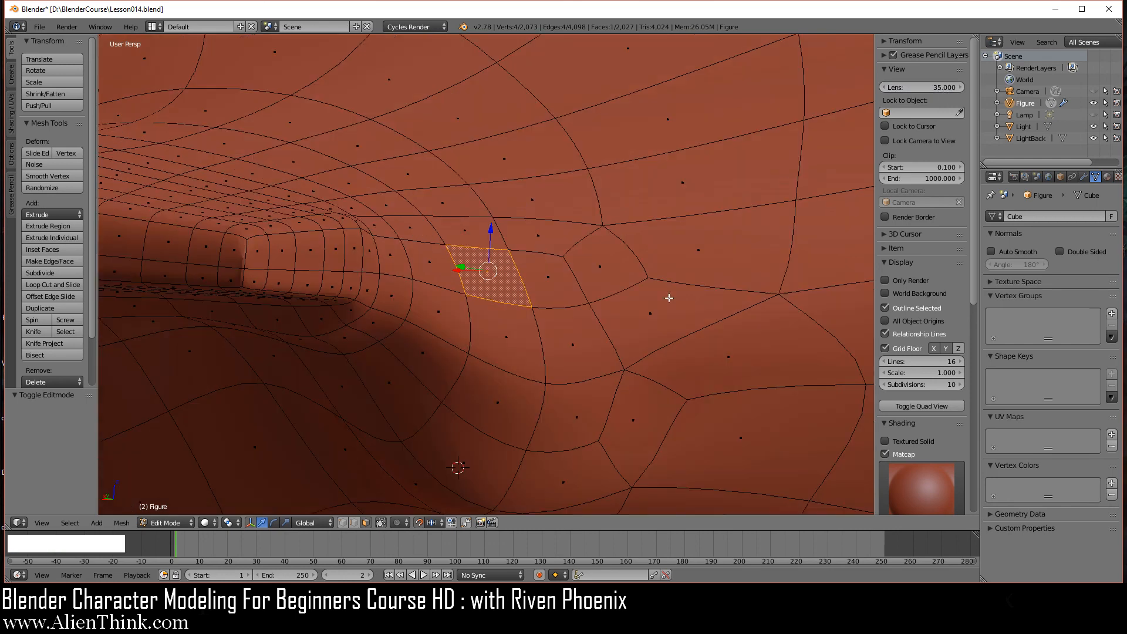
scroll(578, 336, "down", 4)
mouse_move(579, 336)
middle_mouse_down()
mouse_move(680, 185)
mouse_move(581, 328)
mouse_move(566, 324)
mouse_move(569, 352)
middle_mouse_up()
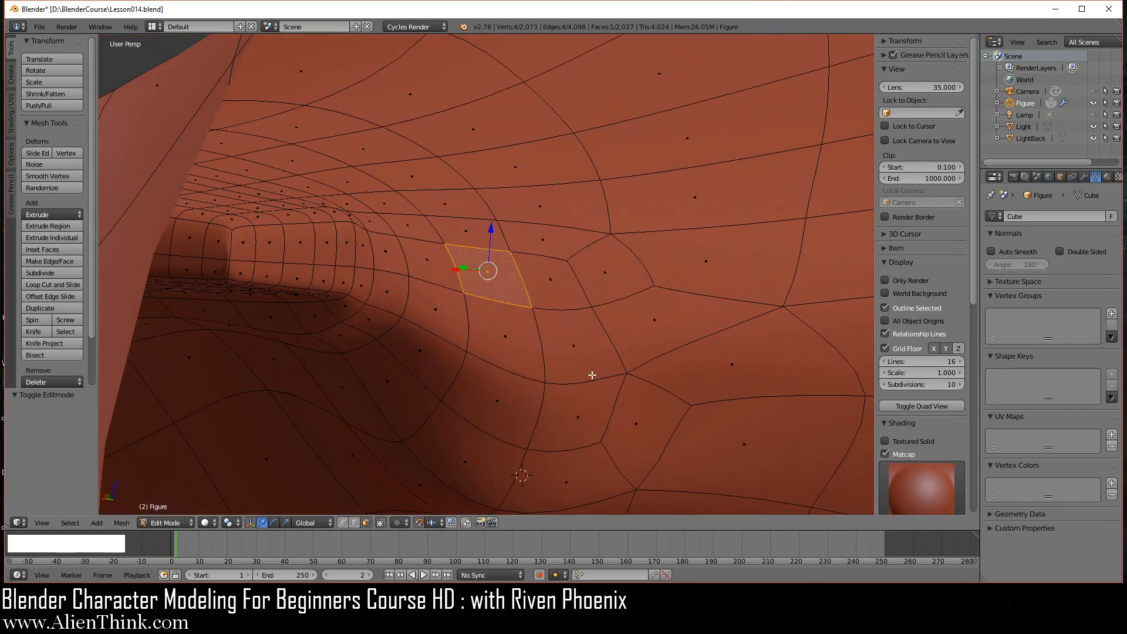
scroll(499, 335, "up", 1)
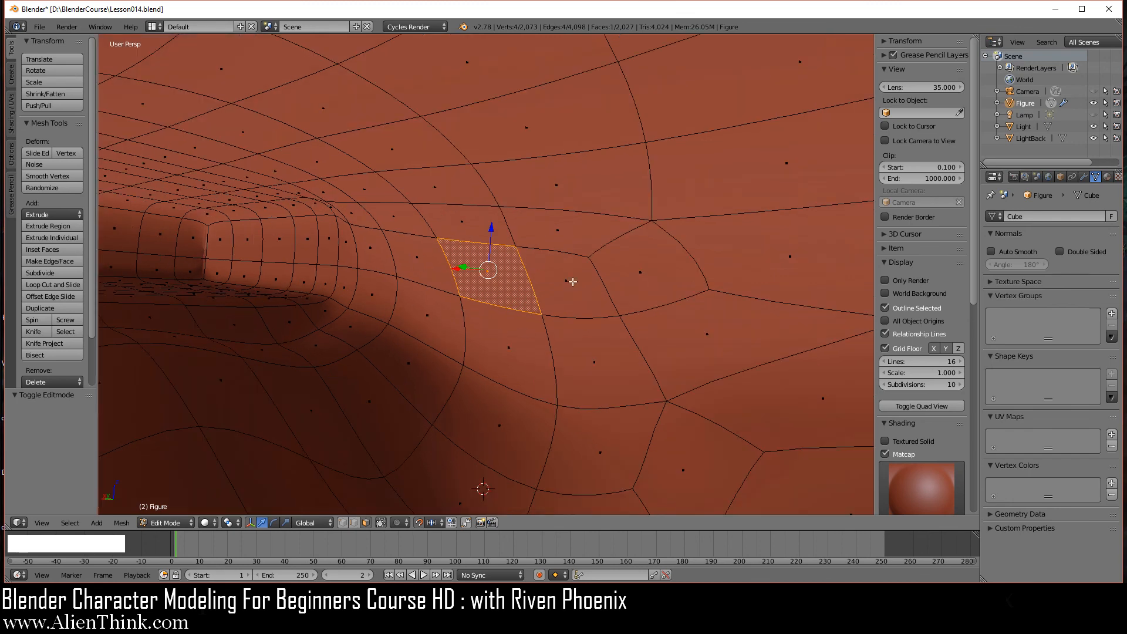
scroll(543, 377, "up", 1)
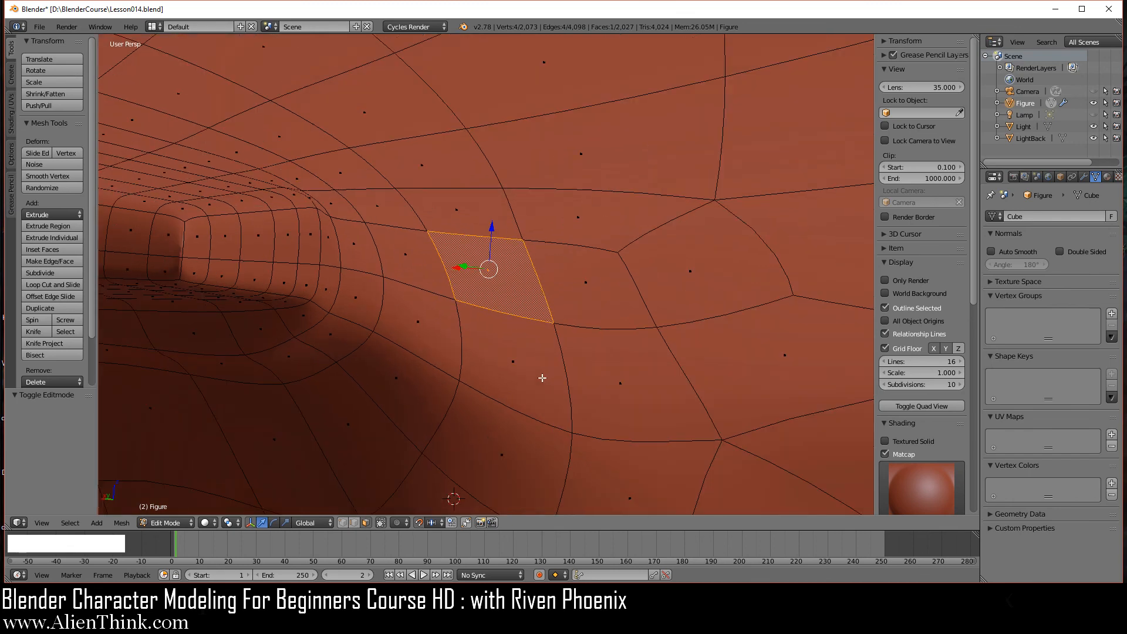
Compare the area around the selected wrist face in orthographic and perspective projection
key("KP_5")
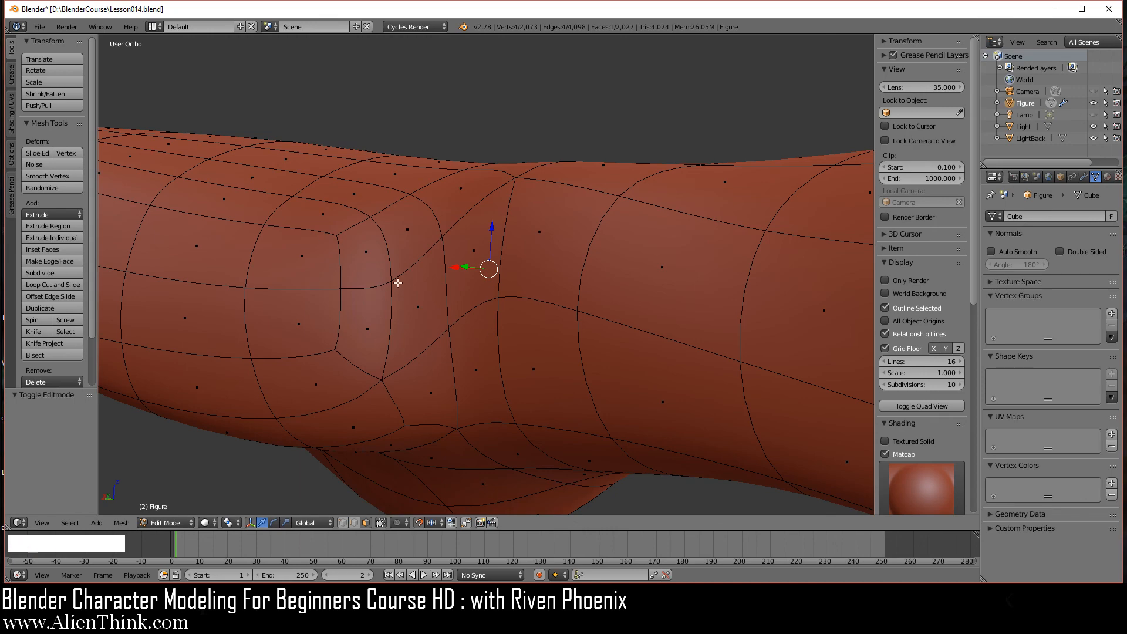
middle_click_drag(462, 342, 453, 292)
key("KP_5")
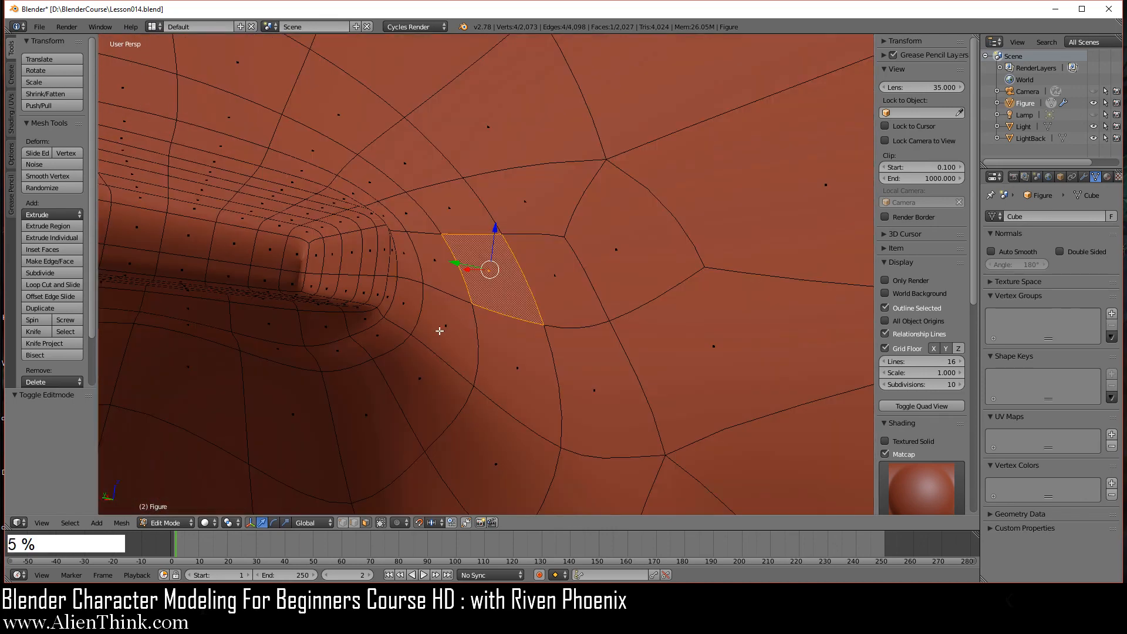
middle_click_drag(439, 331, 499, 308)
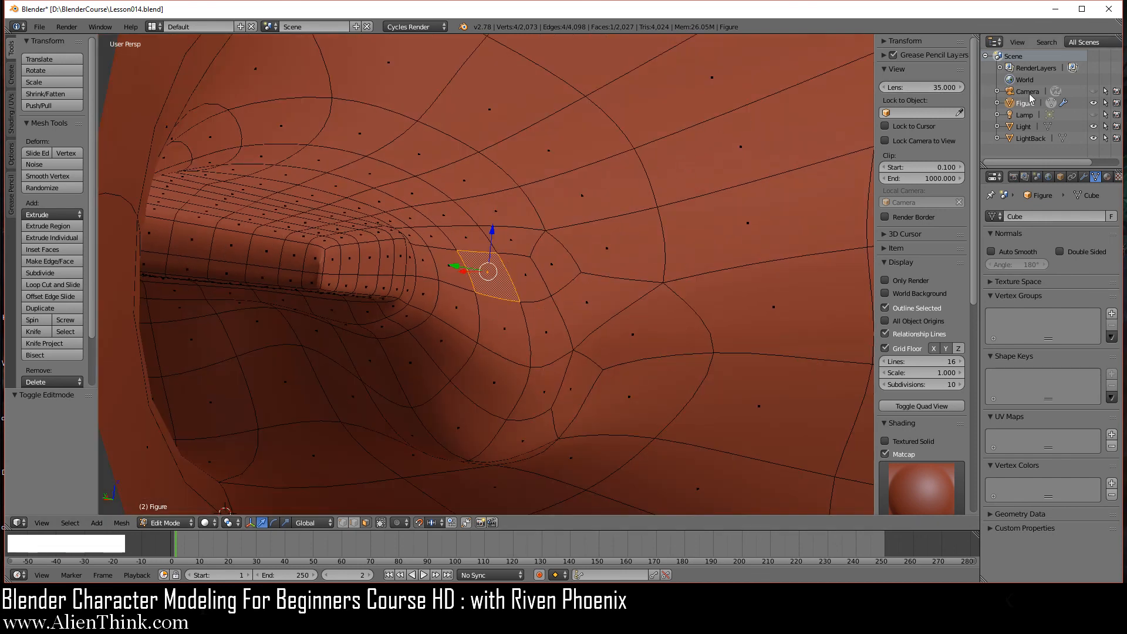
View the hand and wrist from the fingertip side and switch the user view to orthographic
middle_click_drag(651, 316, 466, 322)
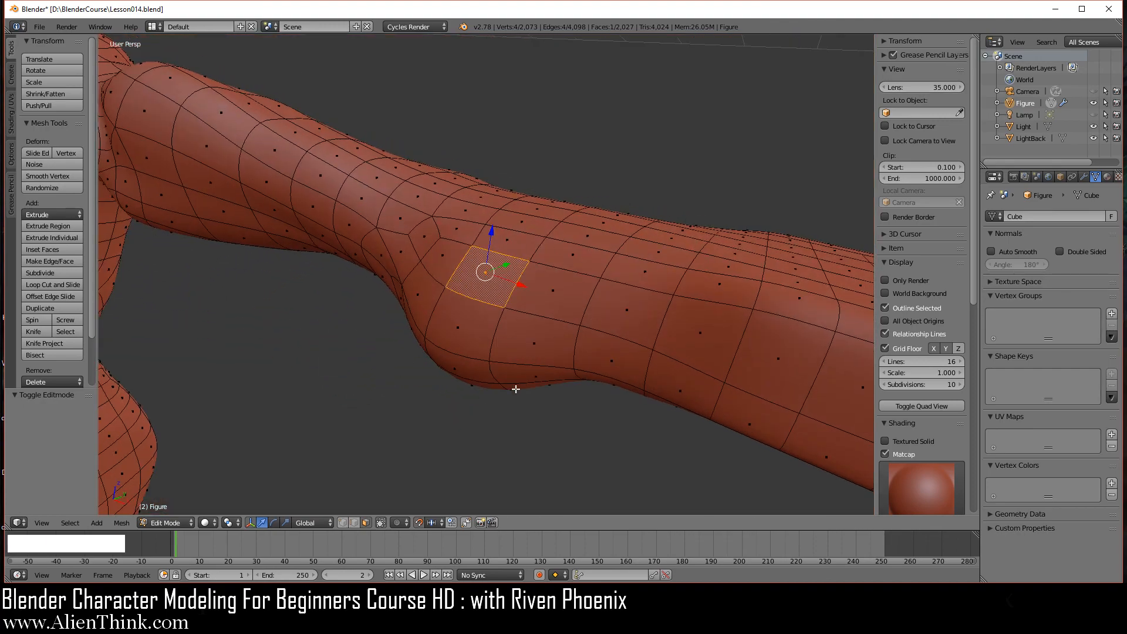
middle_click_drag(569, 372, 479, 374)
scroll(508, 347, "up", 2)
scroll(486, 360, "down", 2)
key("KP_5")
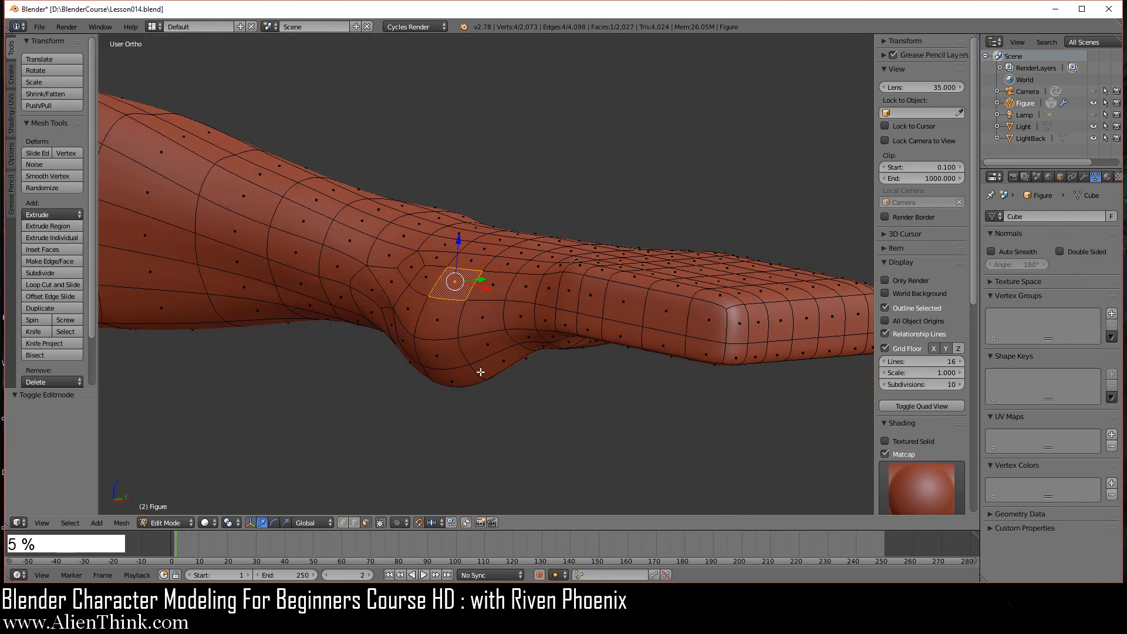
Examine the forearm, wrist and hand mesh in the orthographic user view at different distances
scroll(476, 385, "down", 2)
middle_click_drag(357, 321, 504, 362, "shift")
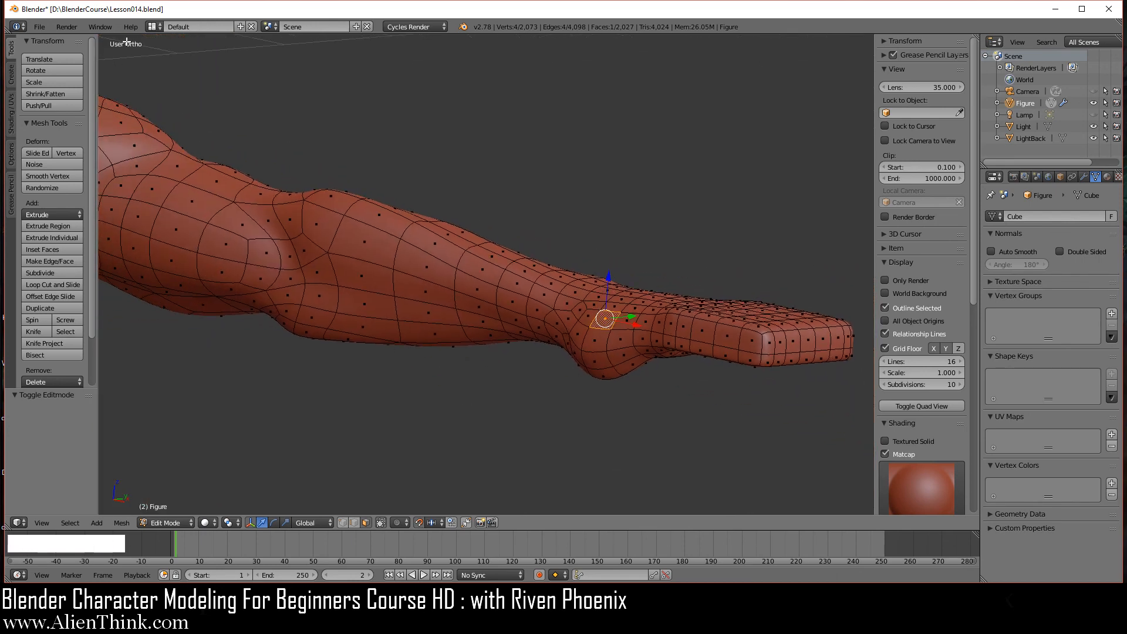
middle_click_drag(643, 360, 463, 322, "shift")
scroll(428, 358, "up", 2)
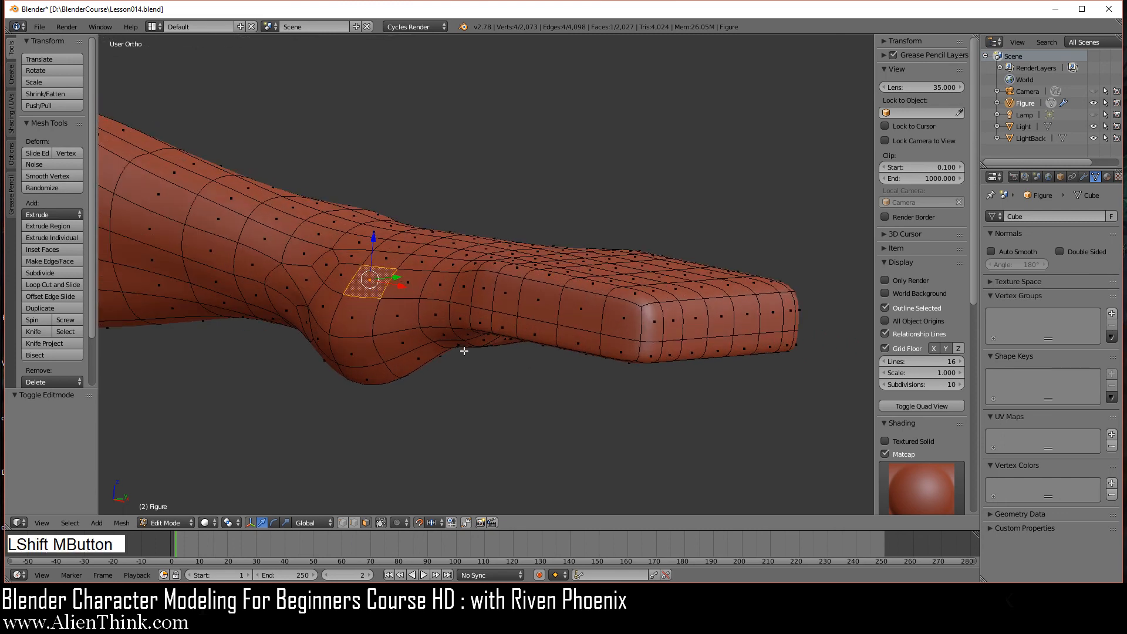
scroll(428, 358, "down", 2)
scroll(361, 354, "up", 2)
middle_click_drag(361, 354, 478, 390, "shift")
scroll(547, 403, "up", 2)
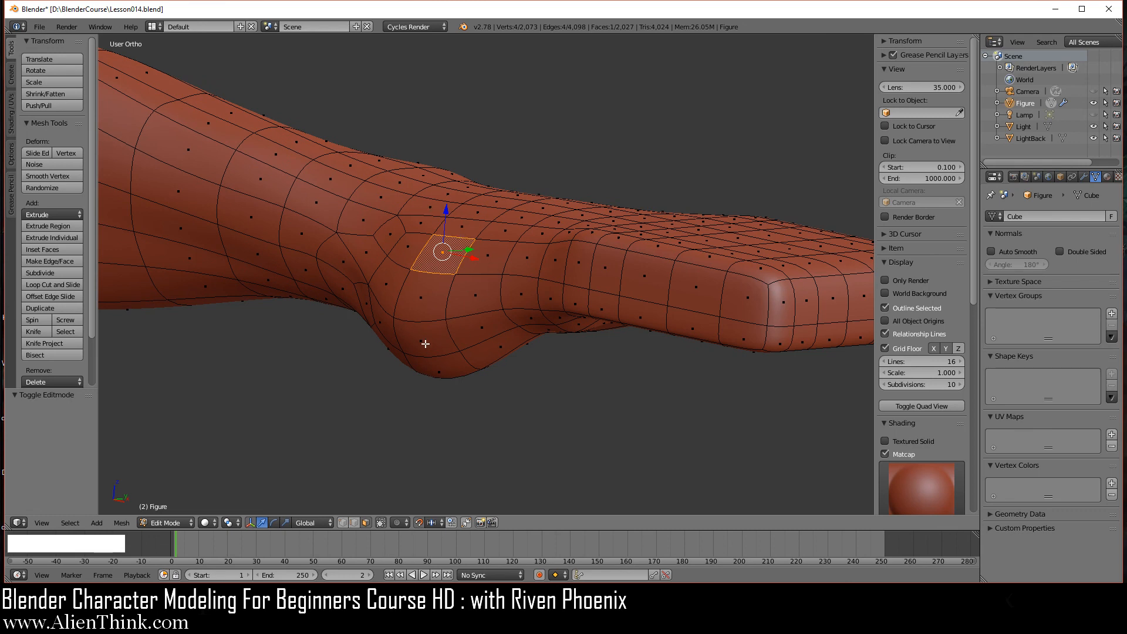
middle_click_drag(425, 344, 453, 330)
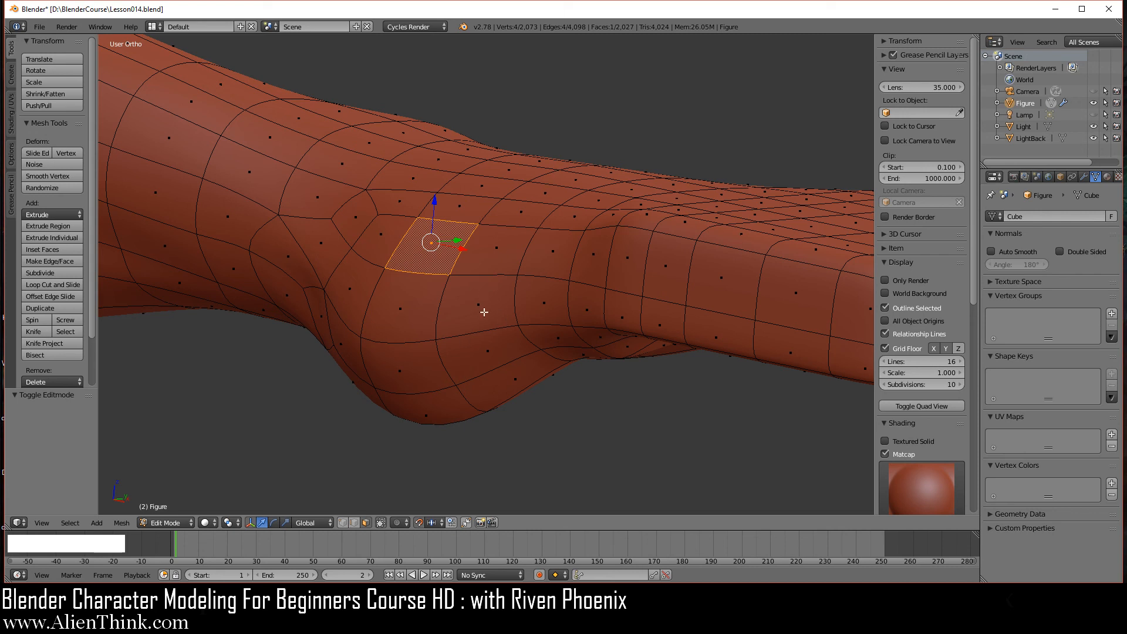
Return the figure to Object Mode and frame its head, torso and arms in the orthographic user view
key("Tab")
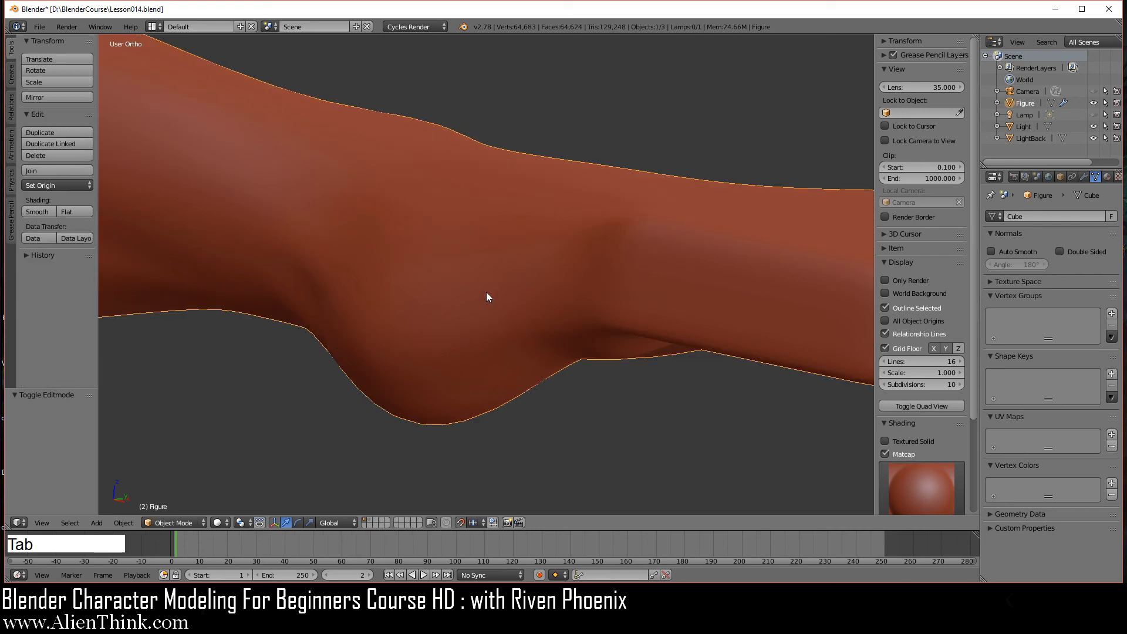
scroll(549, 290, "down", 5)
middle_click_drag(444, 308, 622, 385, "shift")
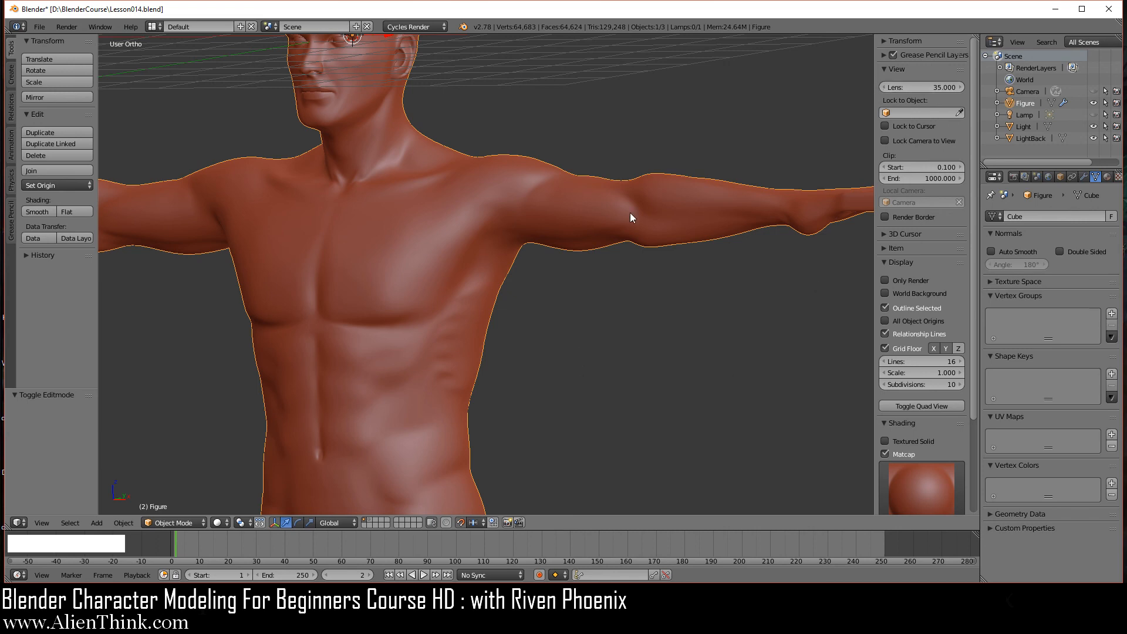
middle_click_drag(630, 218, 657, 280)
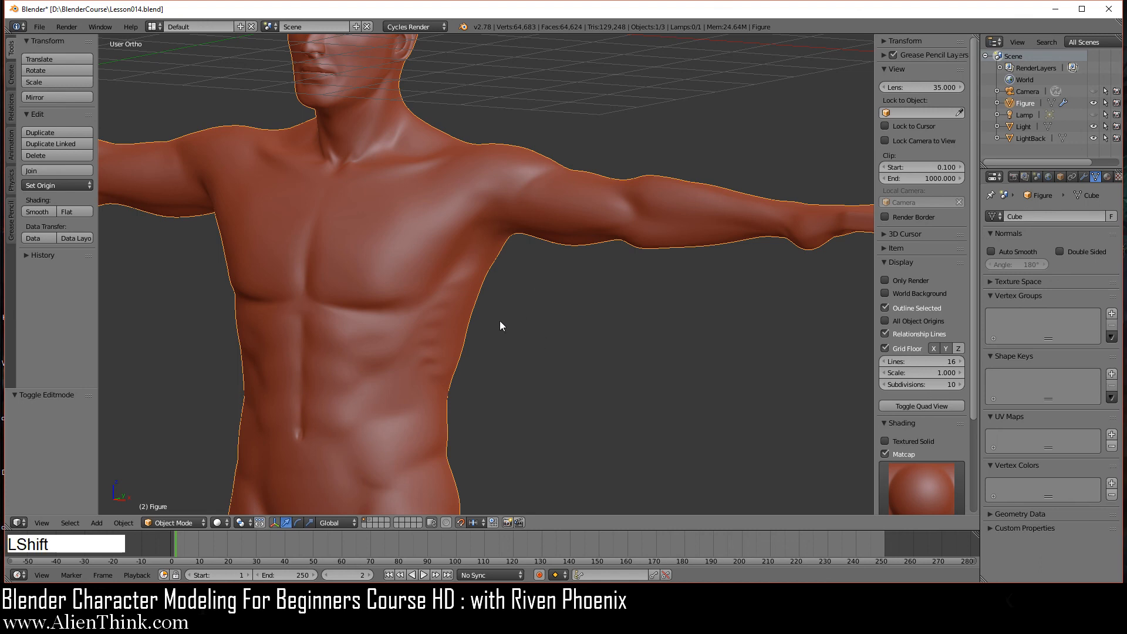
middle_click_drag(501, 324, 523, 261, "shift")
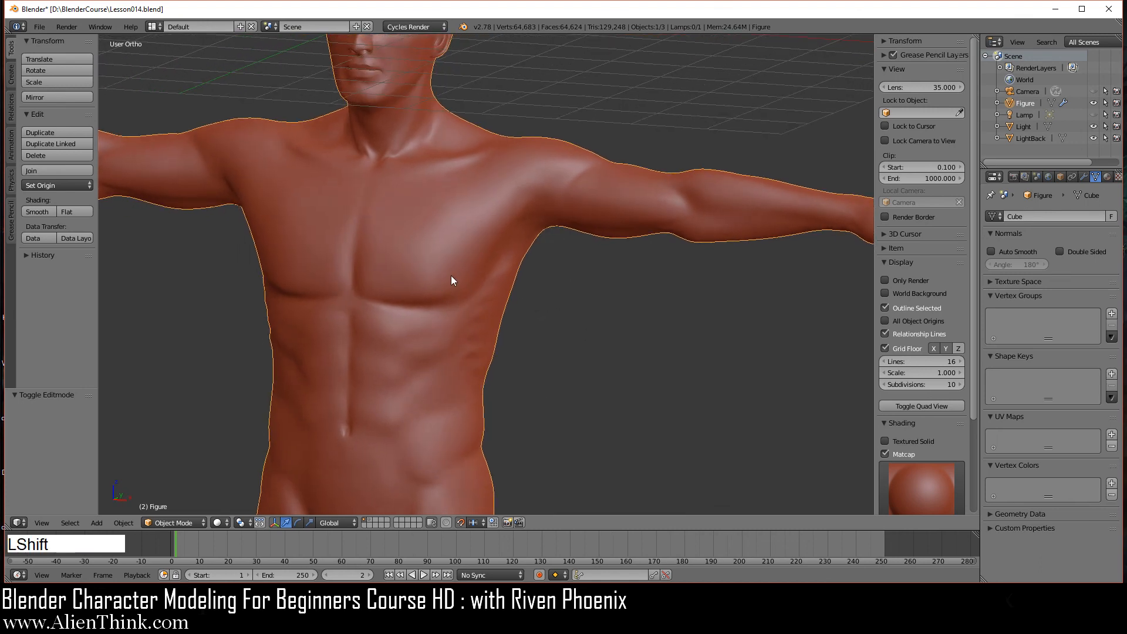
middle_click_drag(451, 282, 492, 337, "shift")
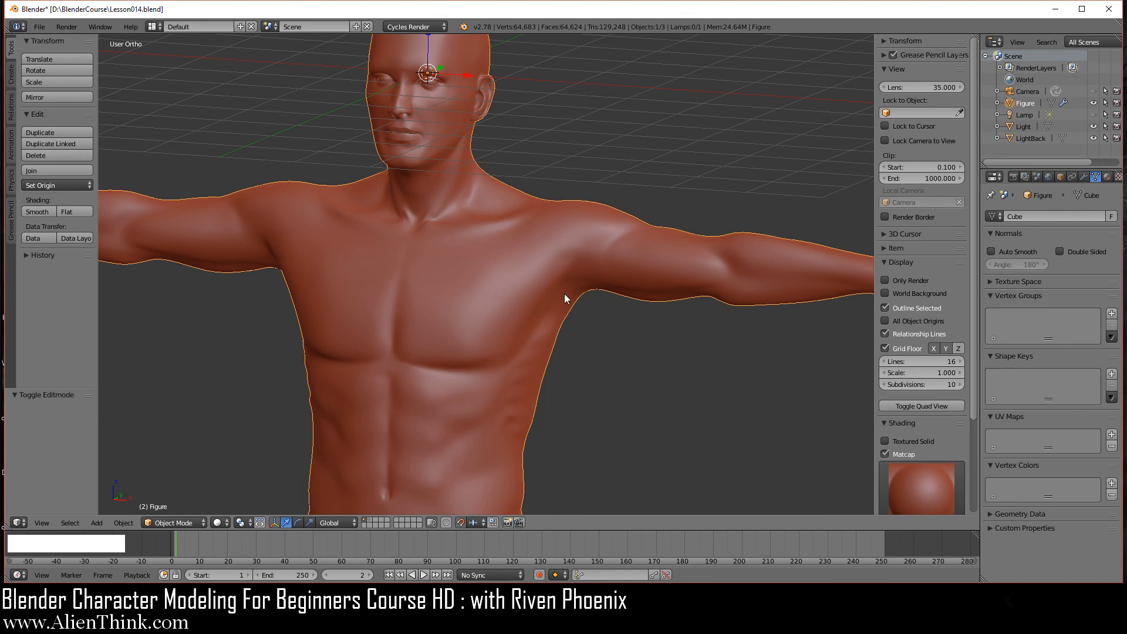
Select the Light object, reselect the figure and examine its chest and shoulder in the orthographic user view
left_click(1022, 127)
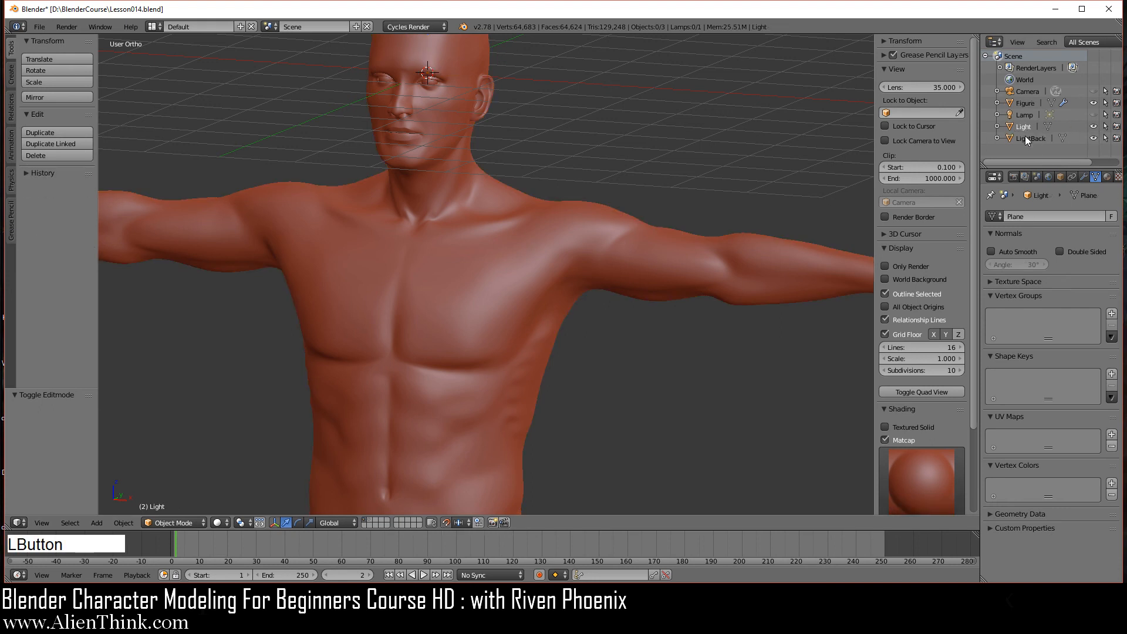
left_click(1028, 104)
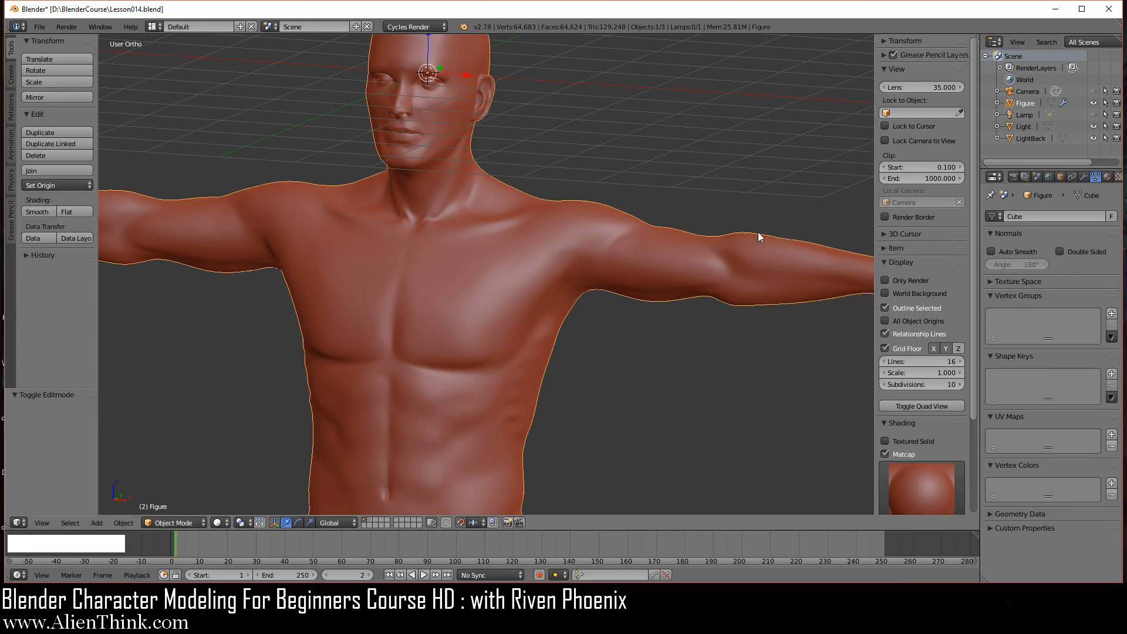
middle_click_drag(514, 339, 535, 252)
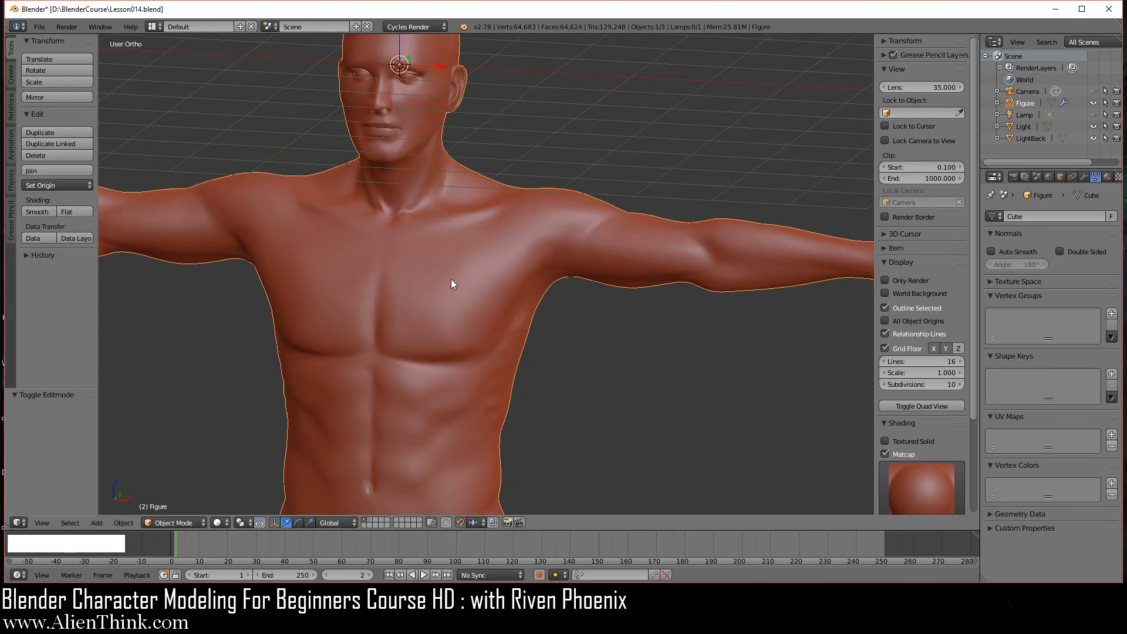
scroll(487, 299, "up", 4)
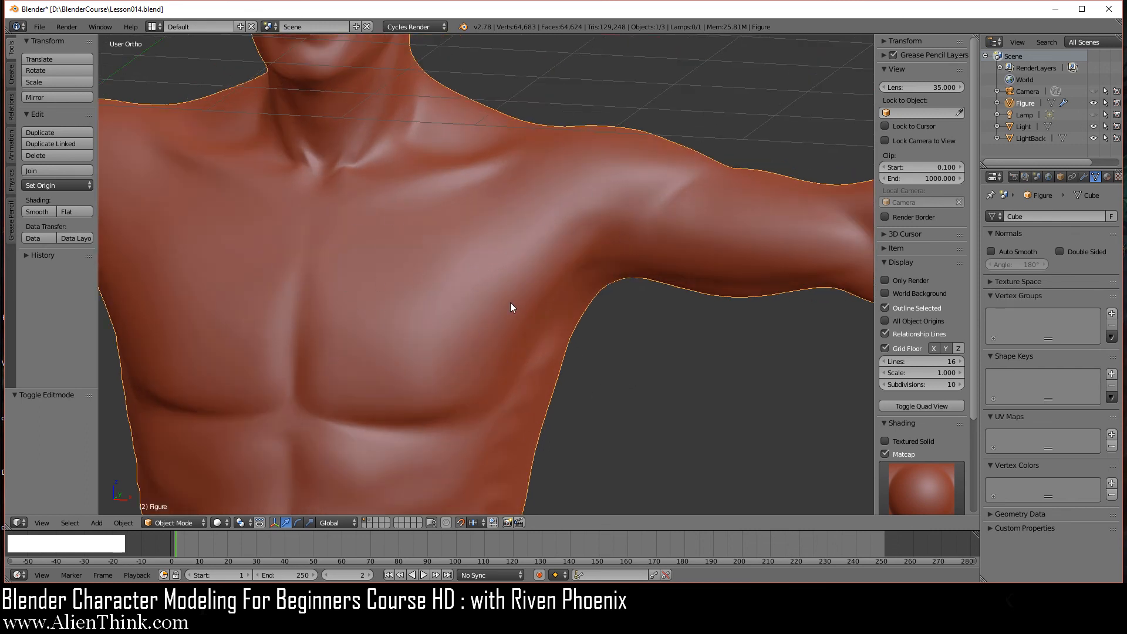
mouse_move(561, 343)
middle_mouse_down()
mouse_move(549, 343)
mouse_move(699, 333)
mouse_move(556, 351)
middle_mouse_up()
scroll(577, 299, "down", 3)
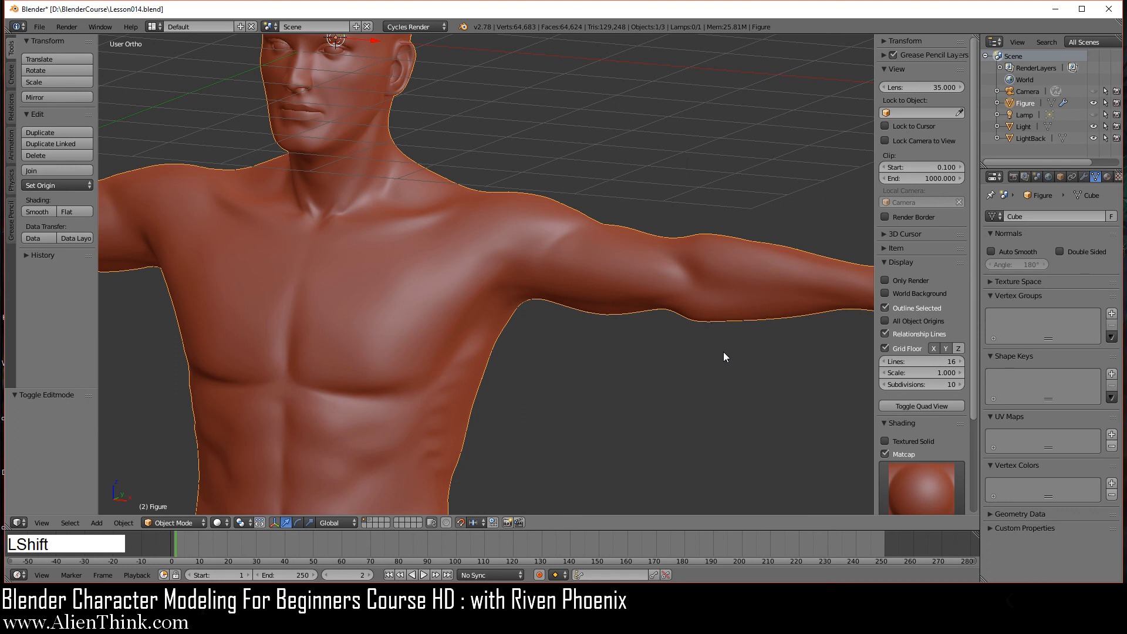
Examine the figure's outstretched arm, wrist and hand in Object Mode from the orthographic user view
middle_click_drag(726, 352, 508, 369, "shift")
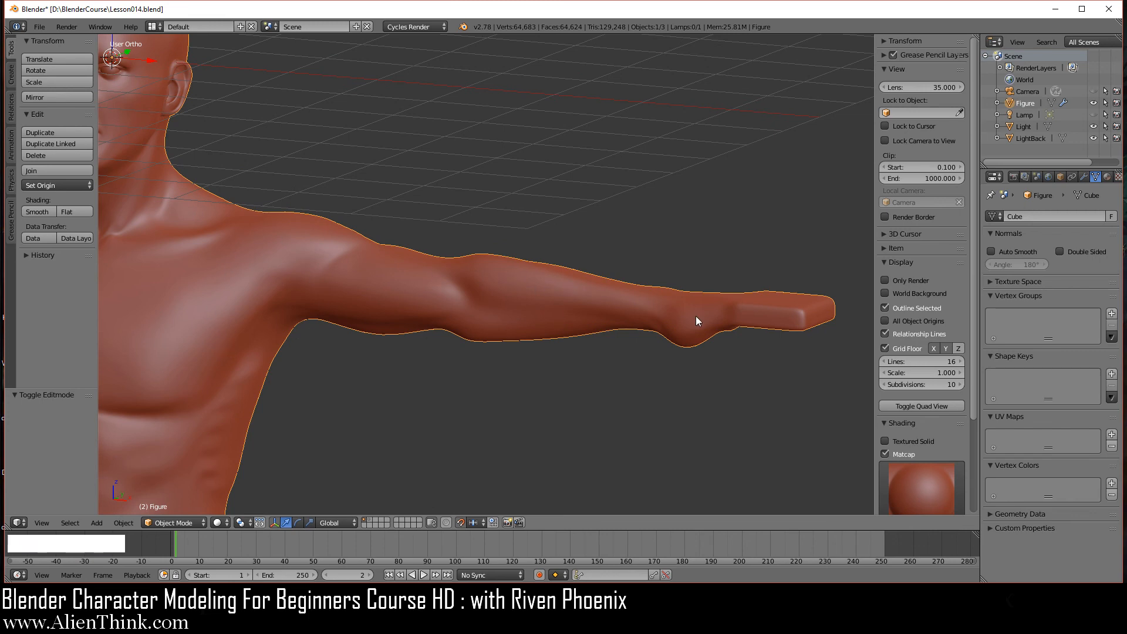
middle_click_drag(685, 420, 662, 414, "shift")
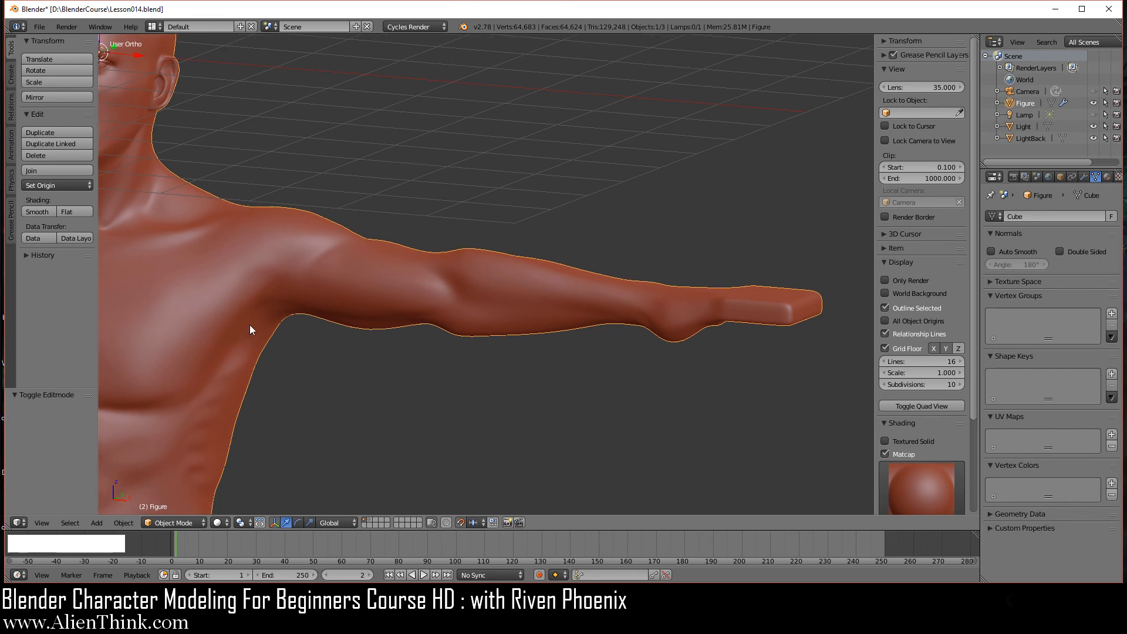
scroll(311, 247, "down", 2)
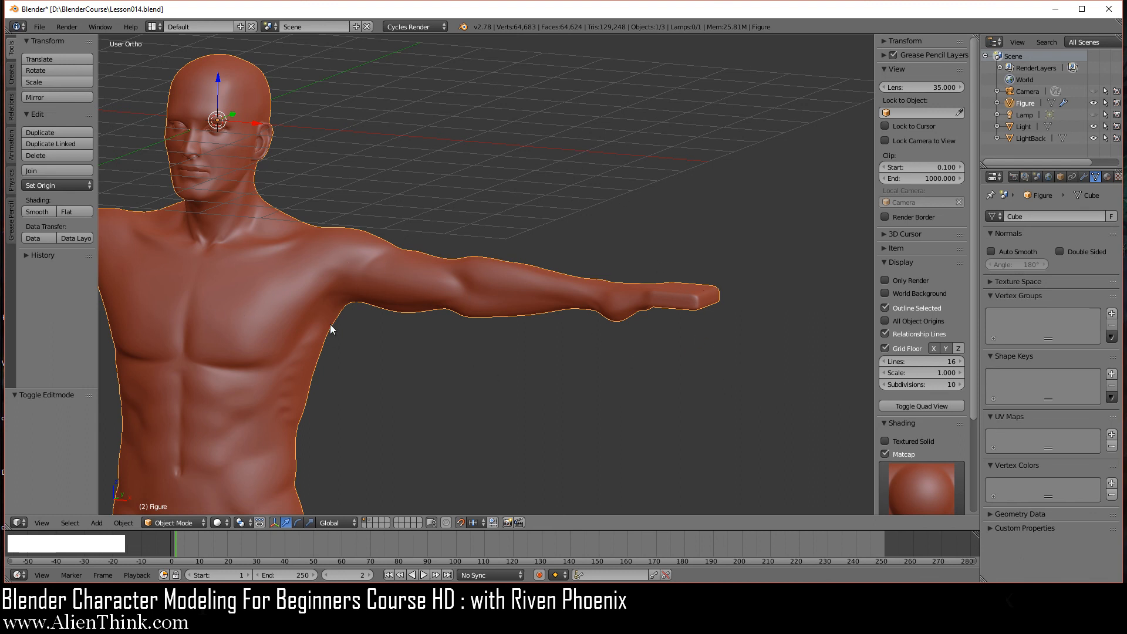
middle_click_drag(636, 329, 541, 318, "shift")
scroll(541, 319, "up", 1)
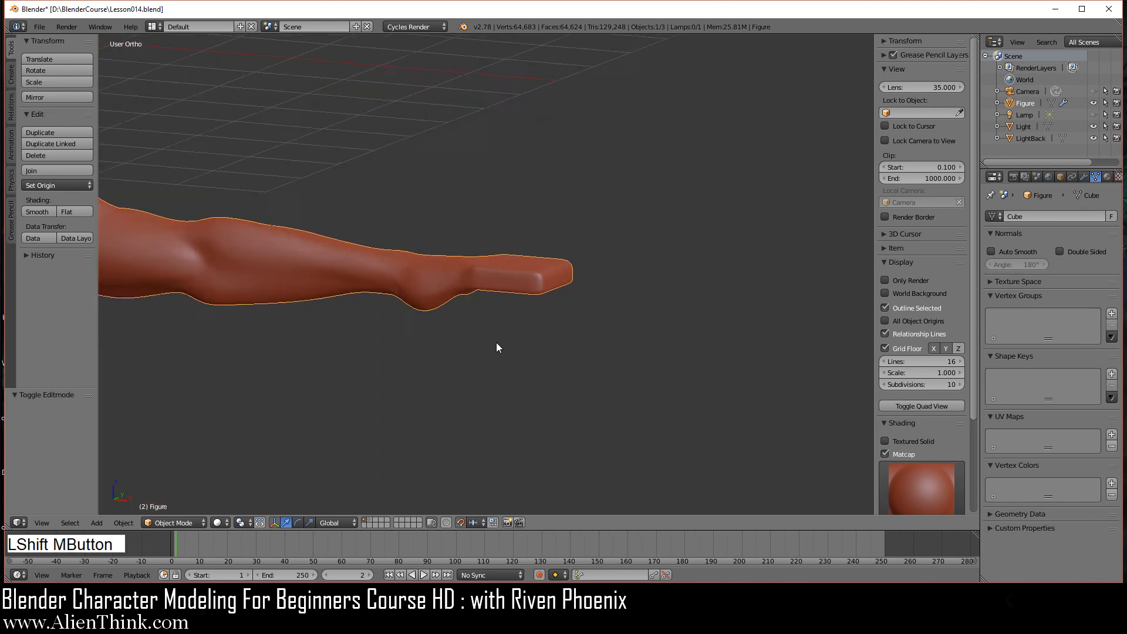
scroll(495, 343, "up", 2)
middle_click_drag(373, 326, 553, 329, "shift")
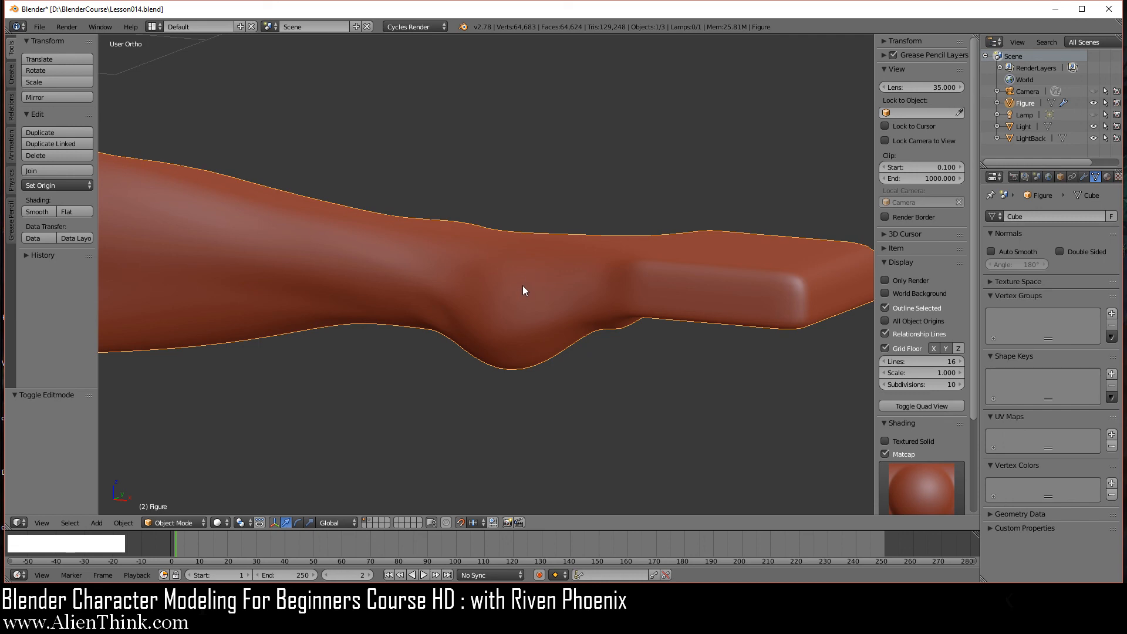
Enter Edit Mode and examine the wrist mesh around the selected face from several angles in the orthographic view
key("Tab")
scroll(560, 285, "up", 3)
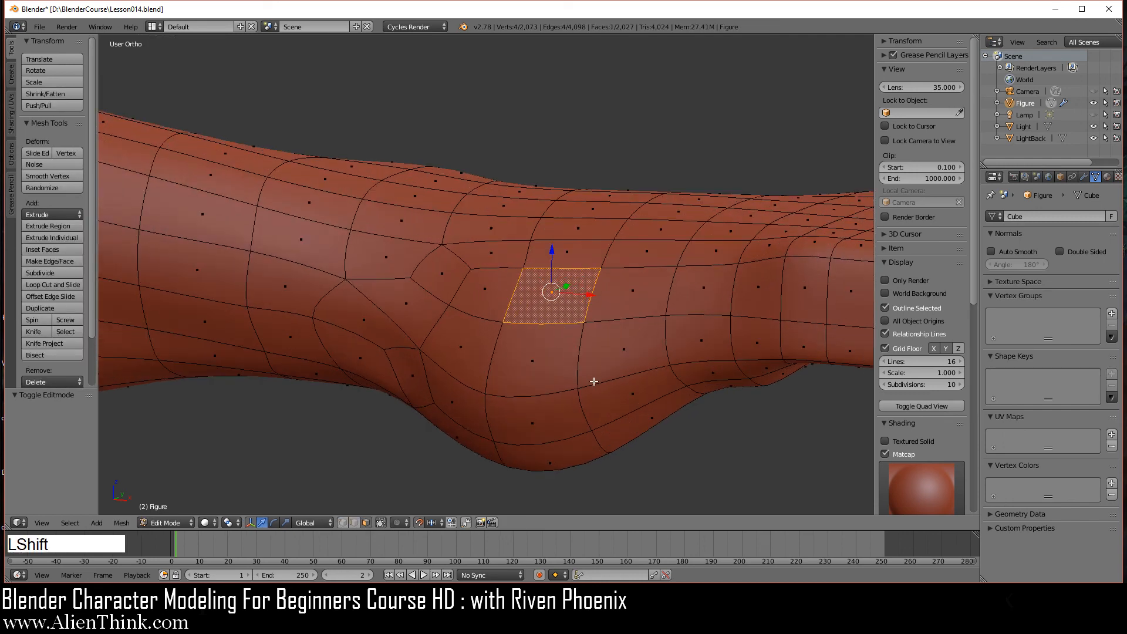
middle_click_drag(562, 342, 511, 341, "shift")
middle_click_drag(632, 324, 493, 300)
key("KP_Decimal")
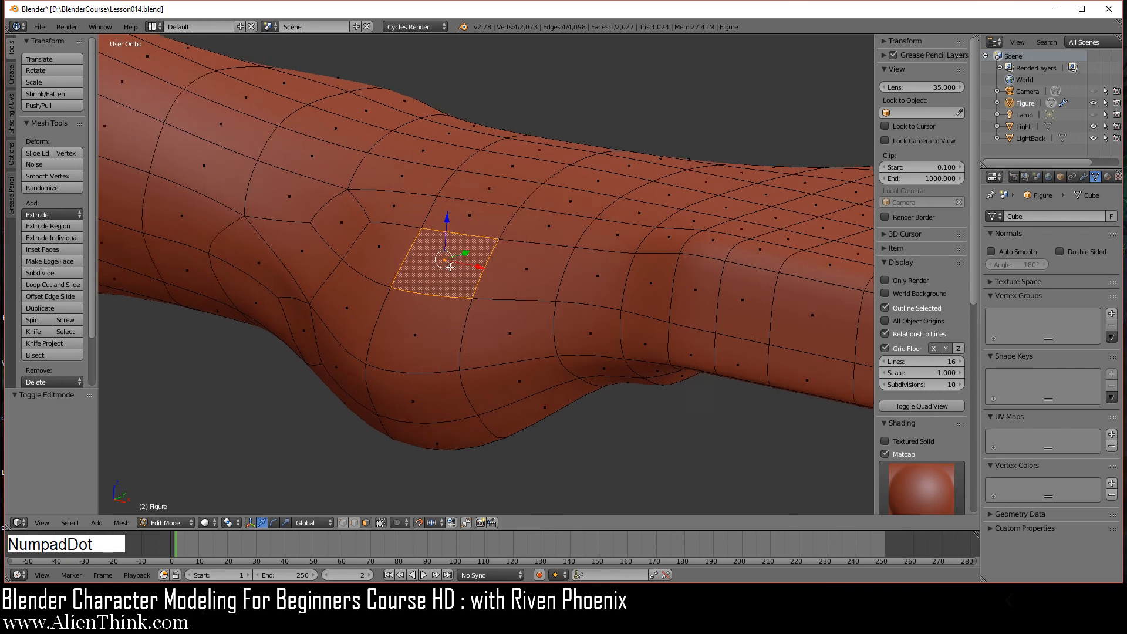
scroll(459, 276, "down", 2)
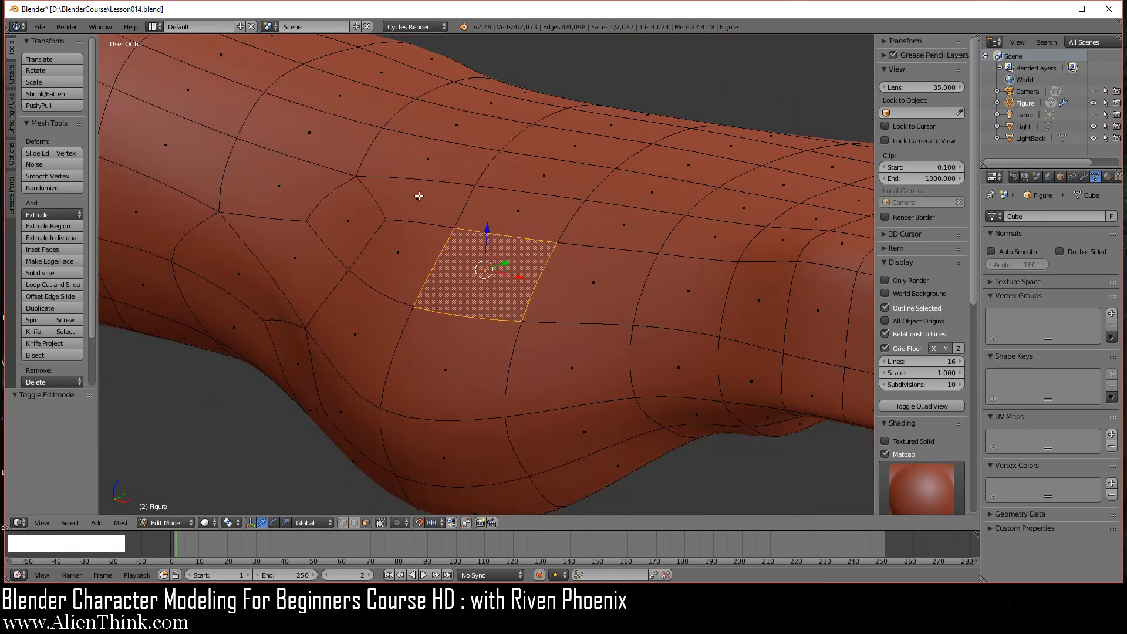
middle_click_drag(496, 225, 465, 275)
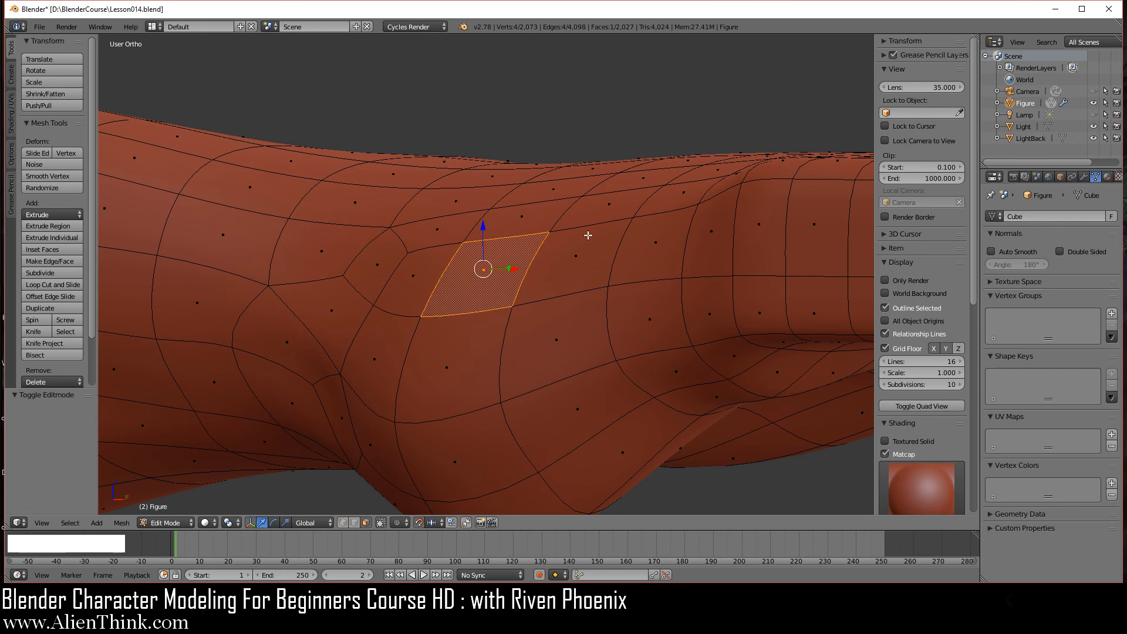
middle_click_drag(543, 250, 502, 249)
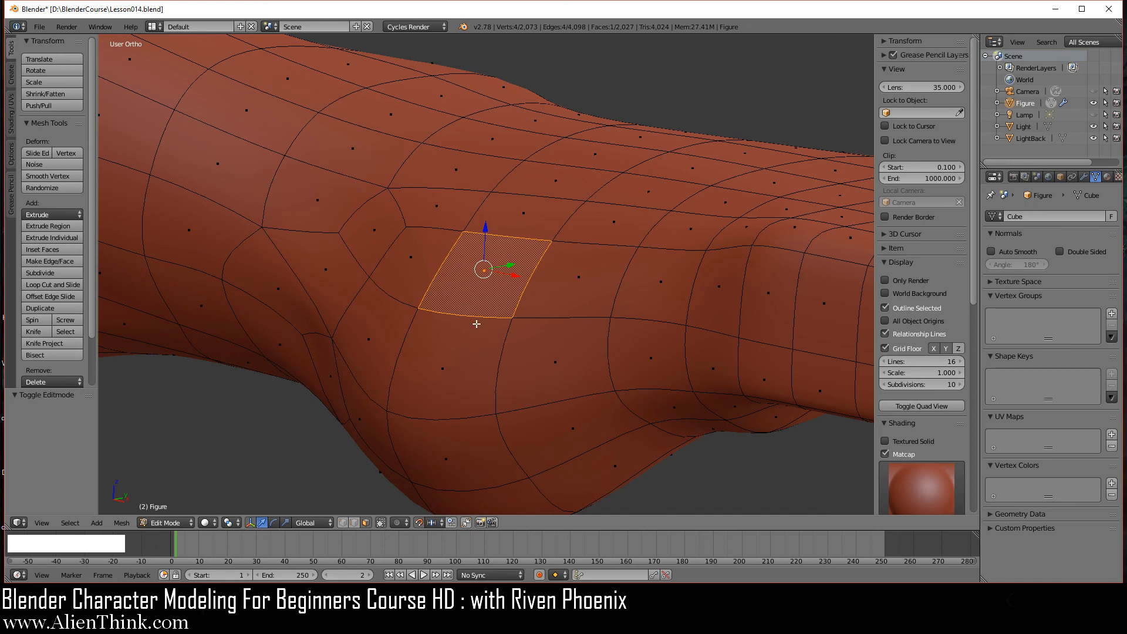
middle_click_drag(476, 324, 696, 268)
middle_click_drag(509, 355, 492, 326, "shift")
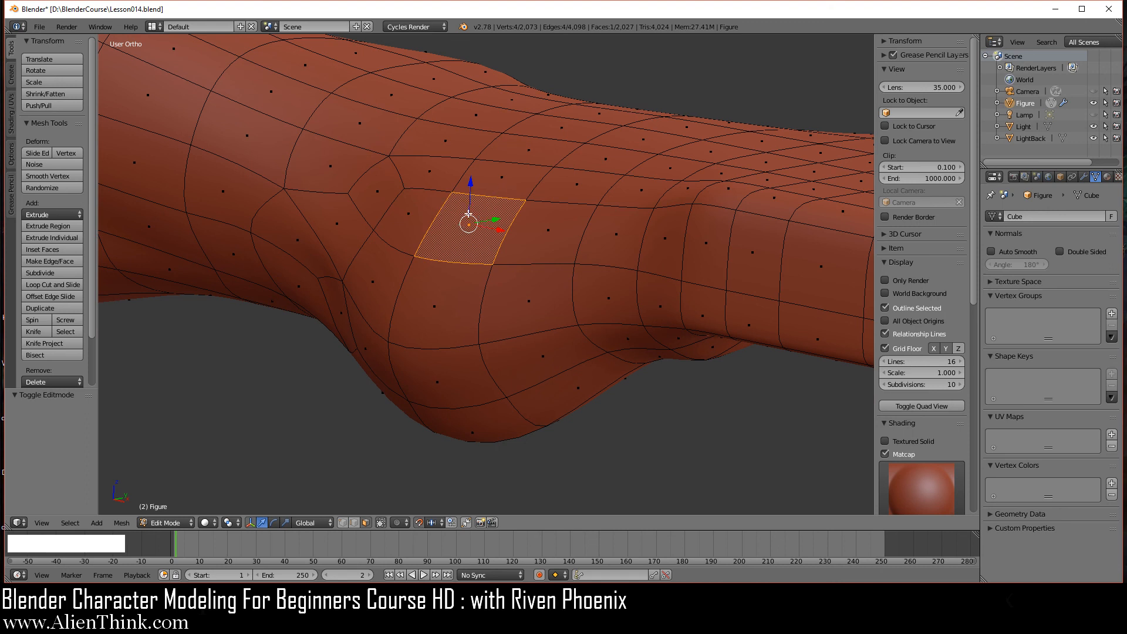
Select single faces one after another down and around the thumb base, and return the figure to Object Mode
right_click(438, 277)
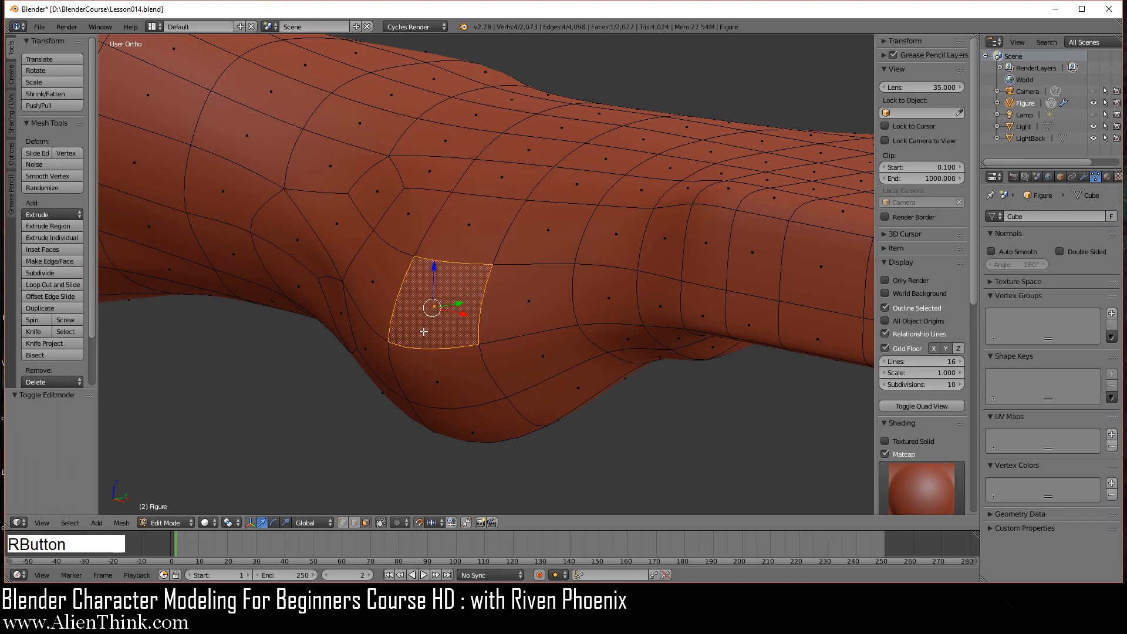
right_click(437, 371)
right_click(475, 423)
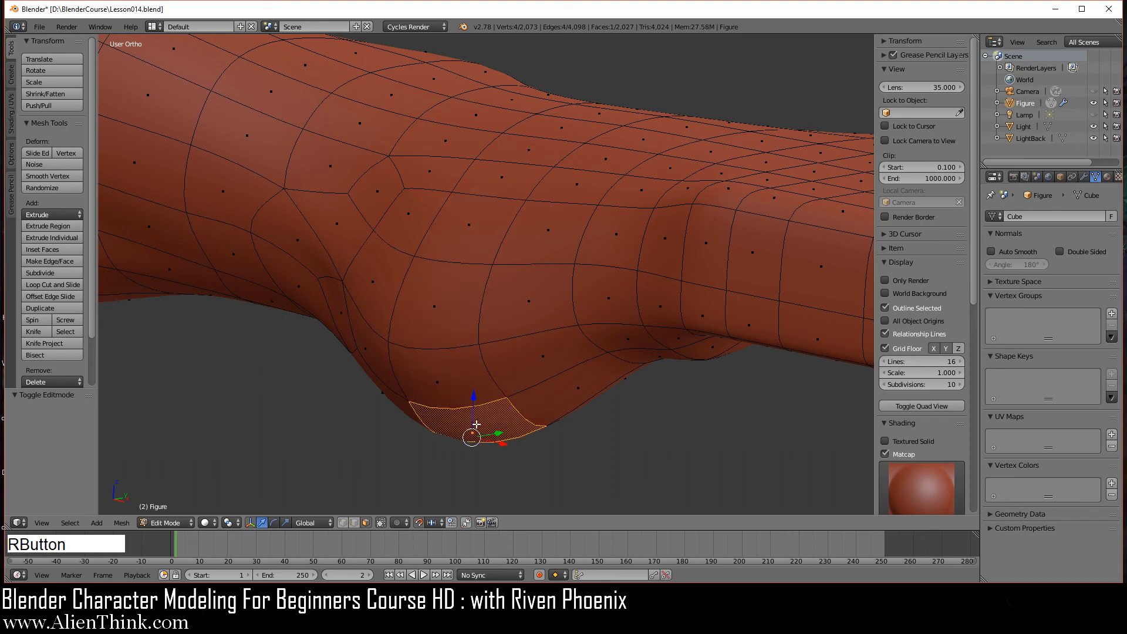
right_click(574, 388)
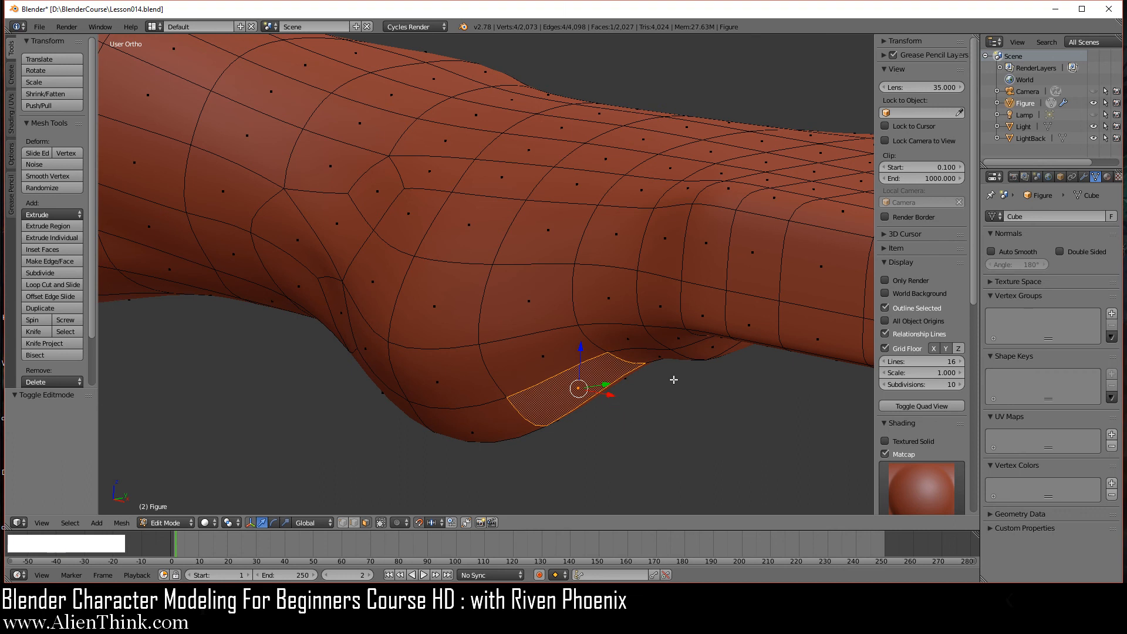
right_click(672, 359)
key("Tab")
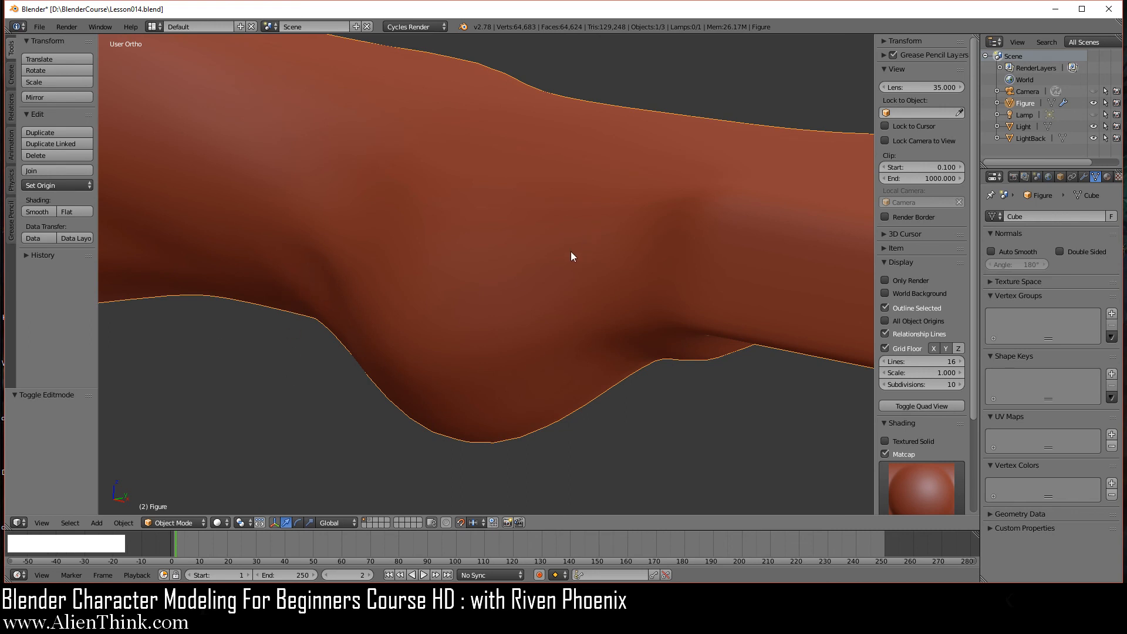
Reenter Edit Mode, select the wrist face above the thumb base, and display the mesh's face normals as lines
key("Tab")
right_click(482, 220)
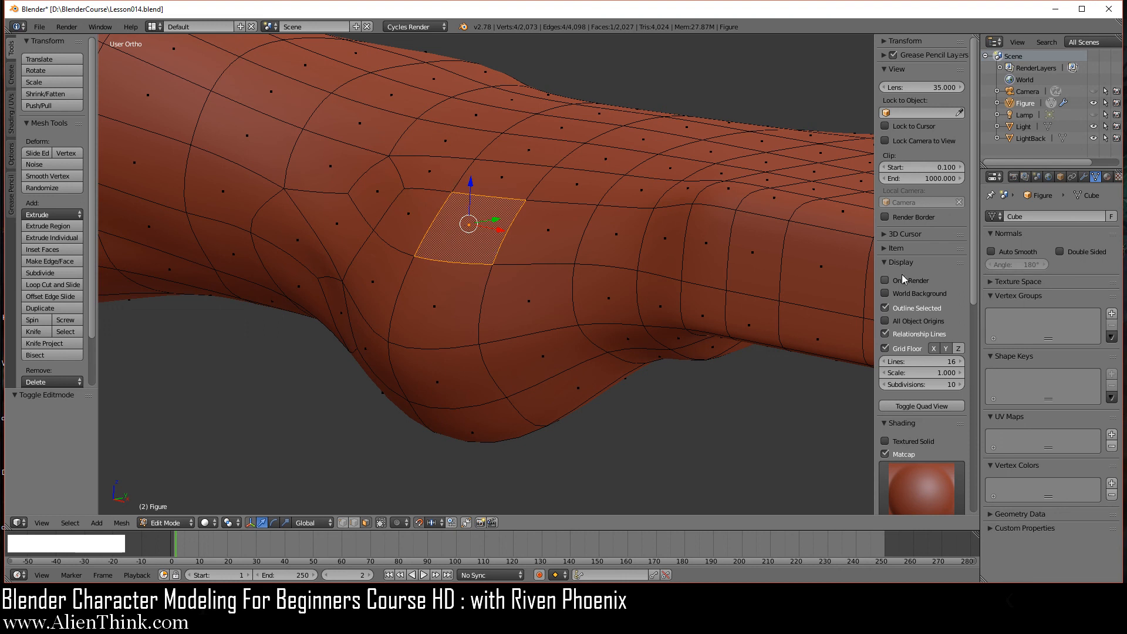
scroll(947, 226, "down", 6)
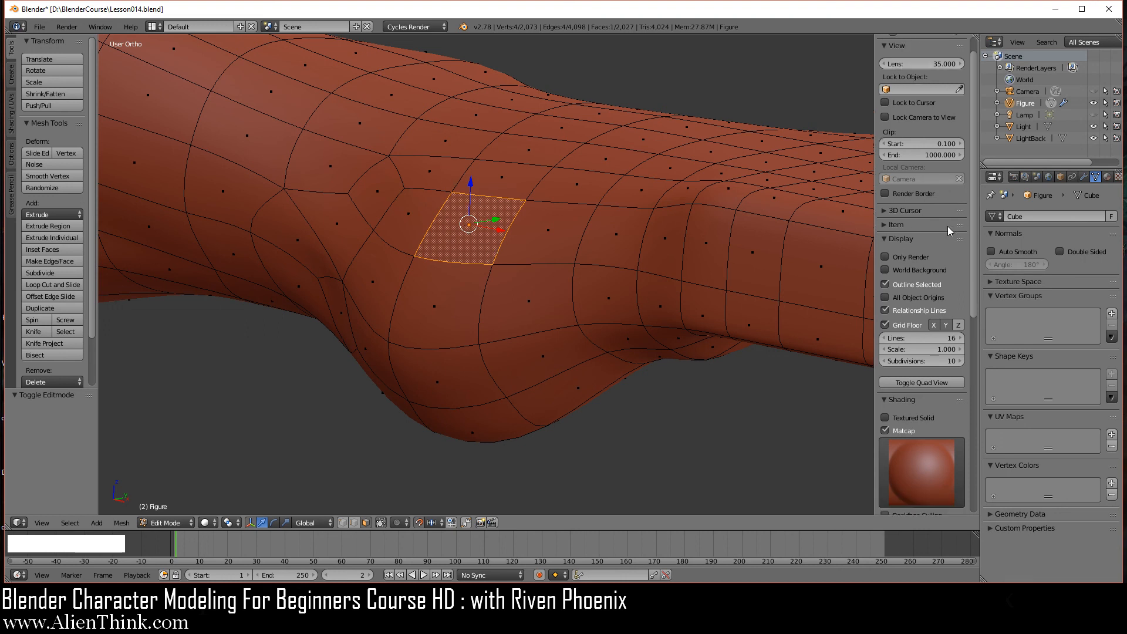
scroll(944, 236, "down", 10)
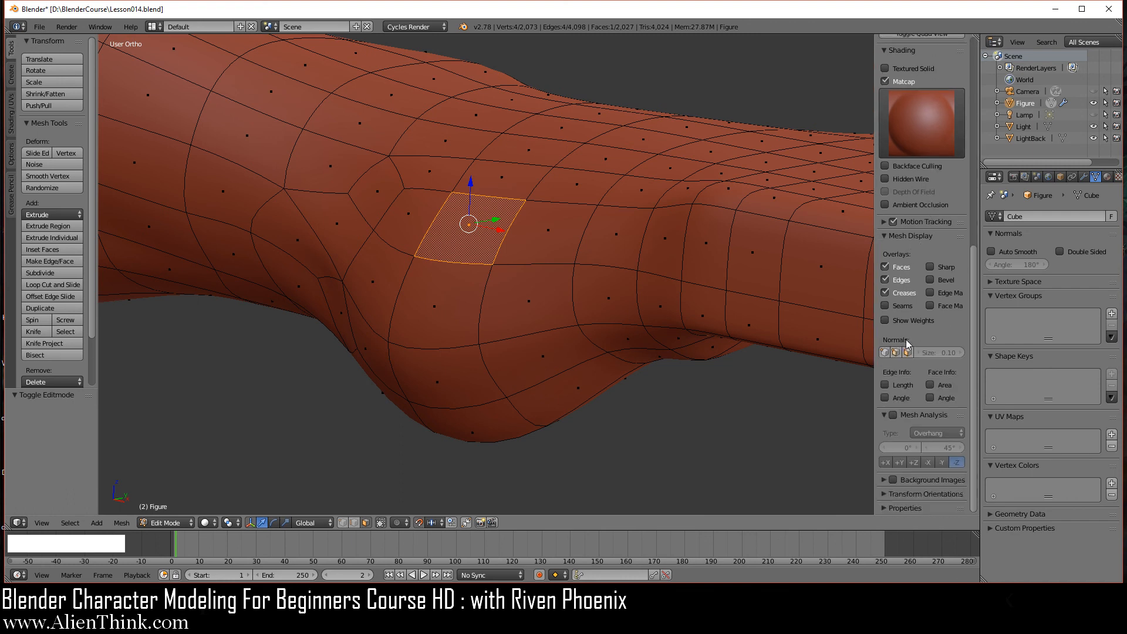
left_click(907, 352)
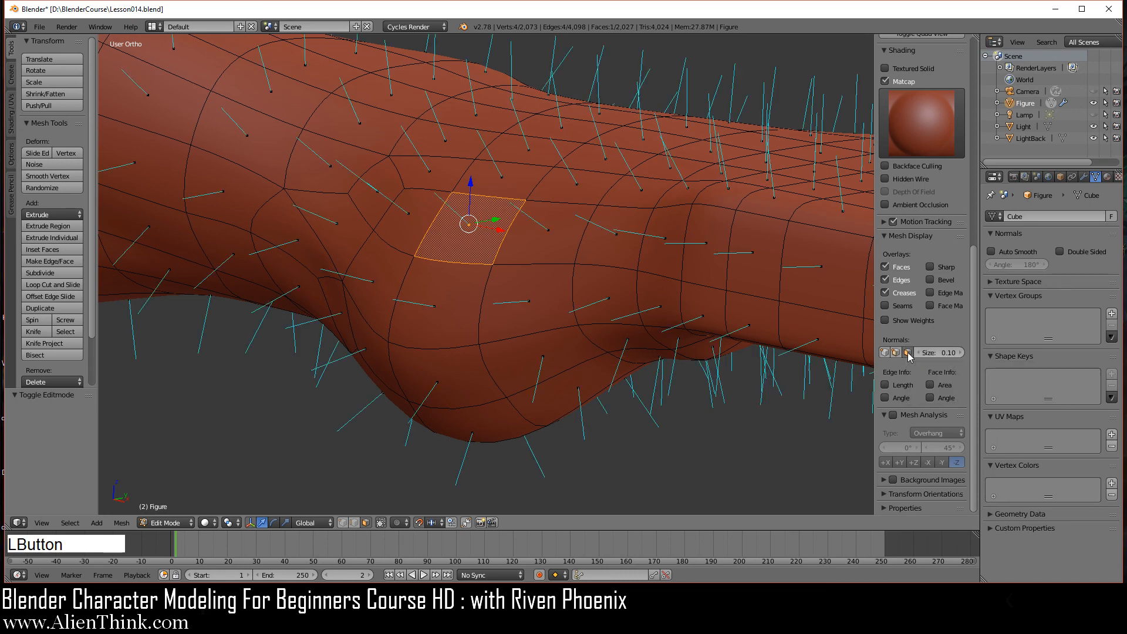
Select faces one by one around the thumb base and palm edge to inspect the normal lines at their centres
scroll(524, 230, "down", 3)
scroll(490, 299, "up", 3)
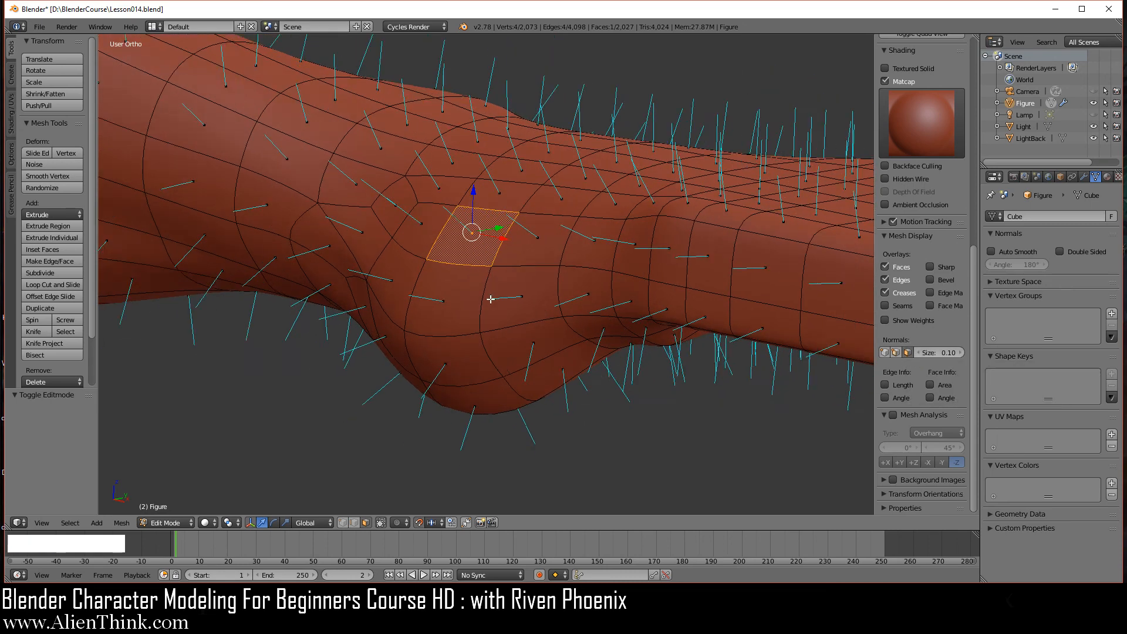
right_click(449, 304)
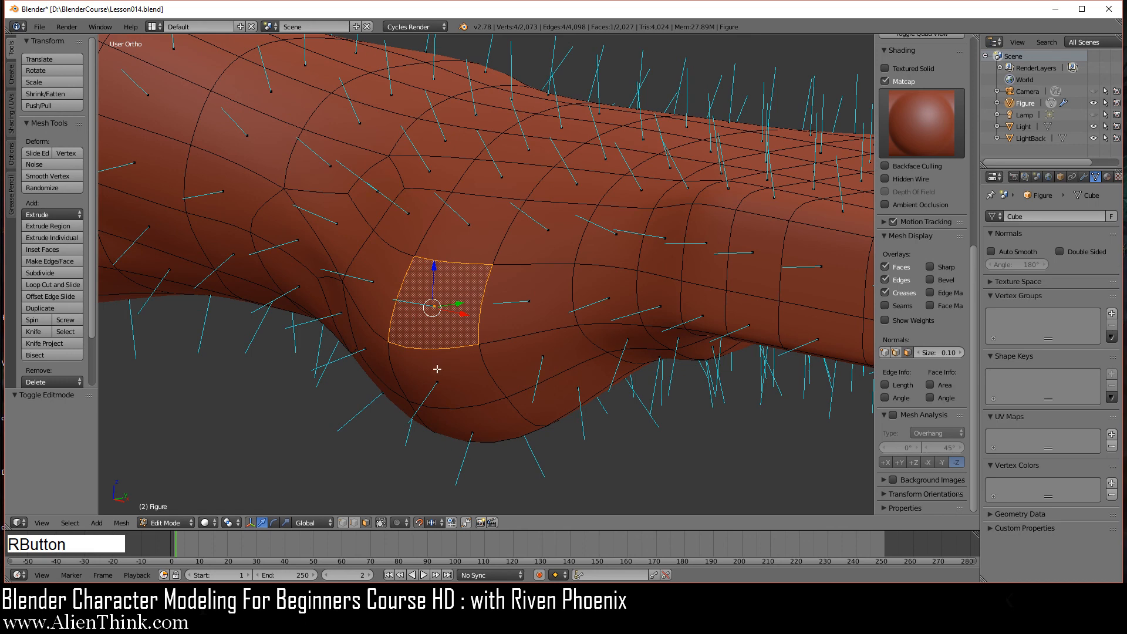
right_click(444, 396)
right_click(462, 416)
right_click(561, 407)
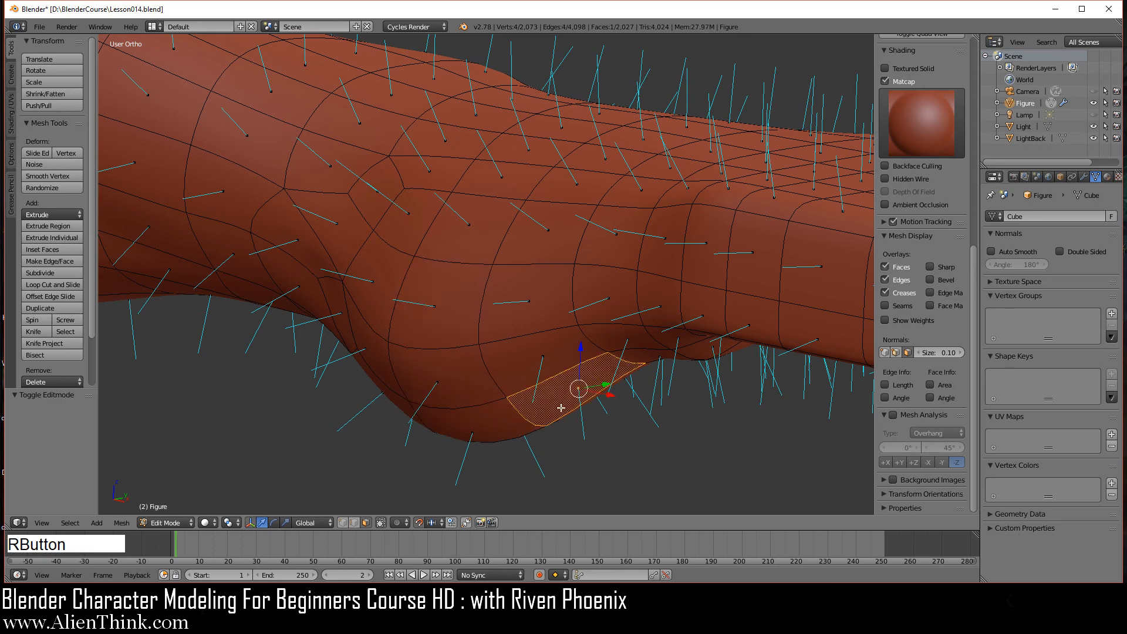
right_click(614, 346)
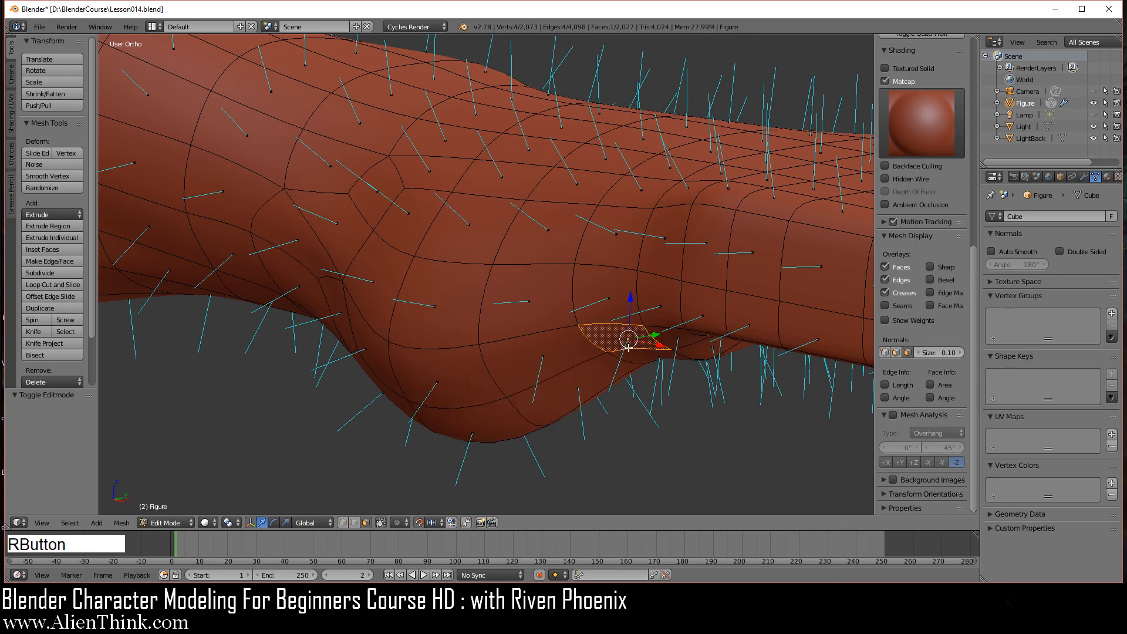
right_click(675, 342)
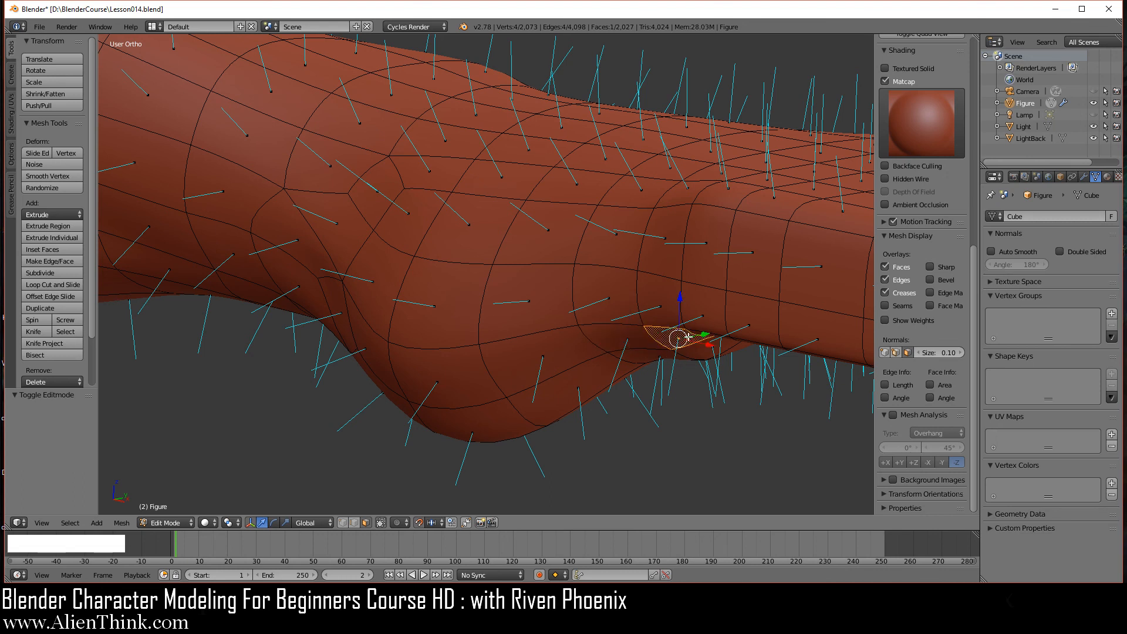
right_click(621, 315)
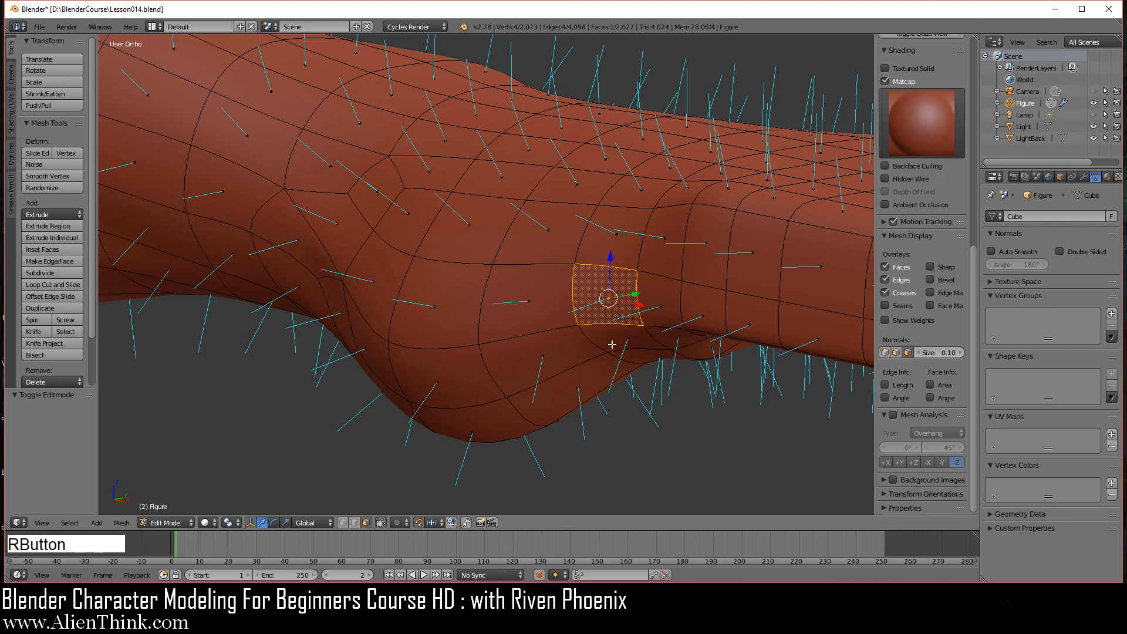
right_click(564, 352)
right_click(524, 318)
right_click(467, 322)
right_click(451, 368)
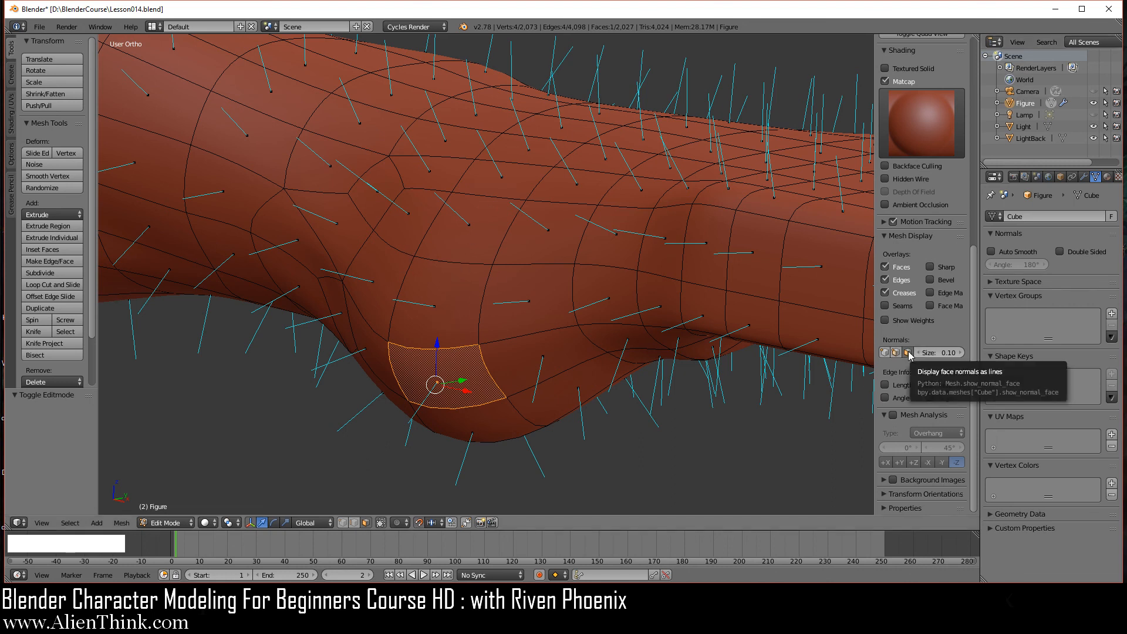
Examine the thumb-base normals up close and select the wrist face directly above the thumb base
scroll(382, 325, "up", 2)
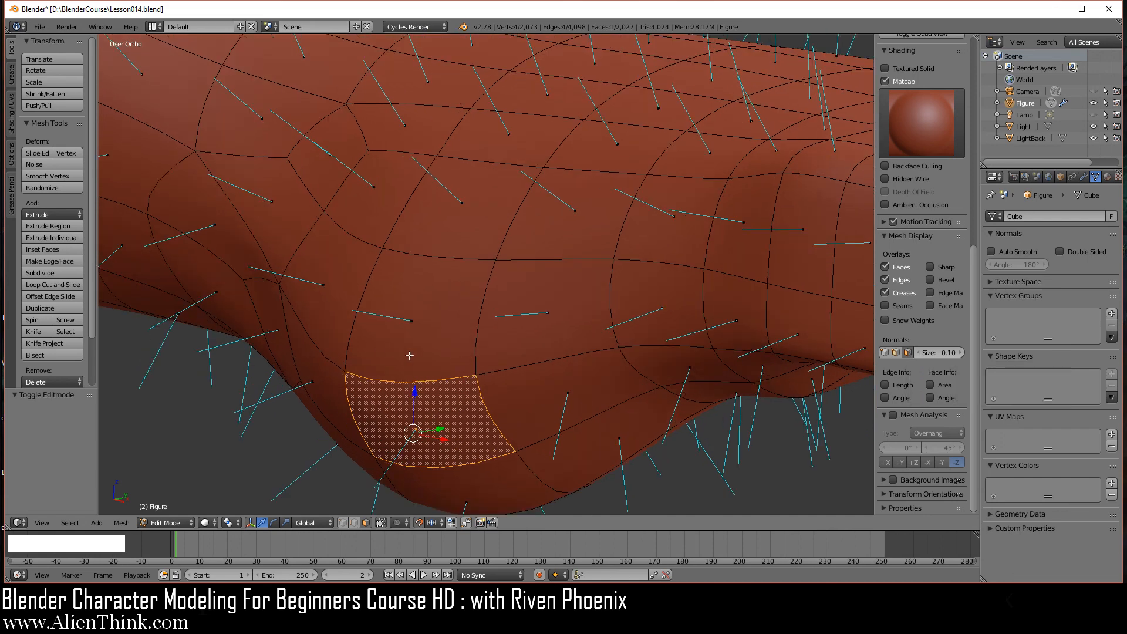
right_click(418, 334)
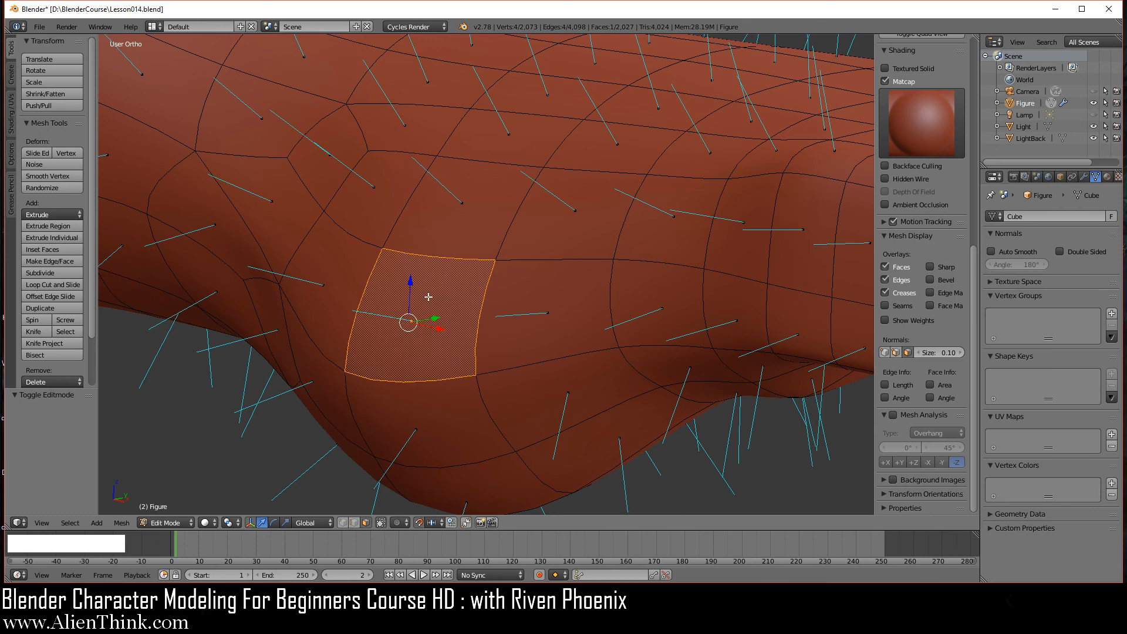
scroll(414, 322, "down", 3)
middle_click_drag(417, 235, 436, 264, "shift")
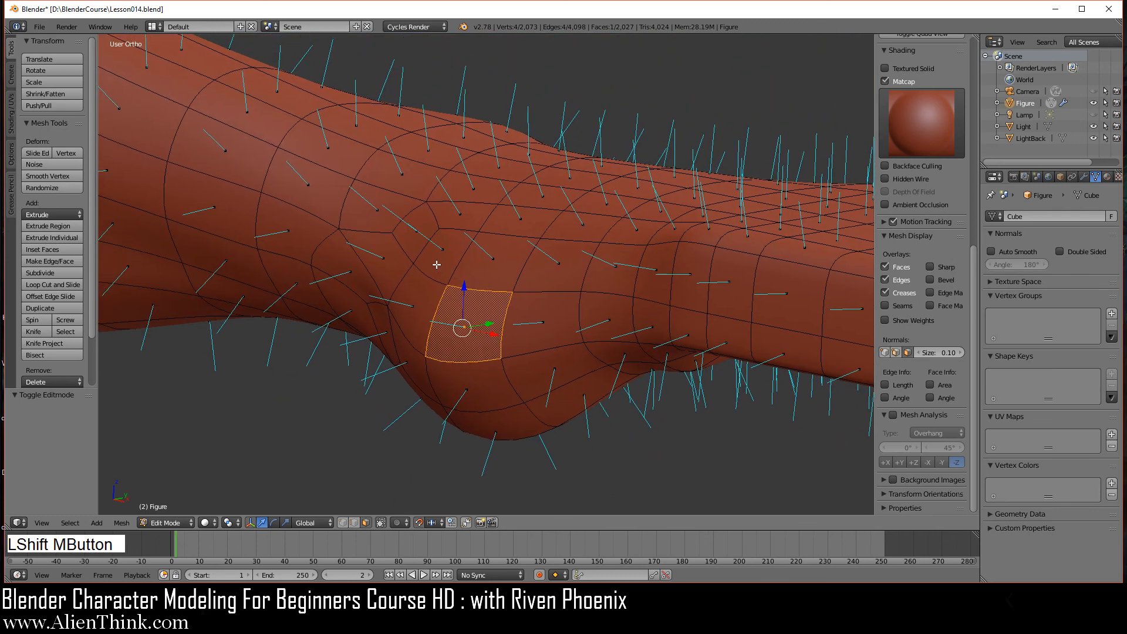
scroll(524, 331, "up", 2)
right_click(511, 252)
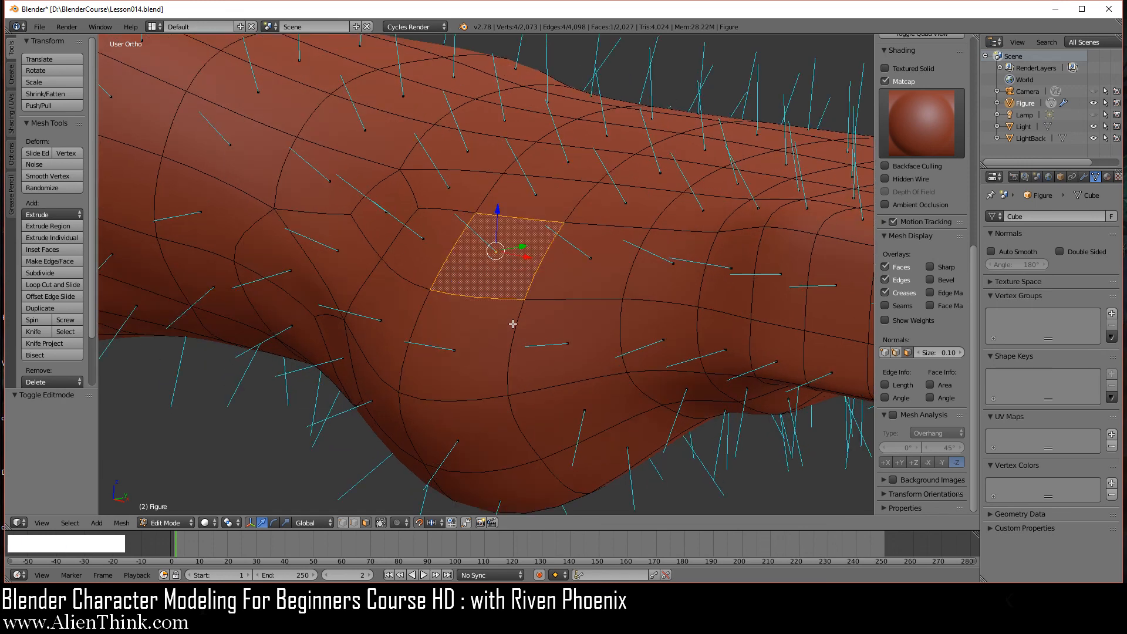
Switch the user view to perspective, centre it on the selected wrist face, and orbit around its normals
key("KP_5")
key("KP_Decimal")
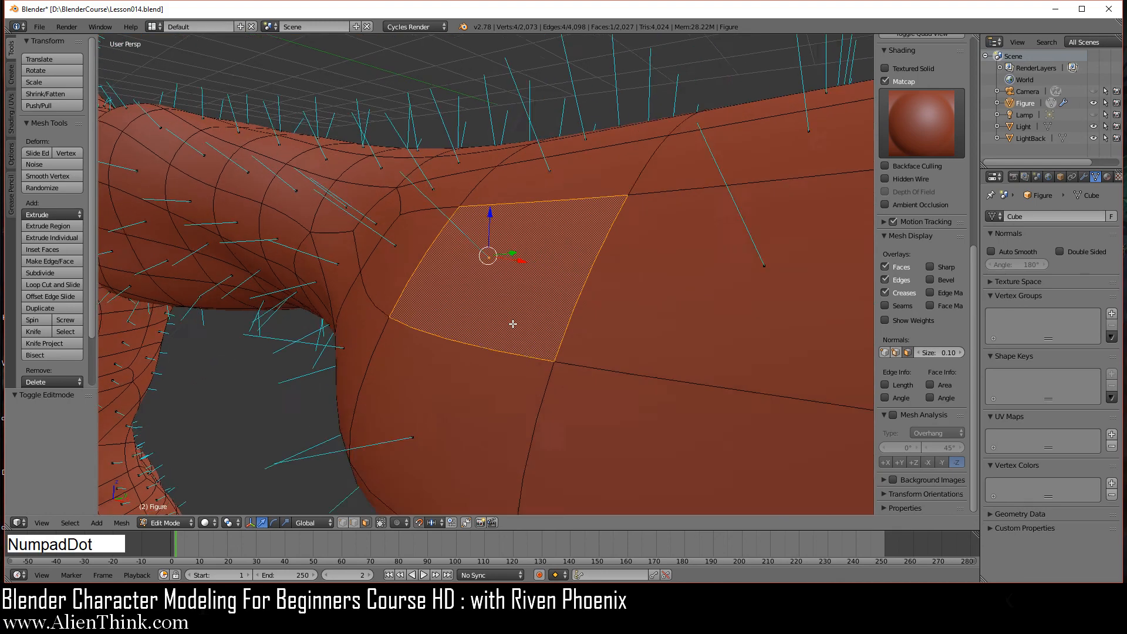
scroll(506, 315, "down", 3)
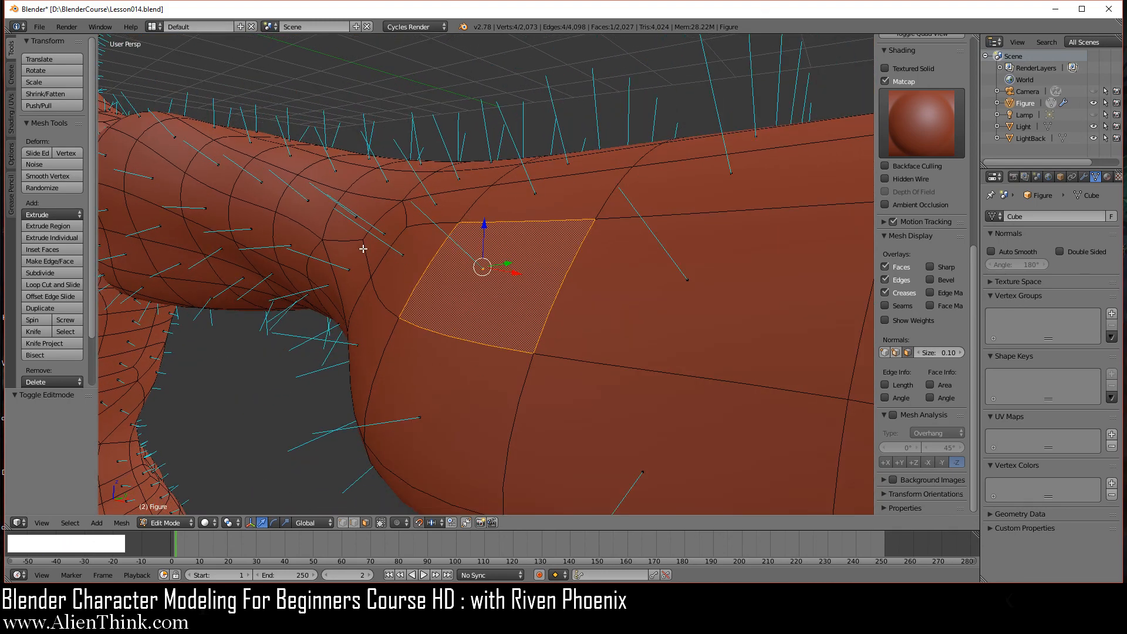
middle_click_drag(496, 334, 487, 264)
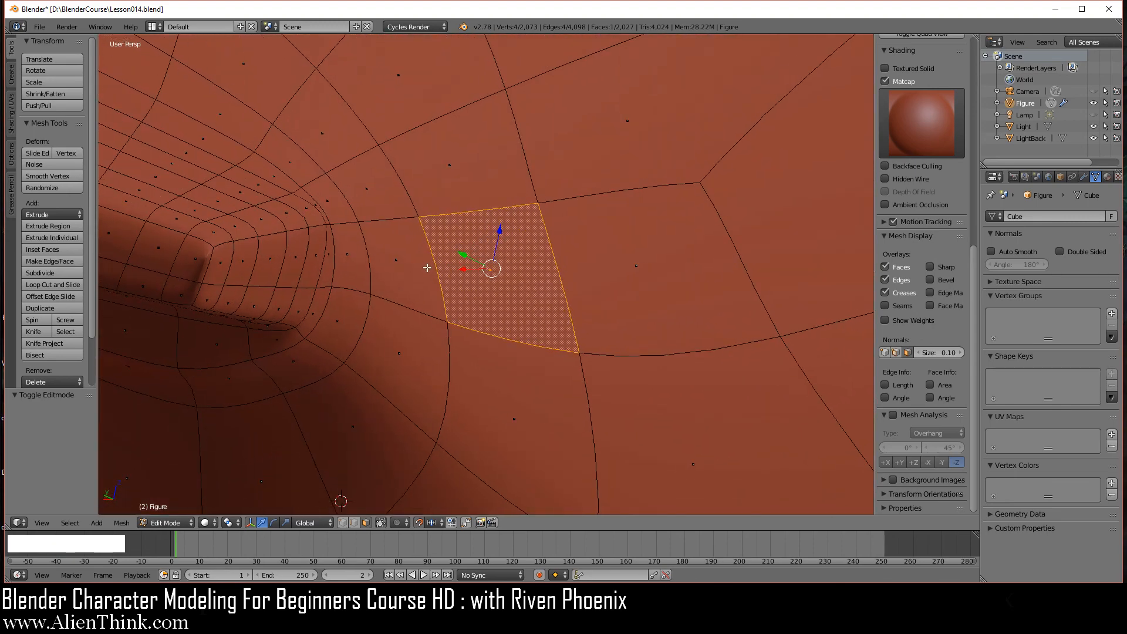
middle_click_drag(371, 250, 448, 289)
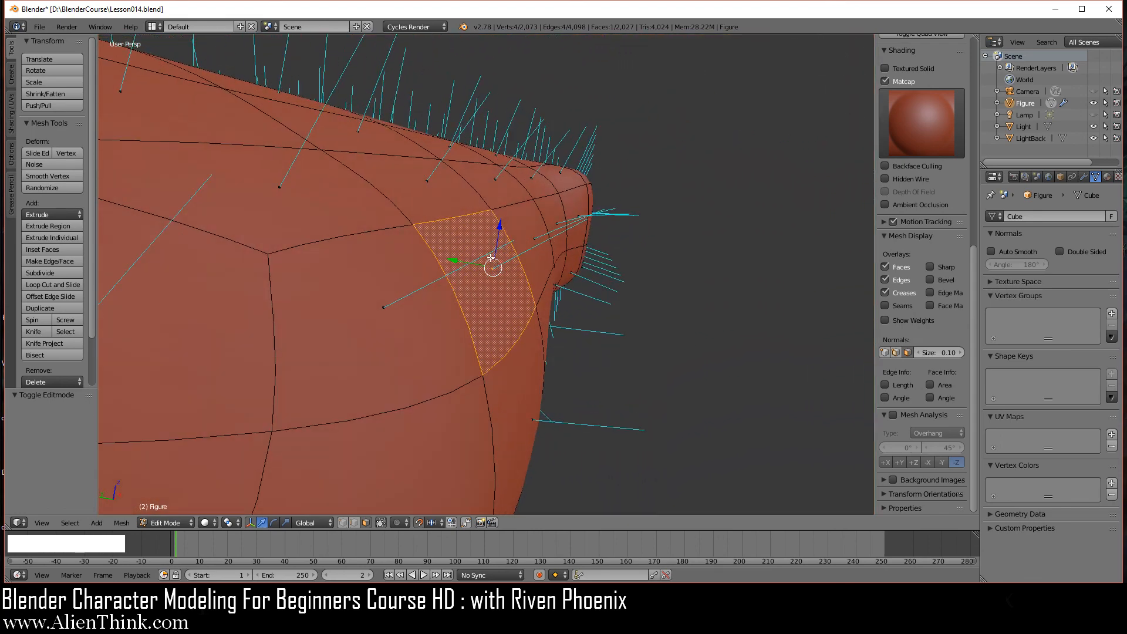
middle_click_drag(492, 261, 510, 263)
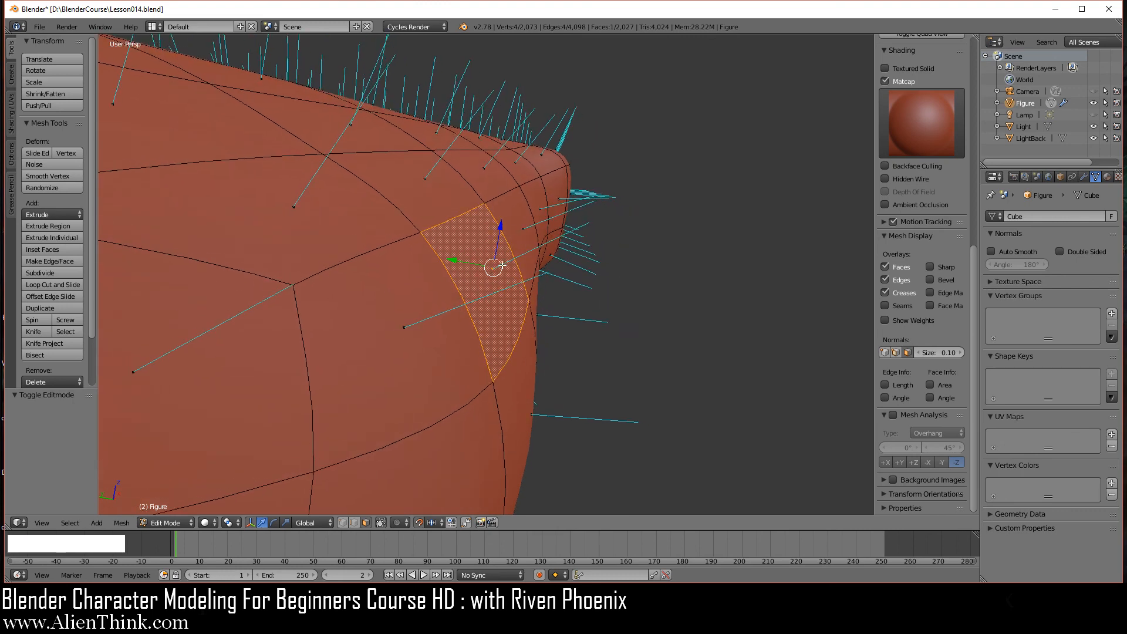
Flip the normals of the selected wrist face above the thumb base and clear the selection
middle_click_drag(454, 312, 520, 274)
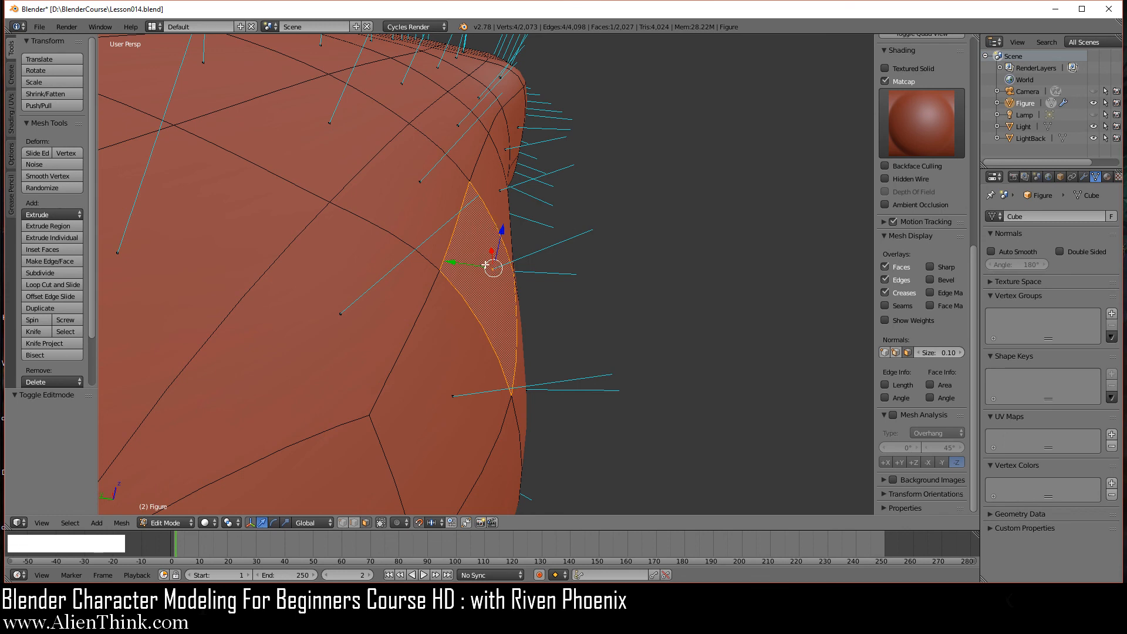
middle_click_drag(522, 338, 480, 206)
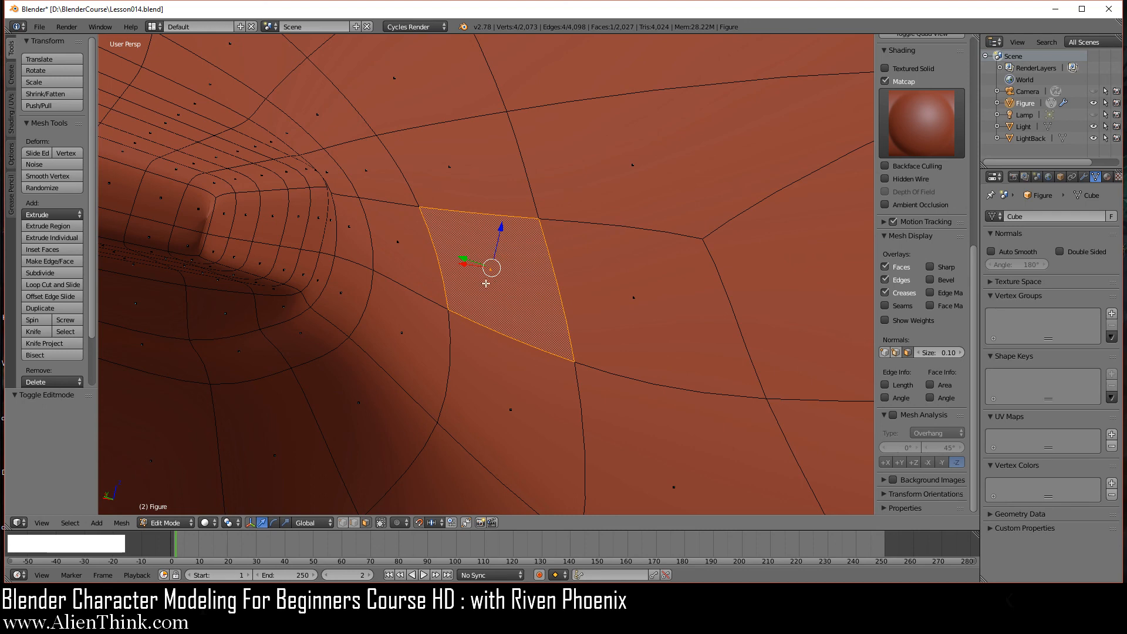
middle_click_drag(490, 270, 405, 292)
key("w")
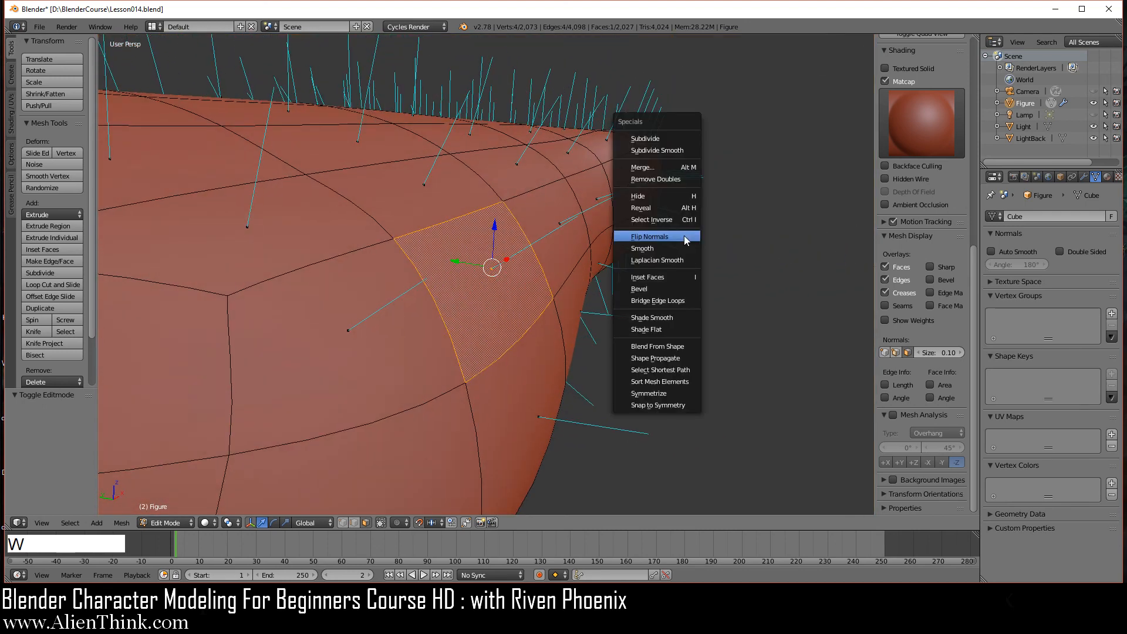
left_click(685, 234)
mouse_move(528, 343)
middle_mouse_down()
mouse_move(345, 328)
mouse_move(531, 278)
mouse_move(544, 205)
mouse_move(516, 327)
mouse_move(493, 334)
middle_mouse_up()
key("a")
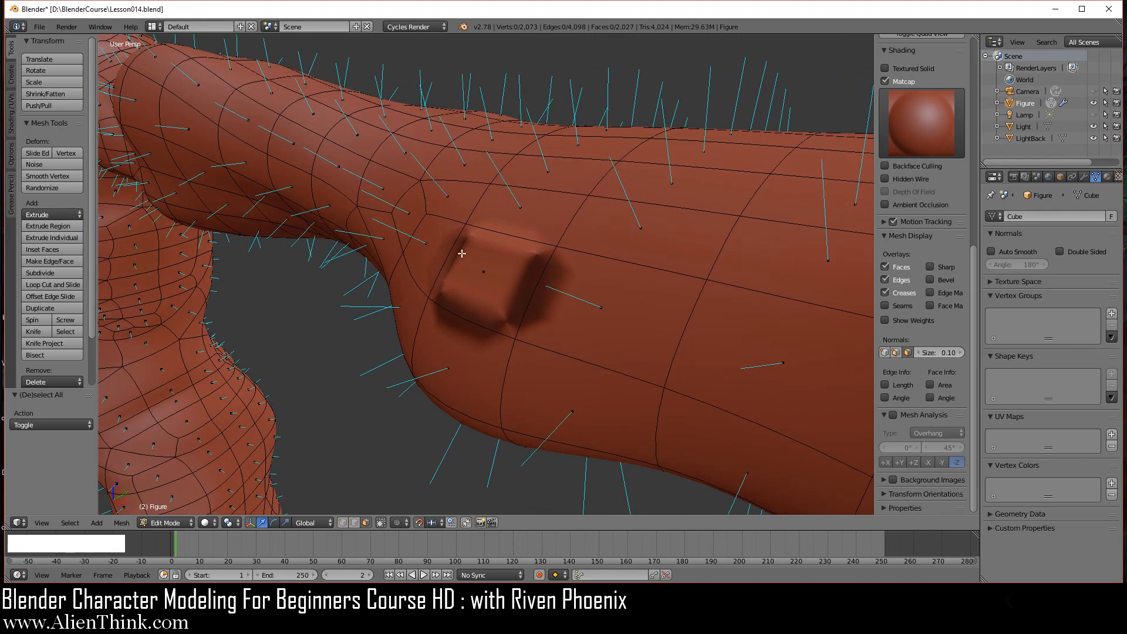
Examine the flipped wrist face from outside and inside the arm, briefly selecting it to compare its shading
middle_click_drag(462, 254, 480, 322)
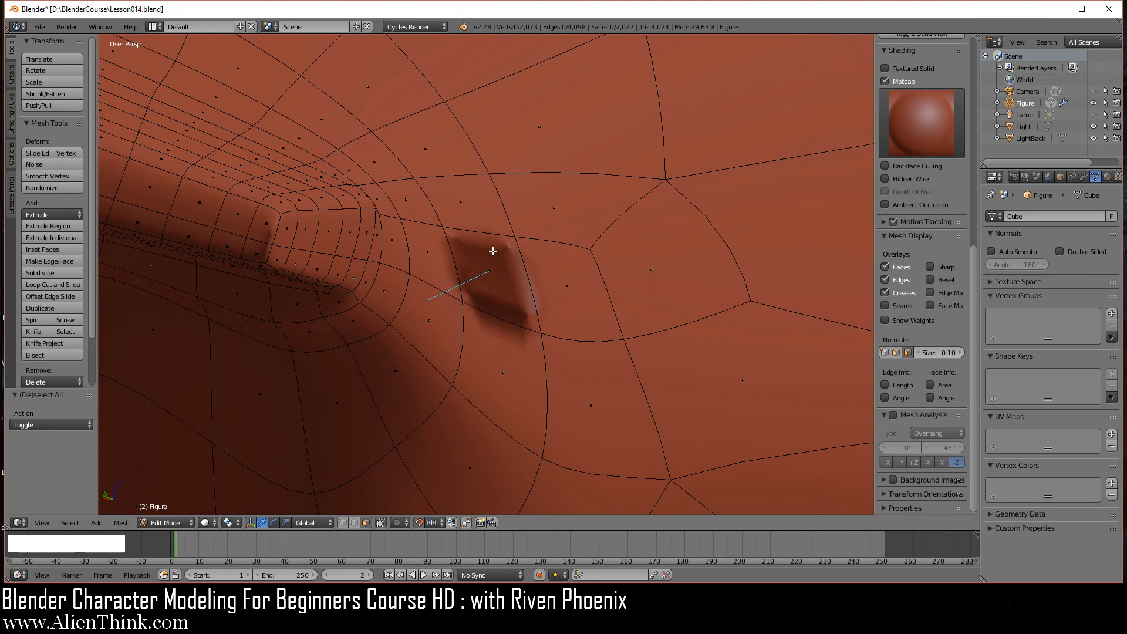
right_click(478, 304)
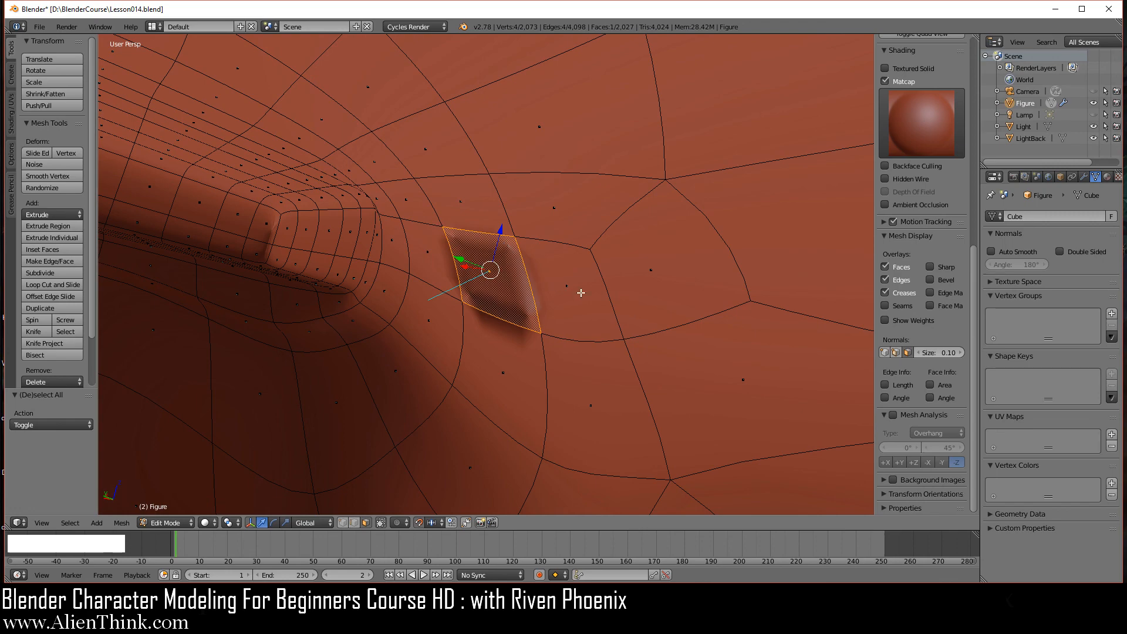
middle_click_drag(581, 292, 506, 300)
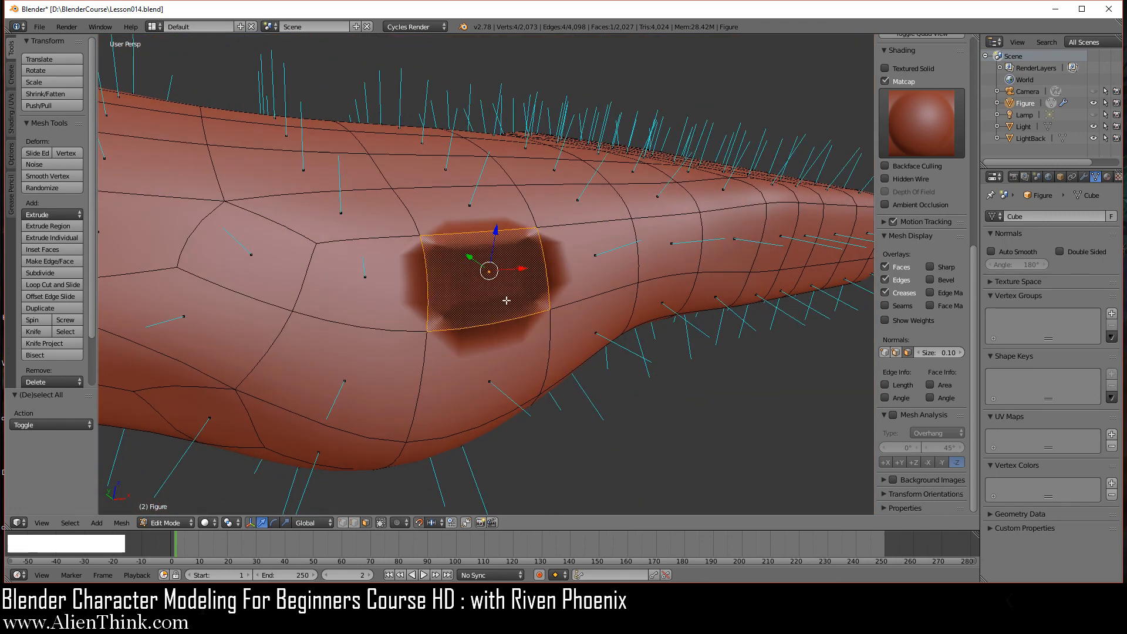
key("a")
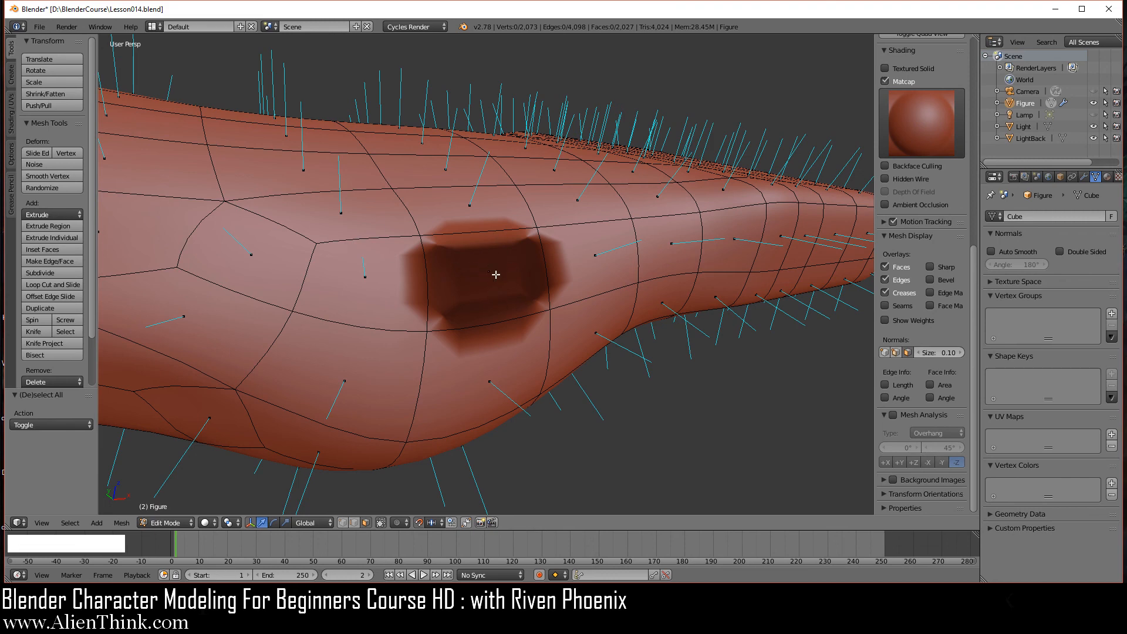
Enable Backface Culling in the viewport shading settings while viewing the flipped wrist face
scroll(508, 295, "down", 3)
scroll(523, 296, "up", 2)
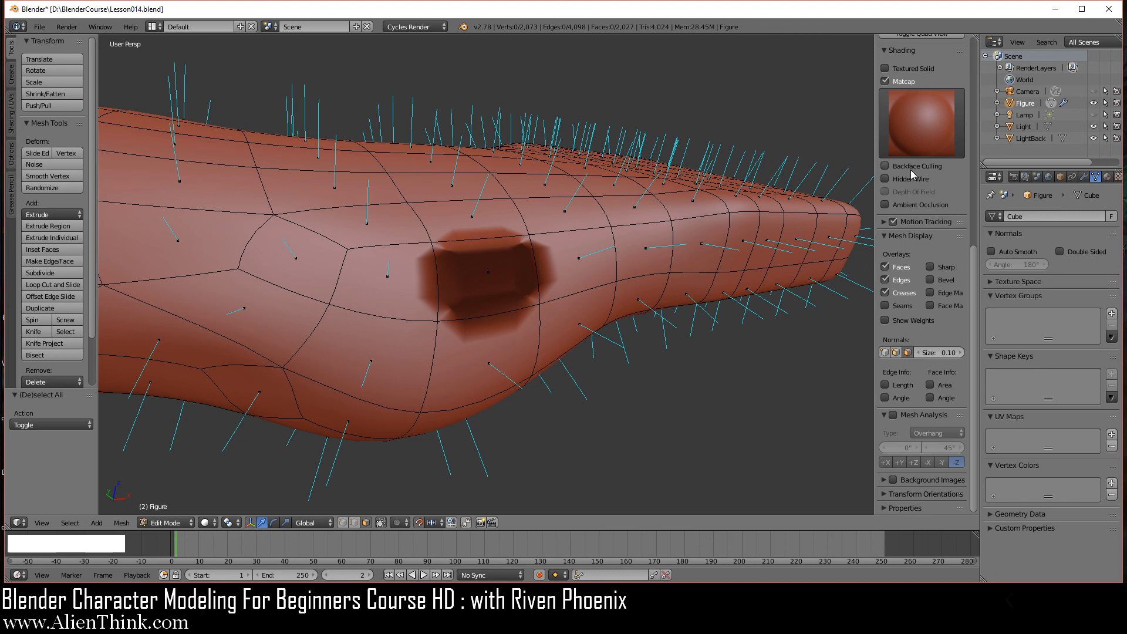
scroll(910, 170, "up", 3)
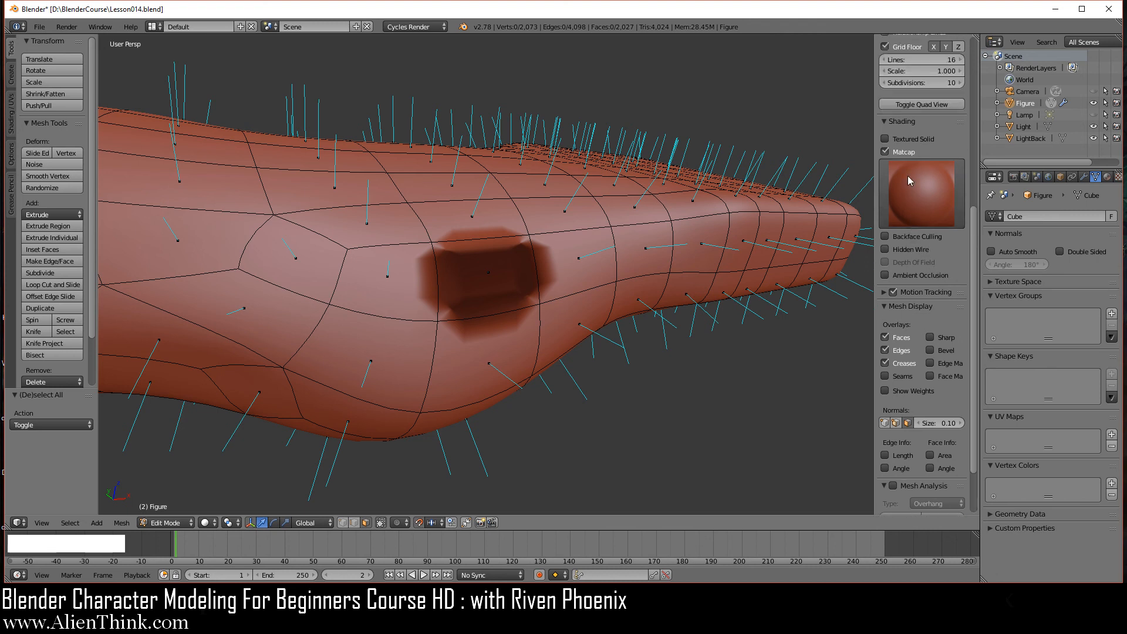
left_click(905, 238)
scroll(585, 305, "up", 4)
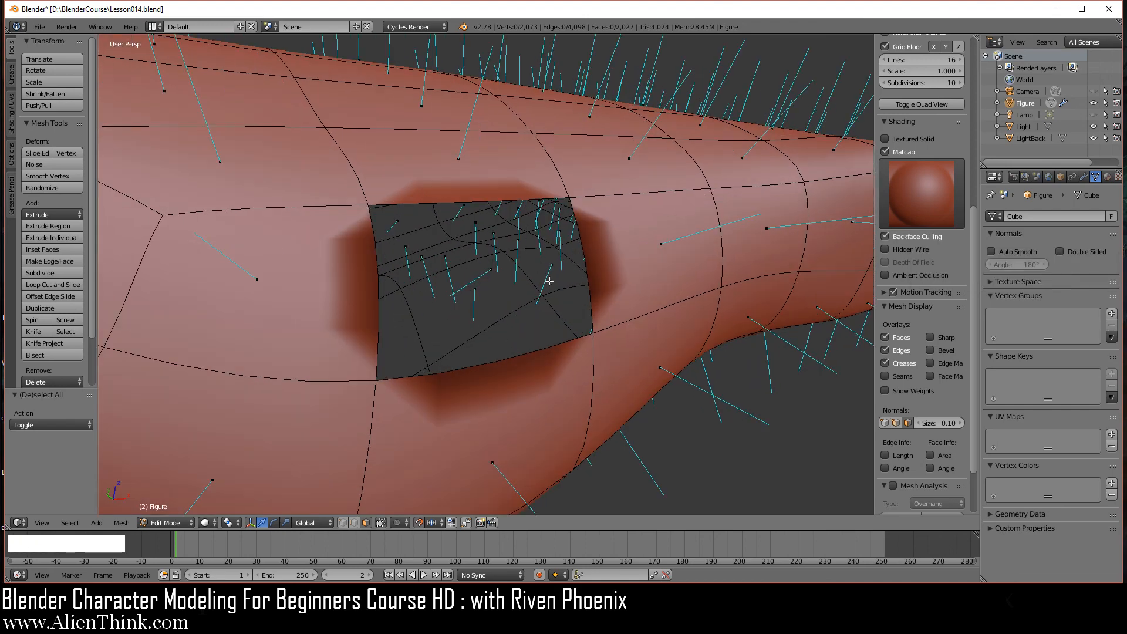
Examine the culled mesh around the flipped wrist face, both through the opening and from inside the arm
middle_click_drag(548, 279, 515, 281)
scroll(514, 280, "up", 3)
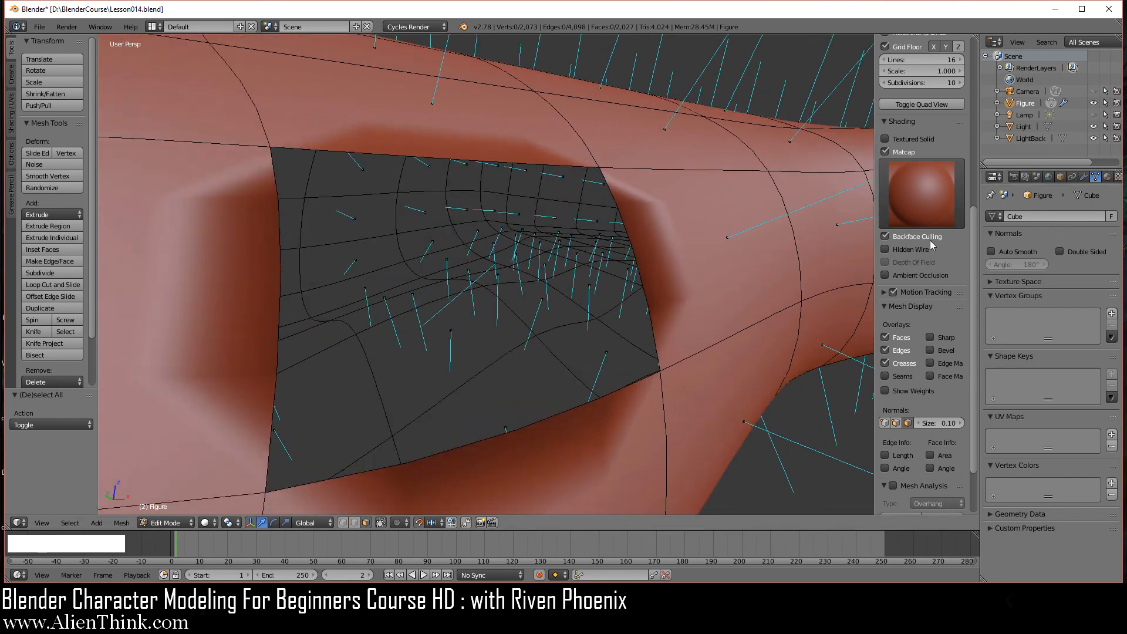
scroll(591, 367, "down", 3)
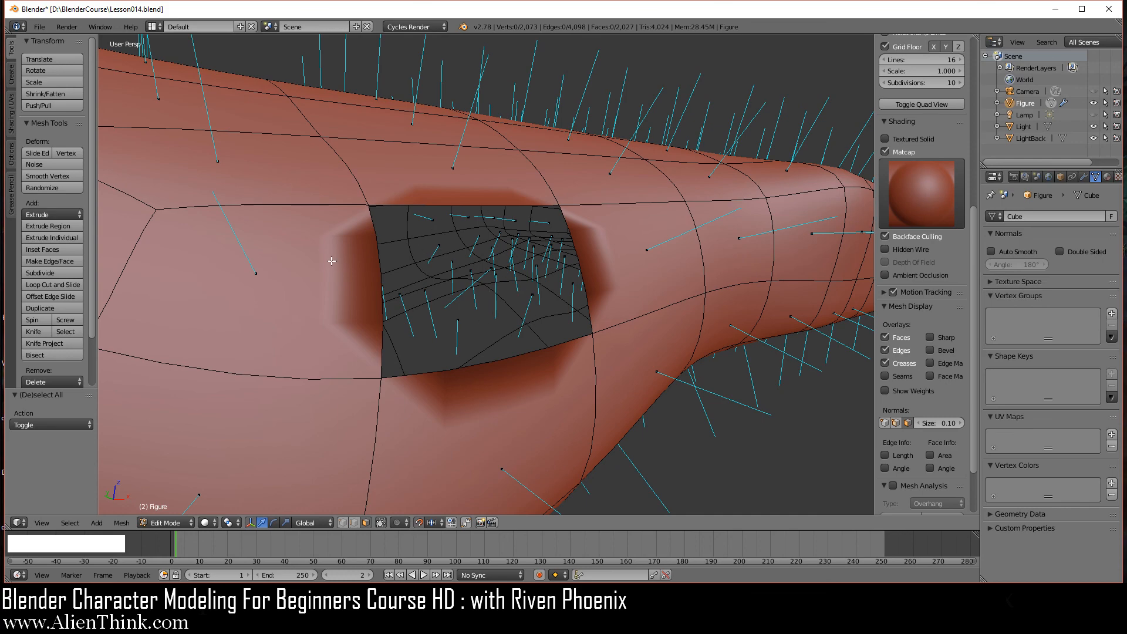
middle_click_drag(331, 261, 541, 259)
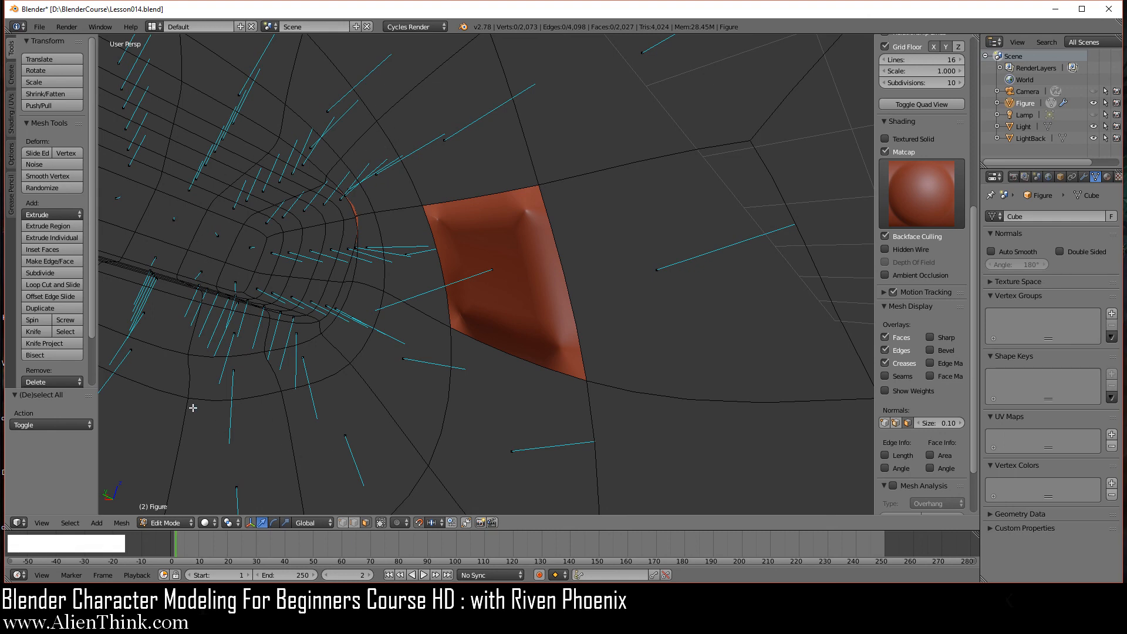
middle_click_drag(303, 251, 464, 305)
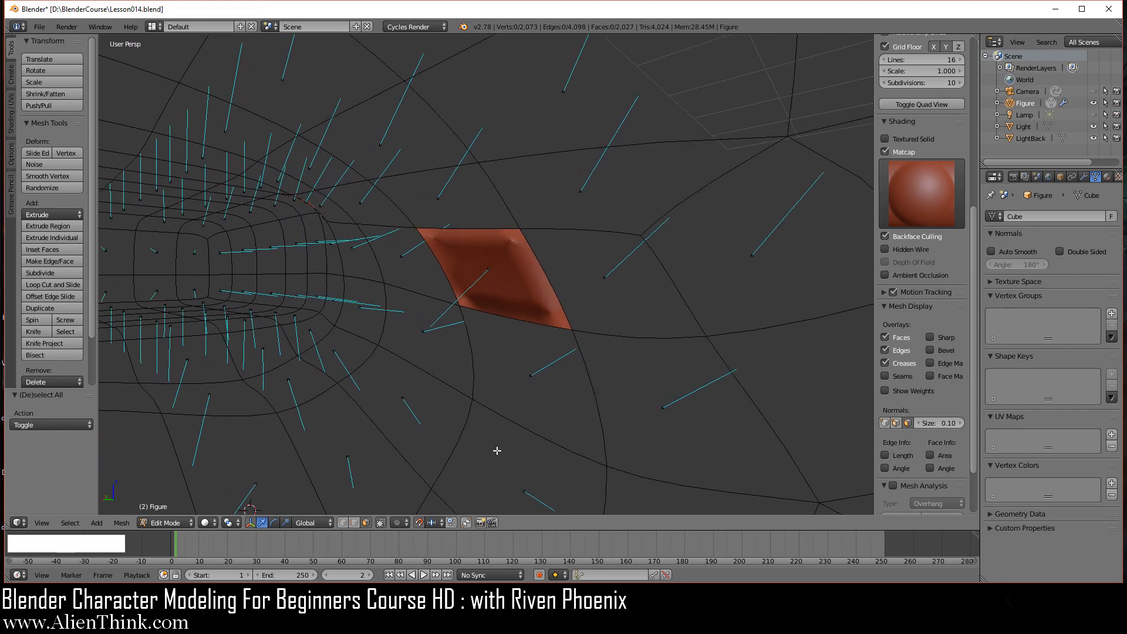
middle_click_drag(499, 378, 621, 251)
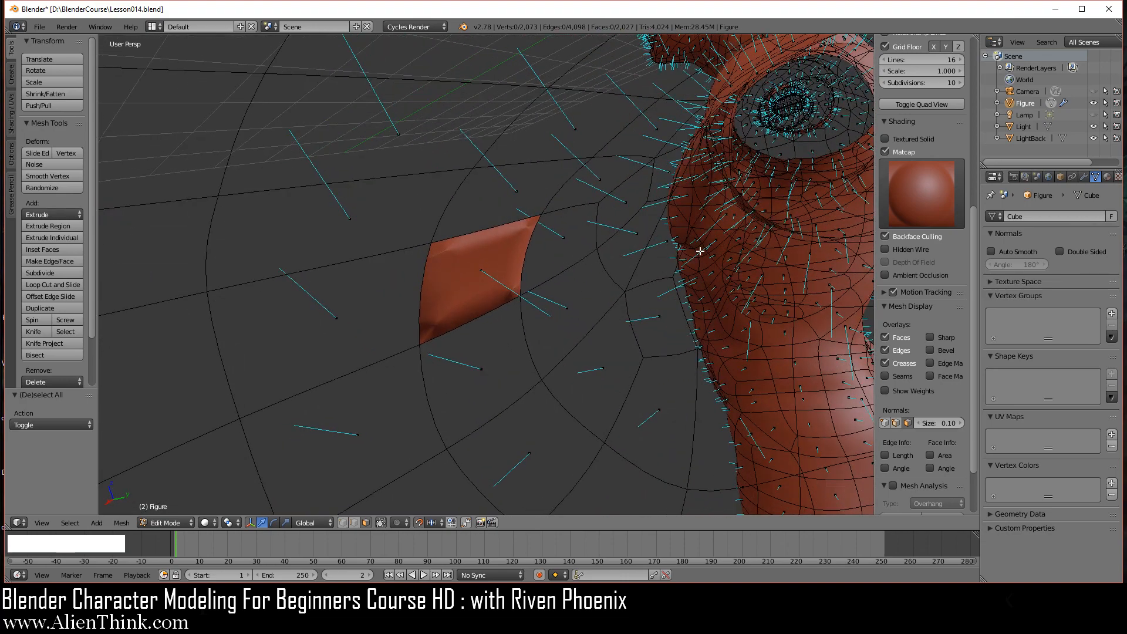
middle_click_drag(766, 331, 591, 408)
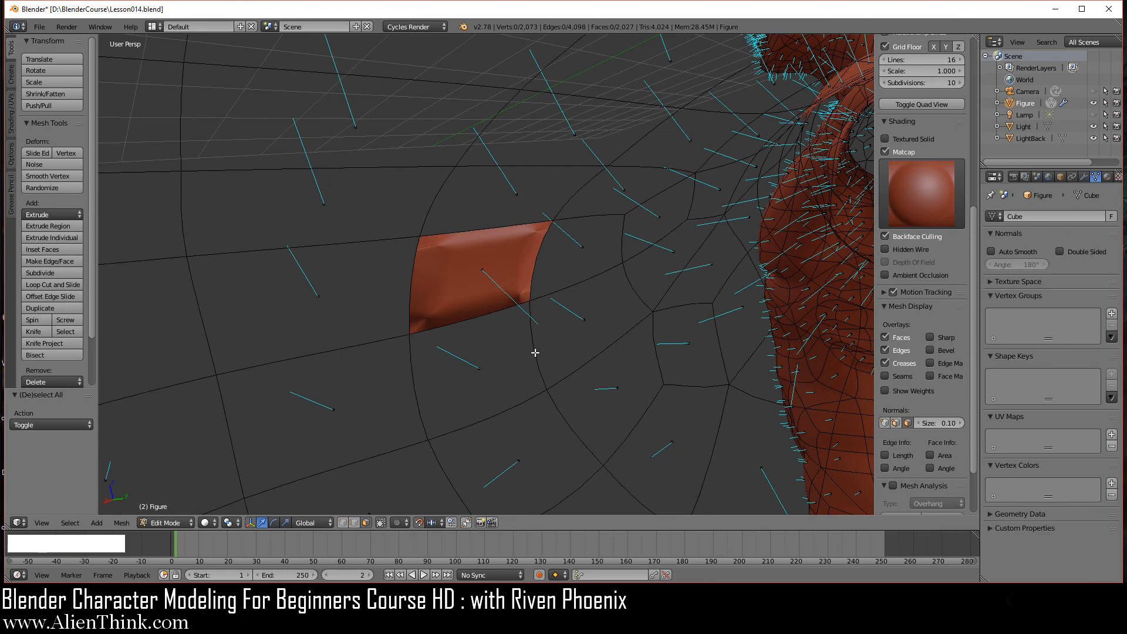
middle_click_drag(533, 352, 558, 353)
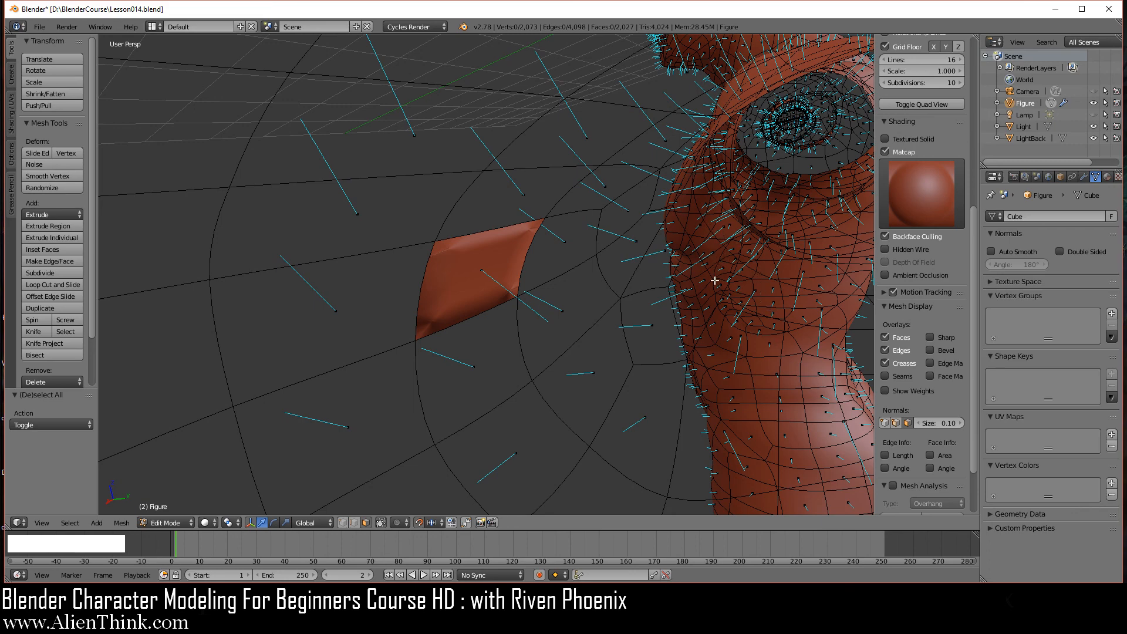
middle_click_drag(262, 300, 471, 339)
scroll(465, 342, "down", 2)
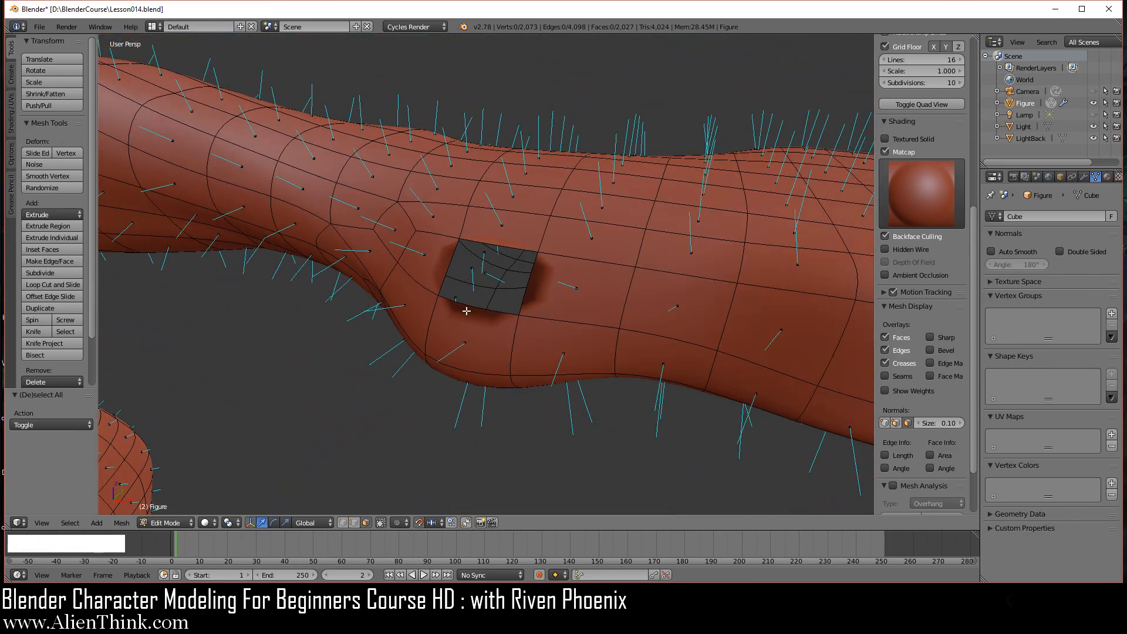
Switch the figure to Object Mode, apply flat shading, and return to Edit Mode
left_click(166, 522)
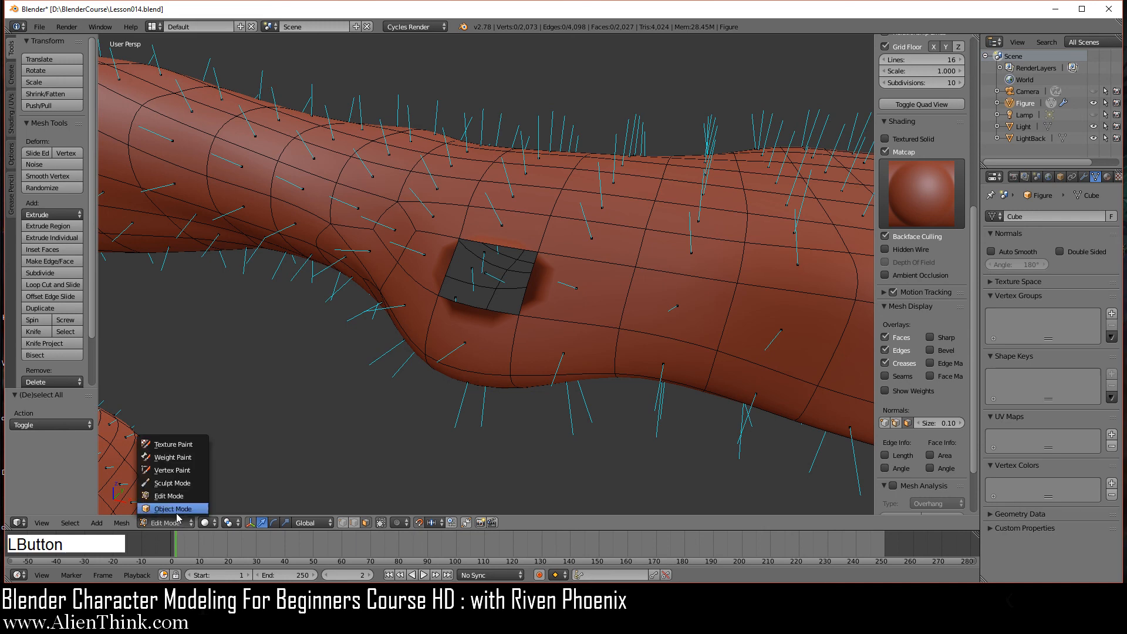
left_click(166, 506)
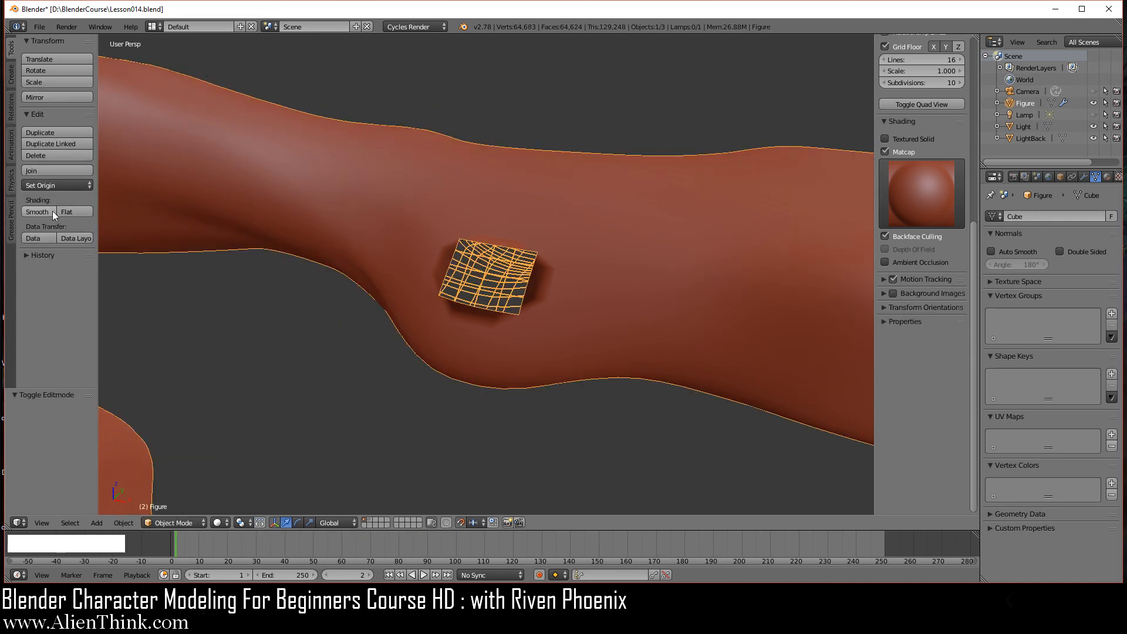
left_click(66, 211)
scroll(471, 343, "up", 2)
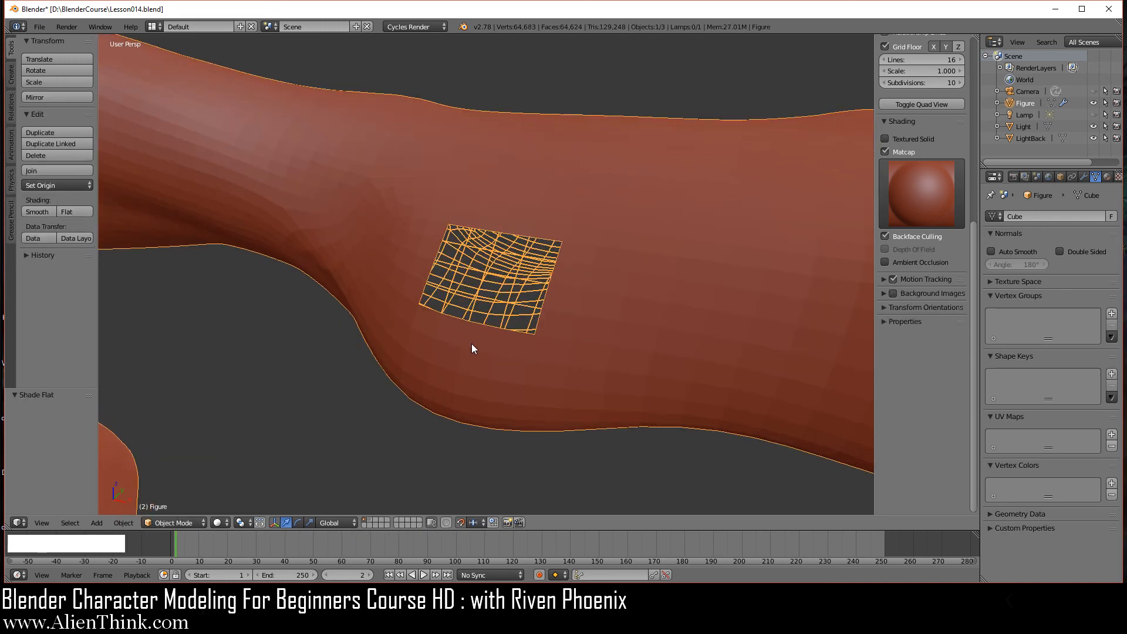
key("Tab")
Disable Backface Culling and examine the flipped wrist face against its flat-shaded neighbours
middle_click_drag(439, 356, 497, 383)
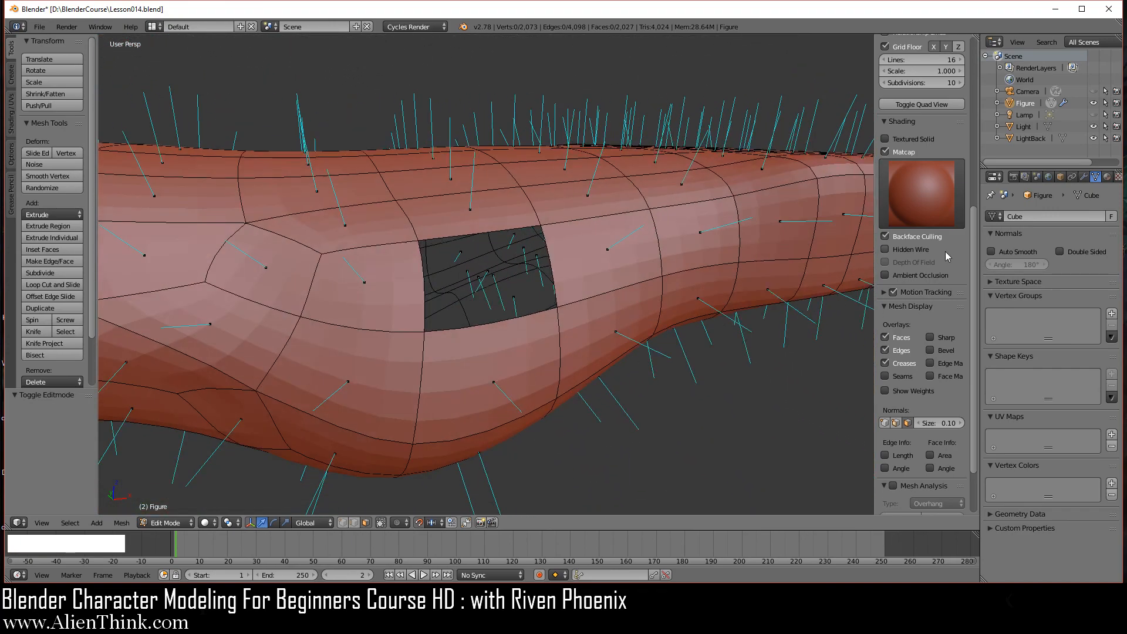
left_click(885, 237)
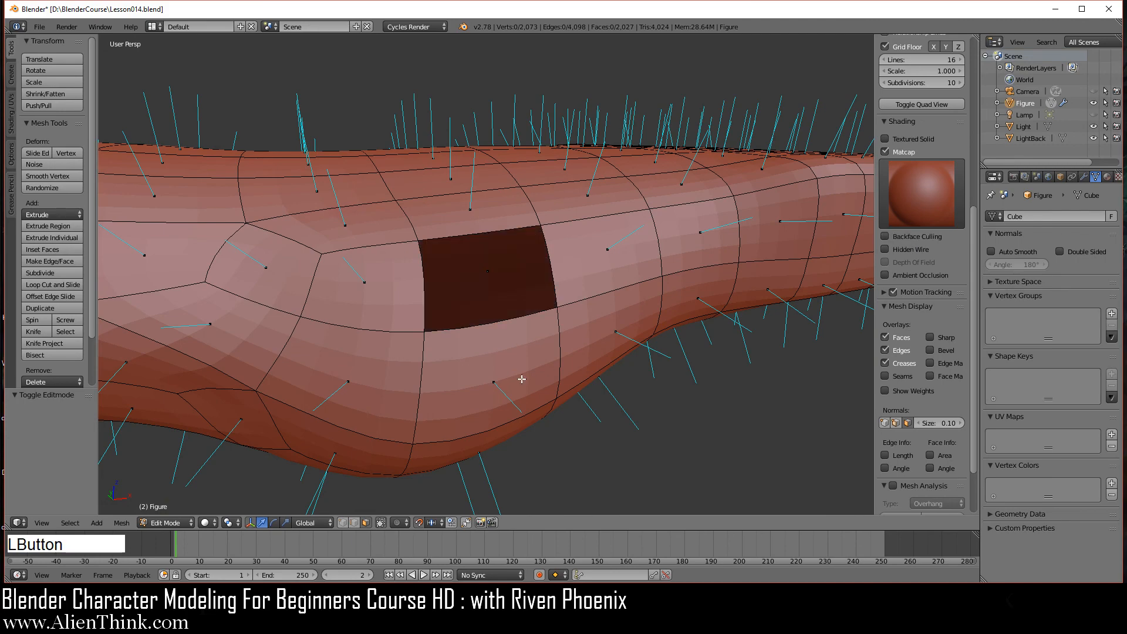
middle_click_drag(521, 379, 420, 404)
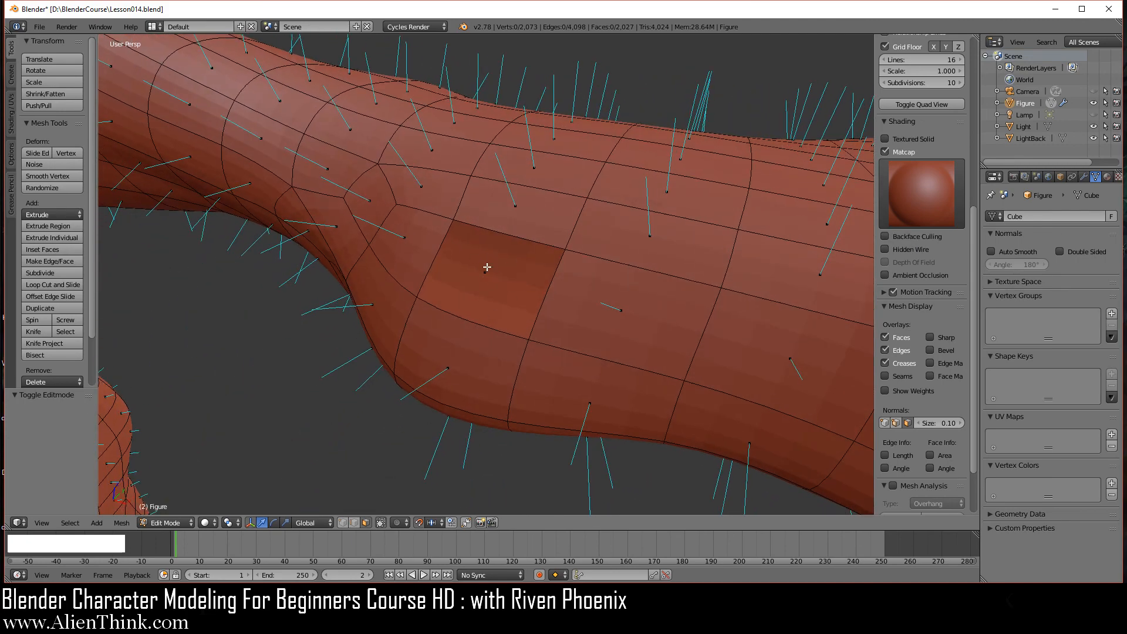
mouse_move(487, 267)
middle_mouse_down()
mouse_move(492, 285)
mouse_move(486, 277)
middle_mouse_up()
middle_click_drag(464, 388, 527, 223)
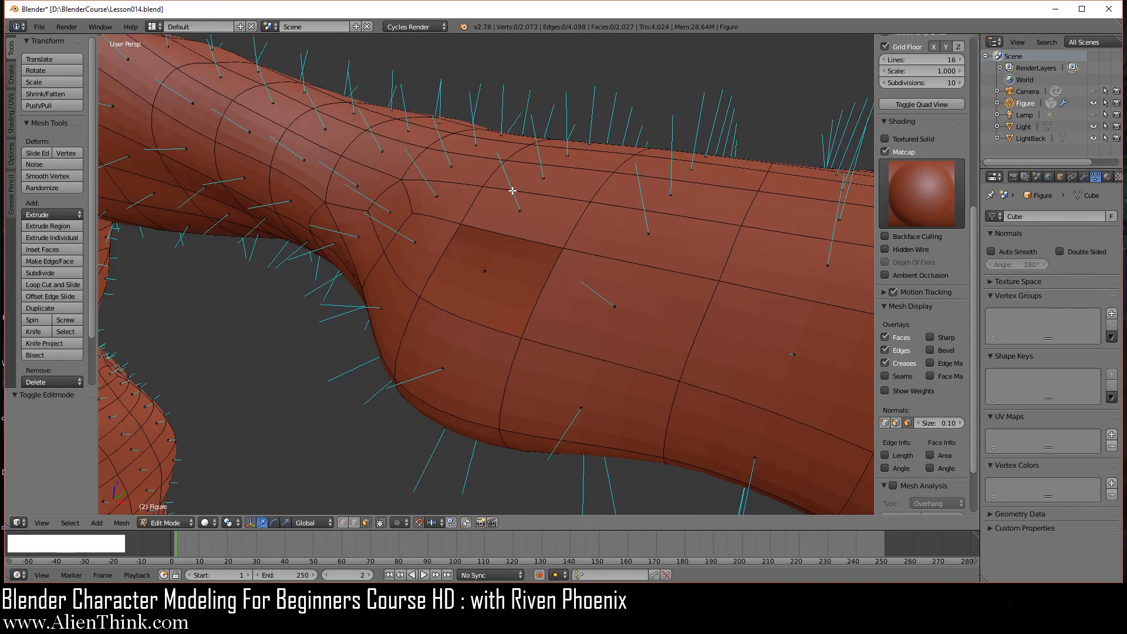
Try a normals display size of 0.01 and set it back to 0.10
mouse_move(939, 423)
left_mouse_down()
mouse_move(966, 423)
mouse_move(930, 424)
left_mouse_up()
left_click(948, 422)
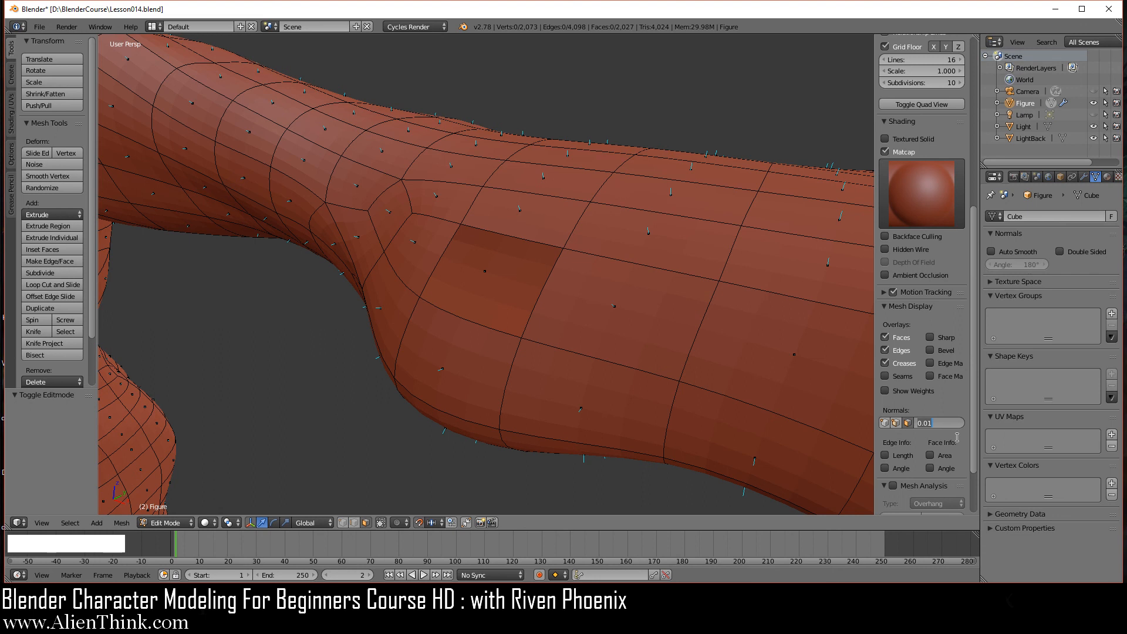
type("0.10")
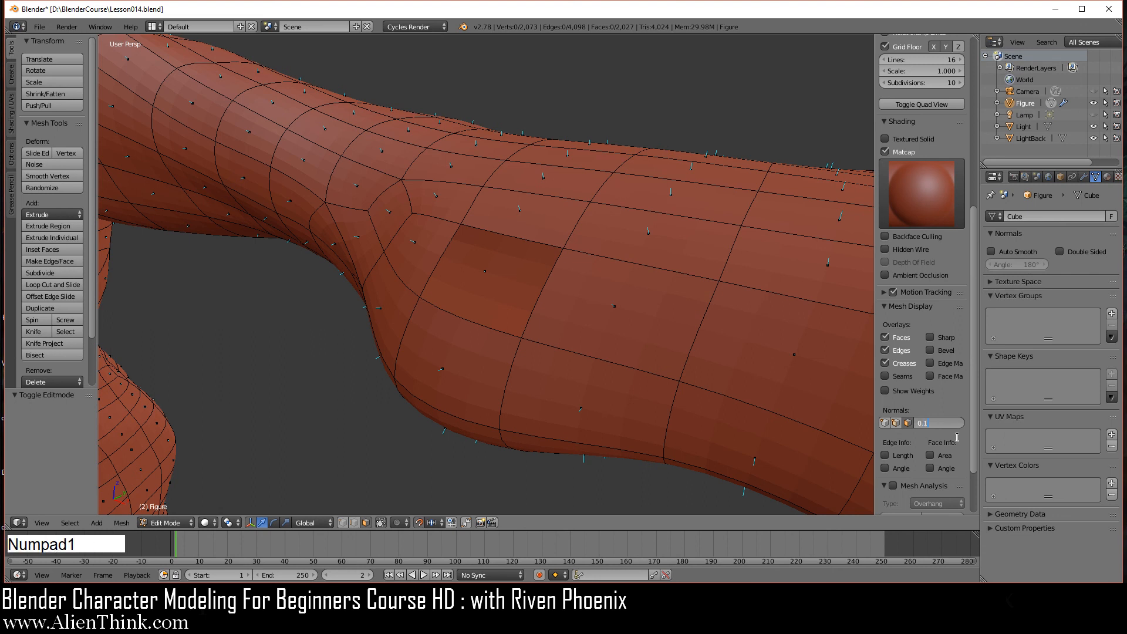
key("Return")
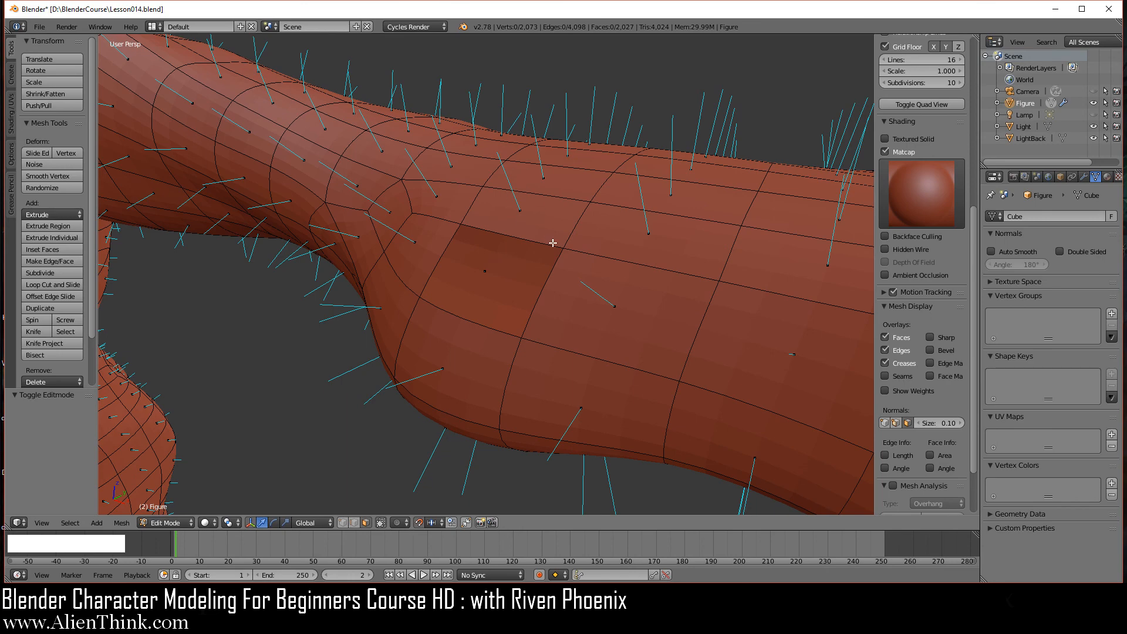
Select the inward-facing wrist face, flip its normals back outward, and clear the selection
middle_click_drag(528, 216, 526, 327)
right_click(498, 276)
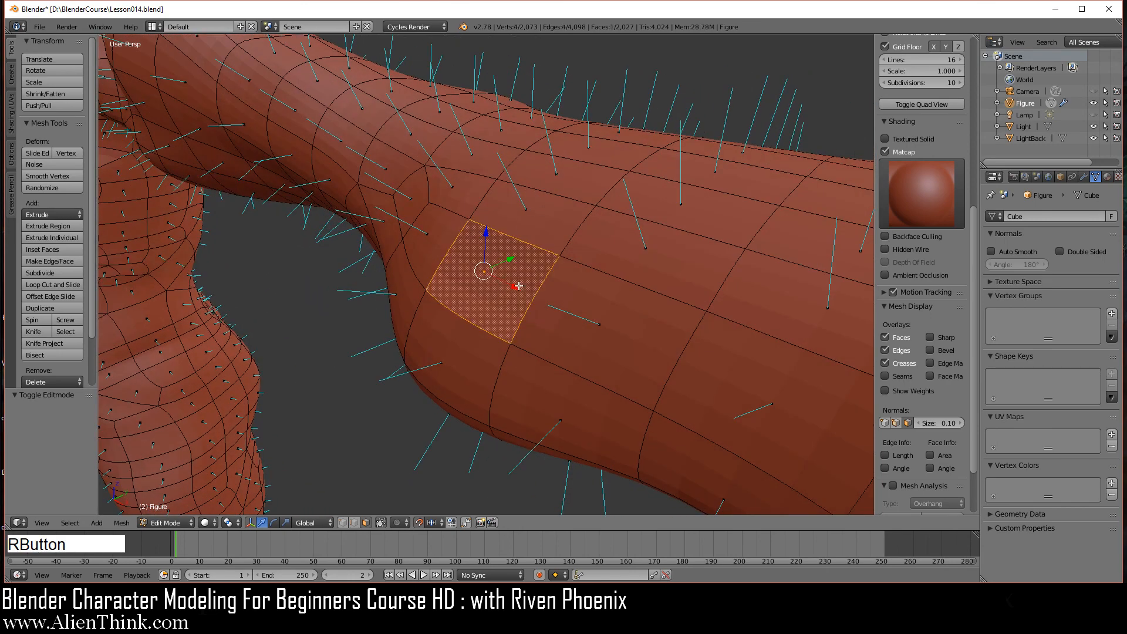
key("w")
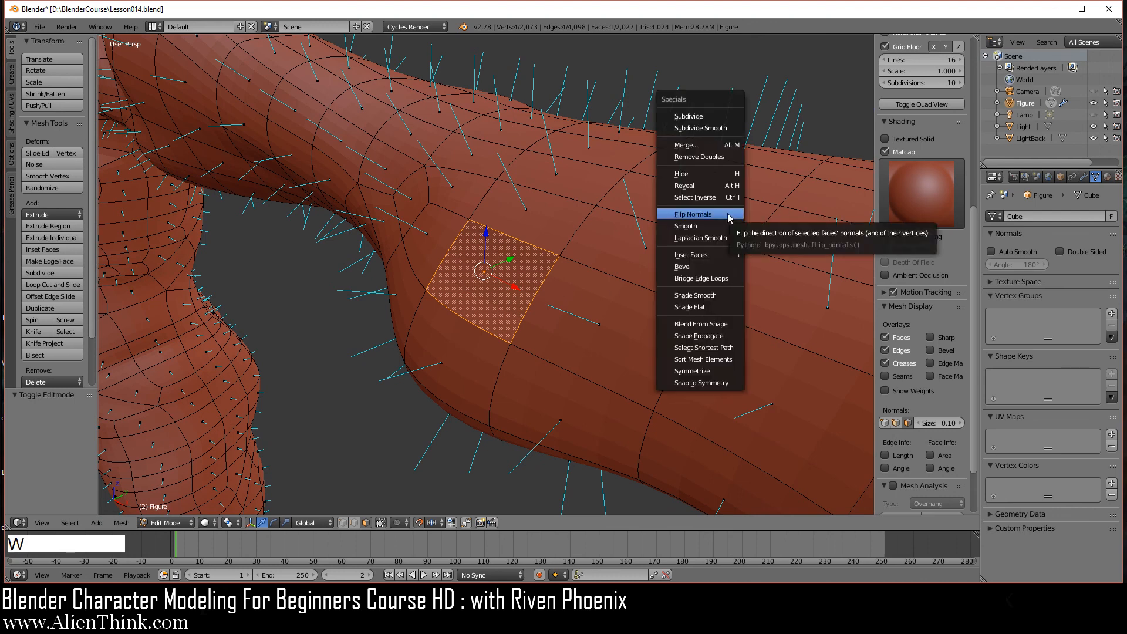
left_click(729, 214)
key("a")
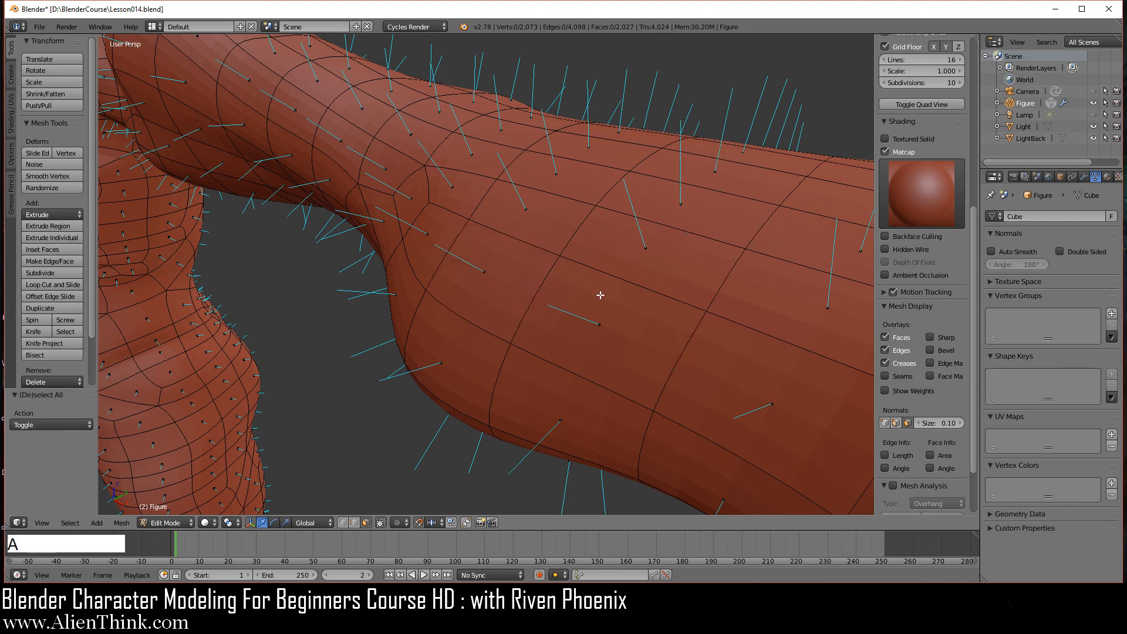
scroll(558, 322, "down", 2)
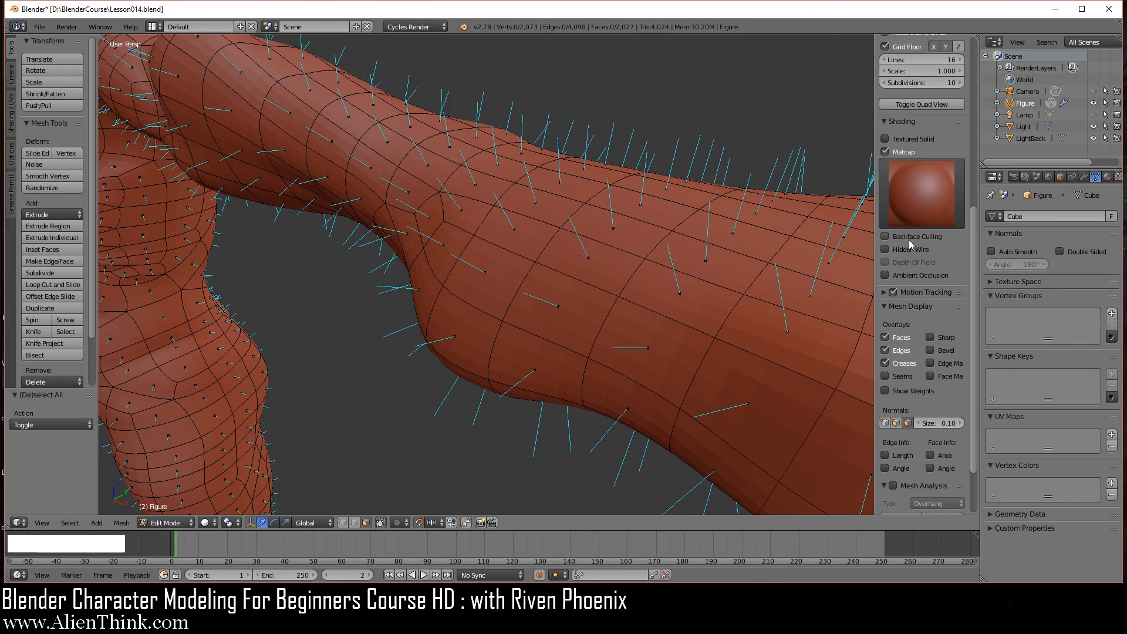
scroll(485, 302, "down", 3)
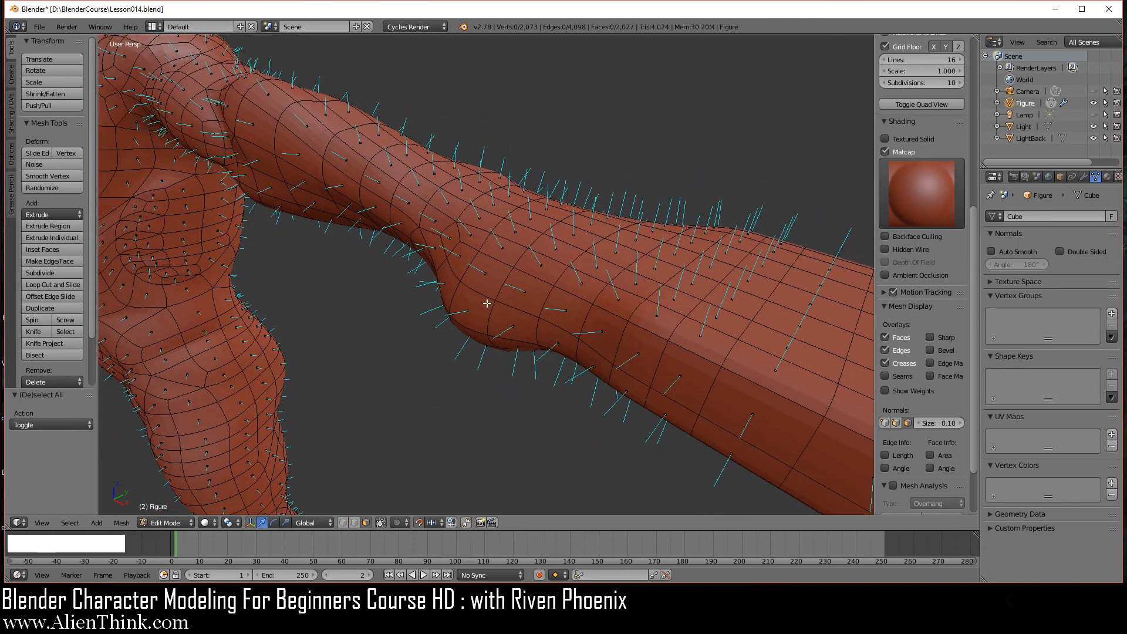
middle_click_drag(405, 248, 442, 254, "shift")
scroll(469, 304, "down", 2)
middle_click_drag(535, 351, 425, 314, "shift")
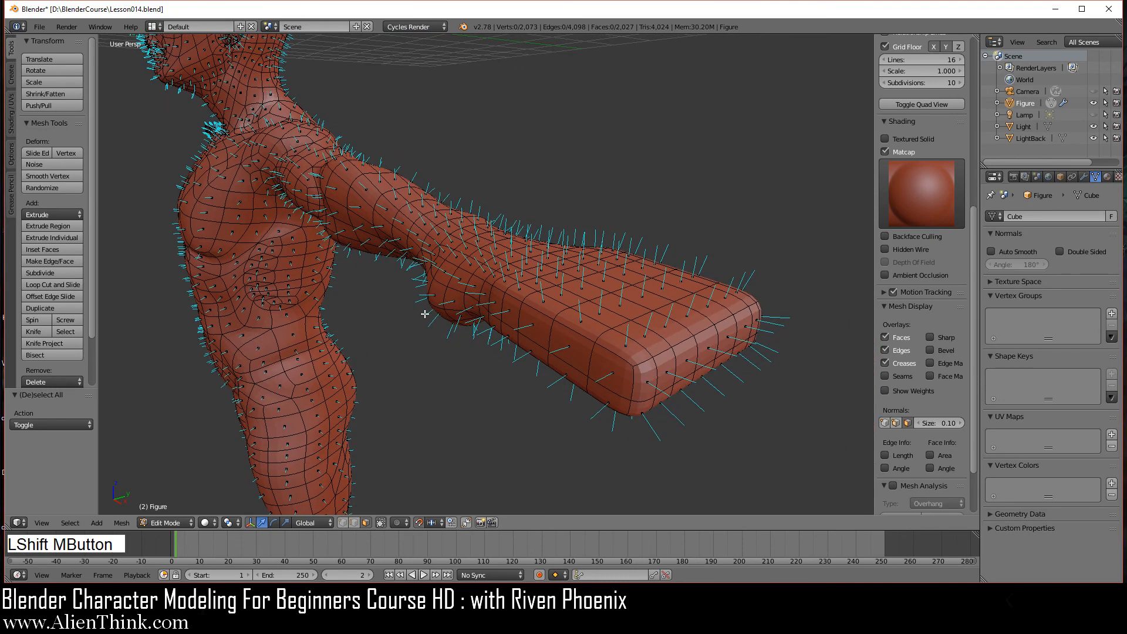
Select a single face on the figure's wrist just above the thumb-side bulge
scroll(479, 340, "up", 3)
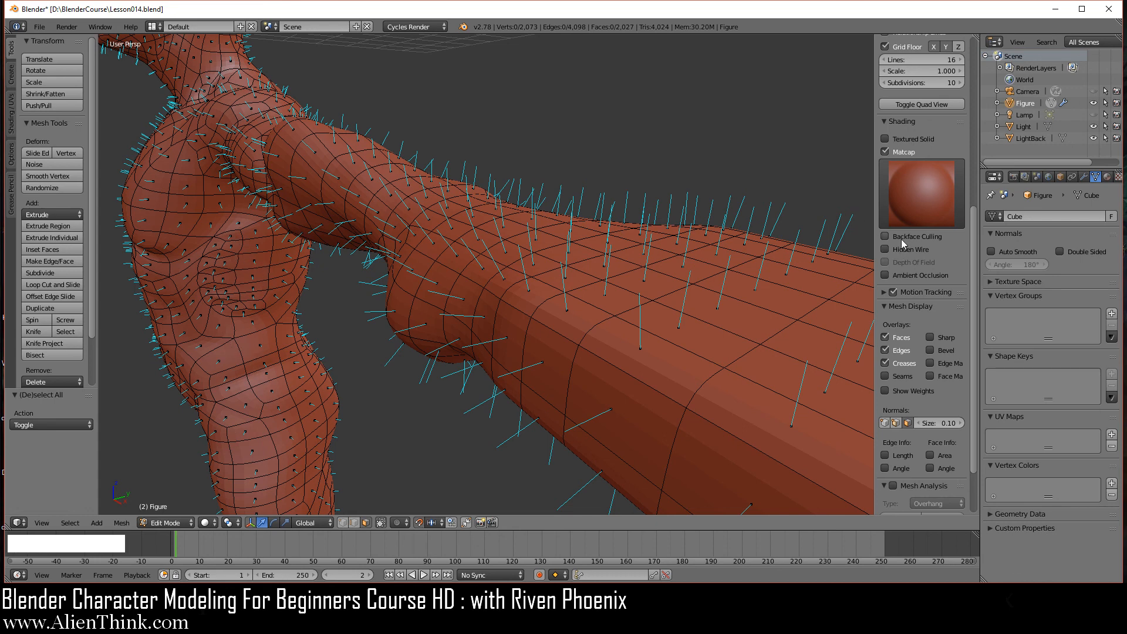
right_click(552, 318)
key("w")
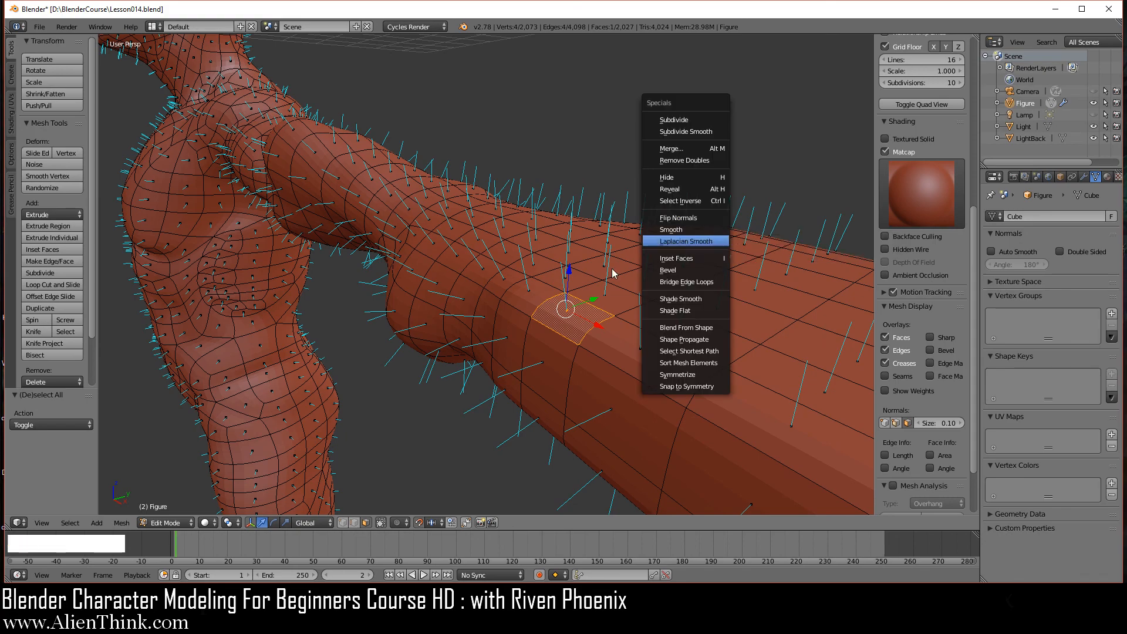
middle_click_drag(423, 305, 438, 254)
middle_click_drag(458, 392, 435, 364)
right_click(529, 286)
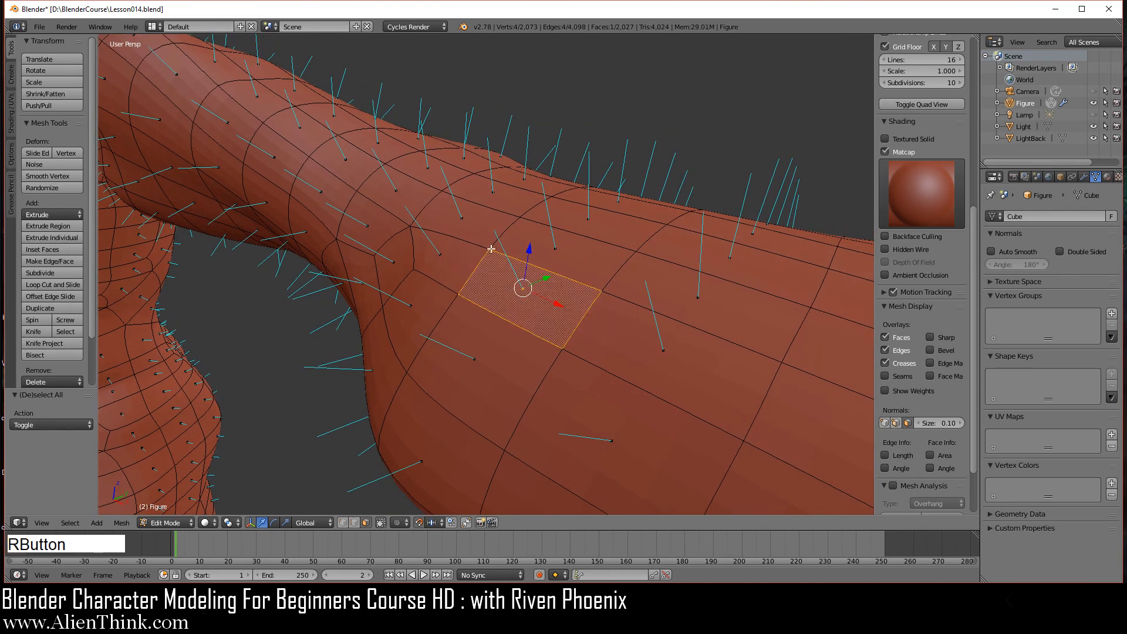
scroll(521, 284, "up", 3)
middle_click_drag(543, 258, 524, 273, "shift")
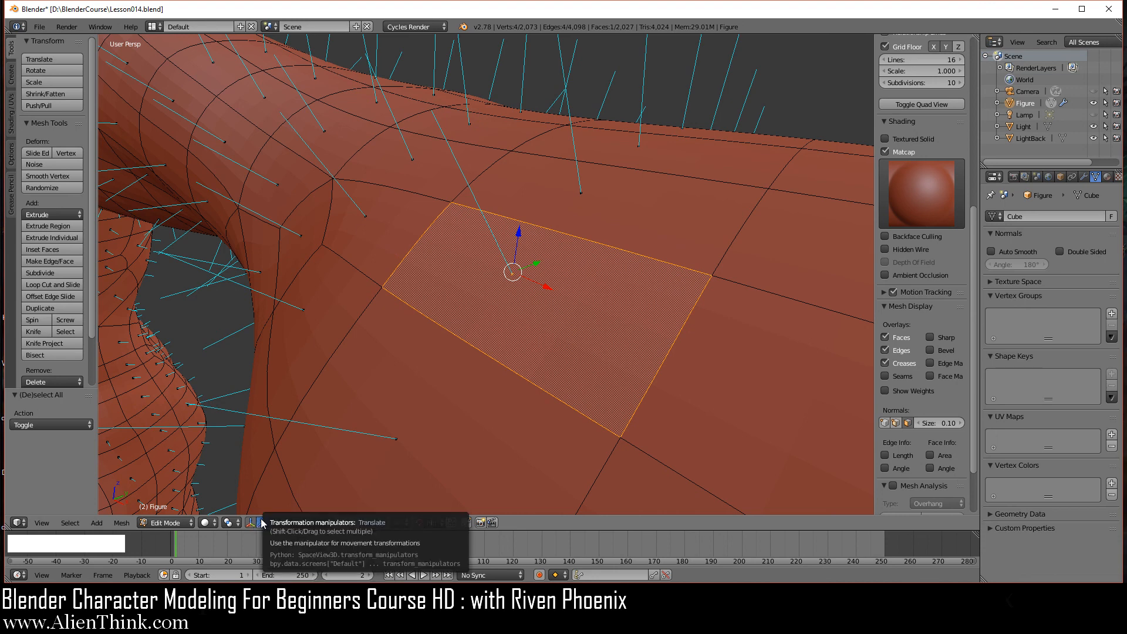
Try the translate, rotate and scale manipulators on the selected wrist face, separately and combined, and return to translate only
mouse_move(518, 232)
left_mouse_down()
mouse_move(522, 200)
mouse_move(520, 223)
left_mouse_up()
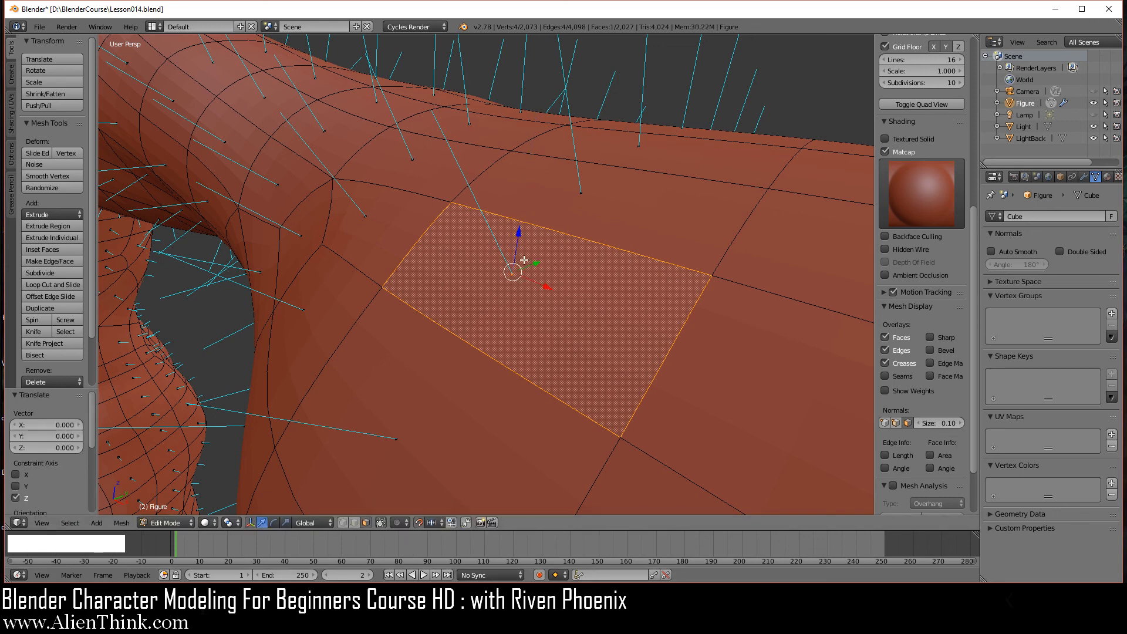
left_click(274, 523)
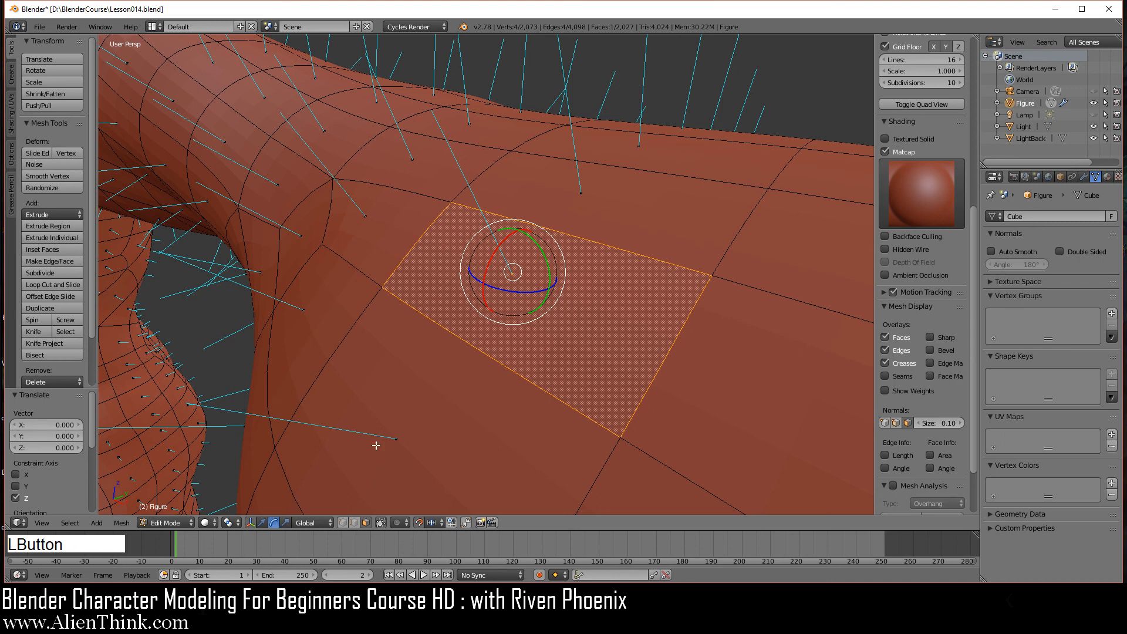
left_click(285, 522)
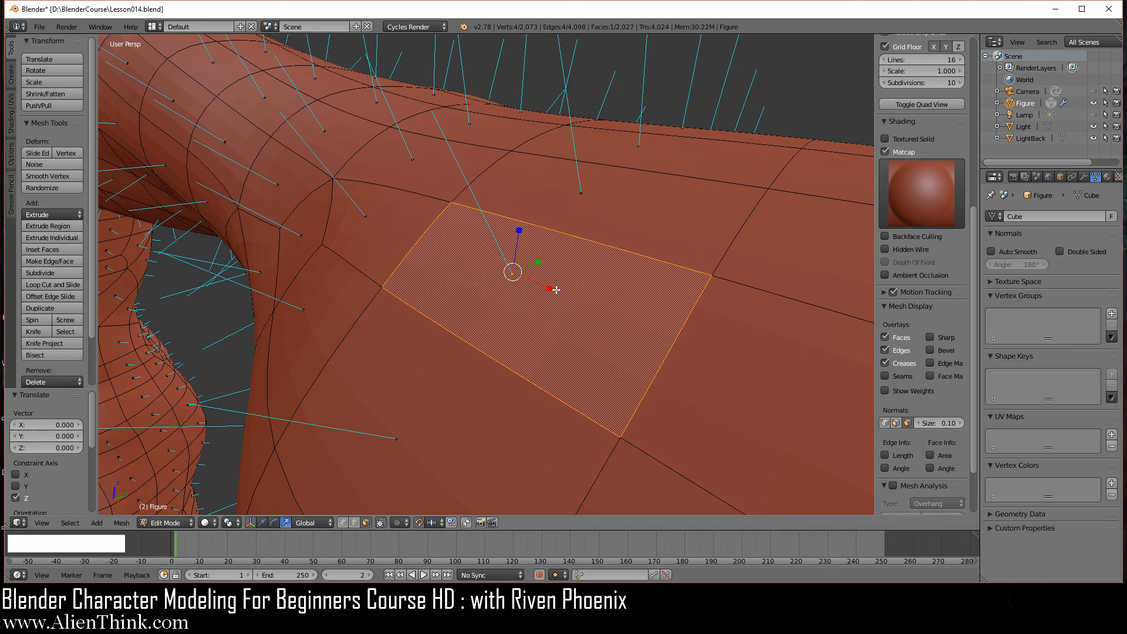
left_click(263, 522)
left_click(265, 522, "shift")
left_click_drag(262, 522, 283, 521, "shift")
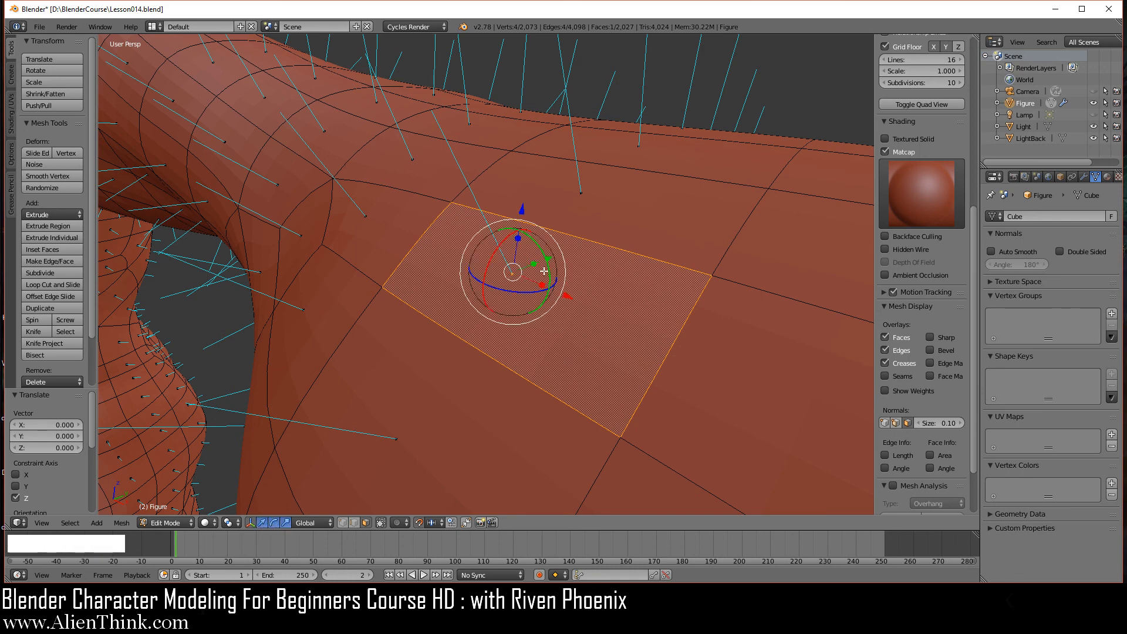
left_click(263, 523)
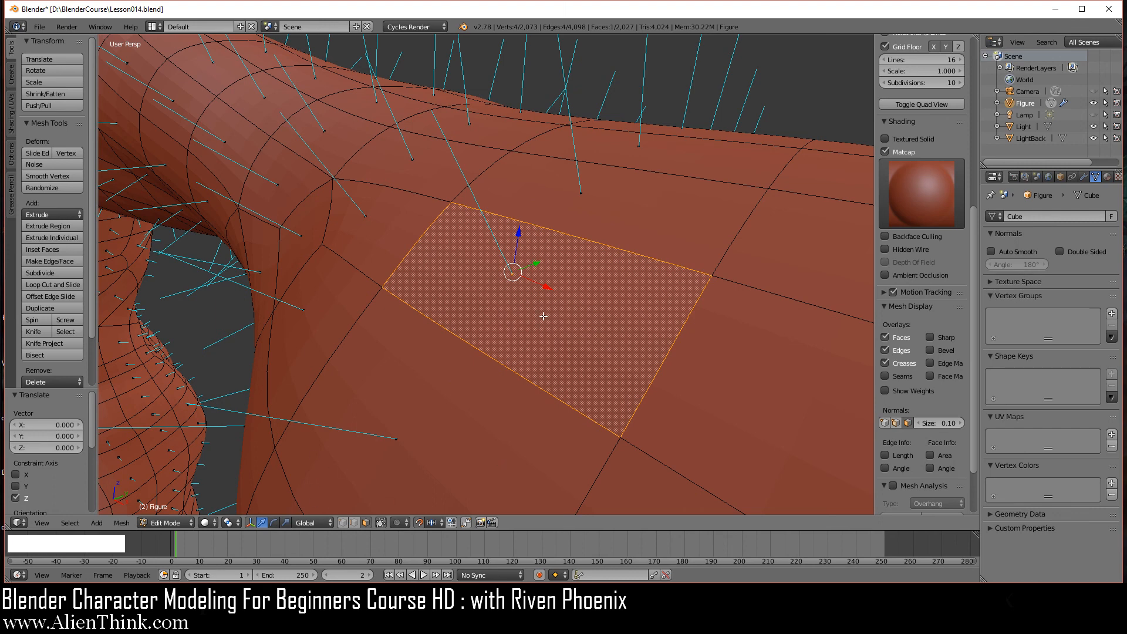
Switch the viewport to orthographic and compare the selected wrist face's normal with the global manipulator axes
middle_click_drag(543, 317, 501, 298)
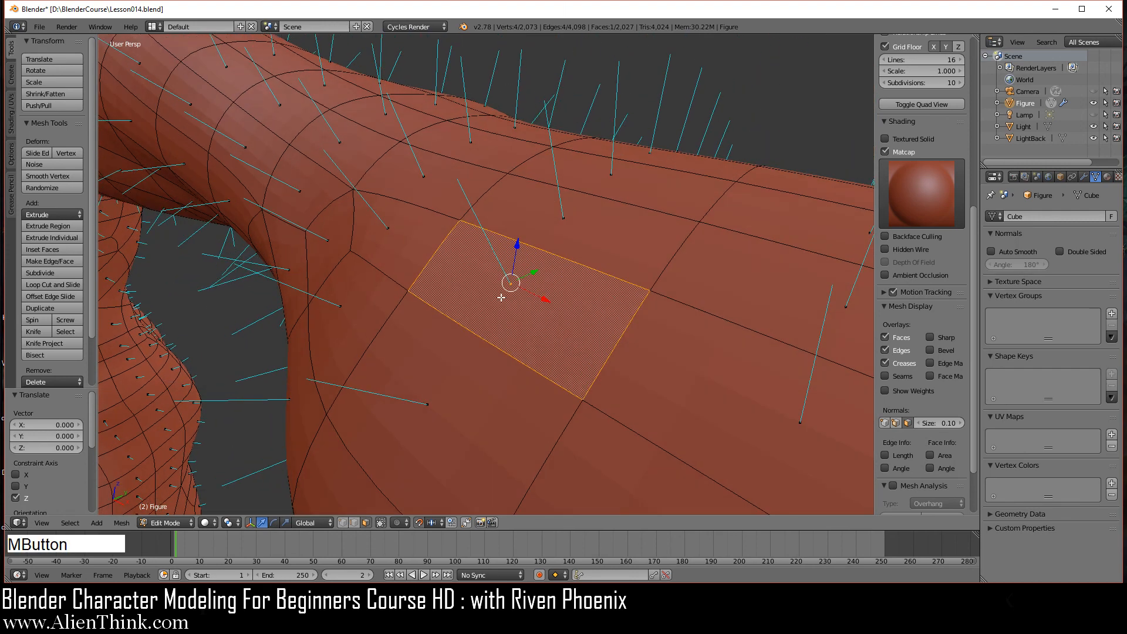
key("KP_5")
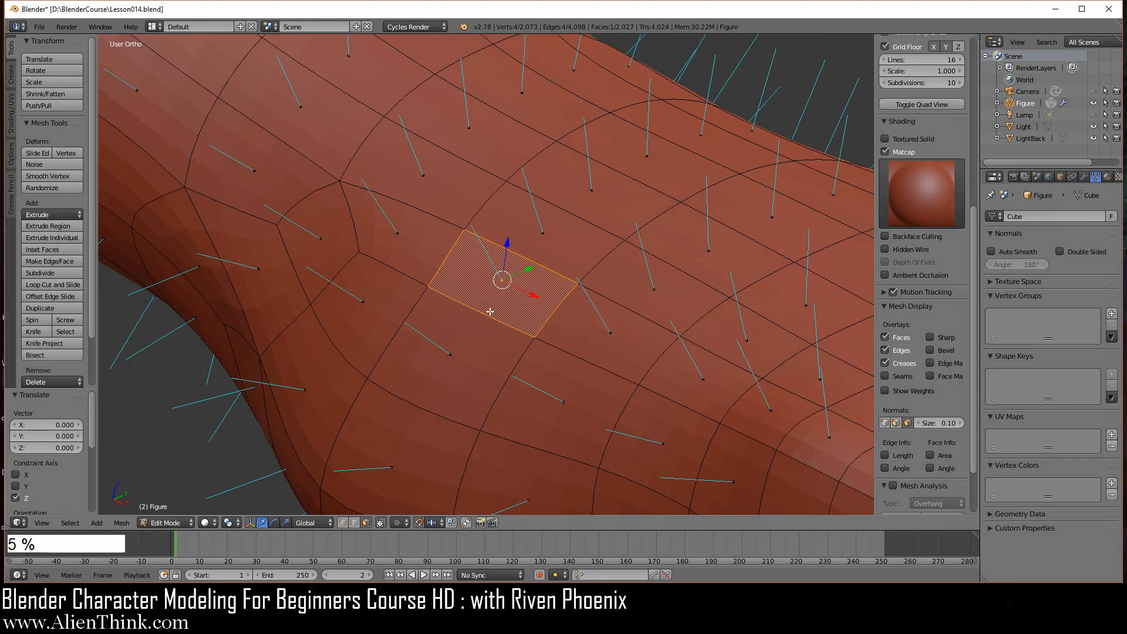
middle_click_drag(490, 311, 508, 342)
scroll(507, 342, "up", 2)
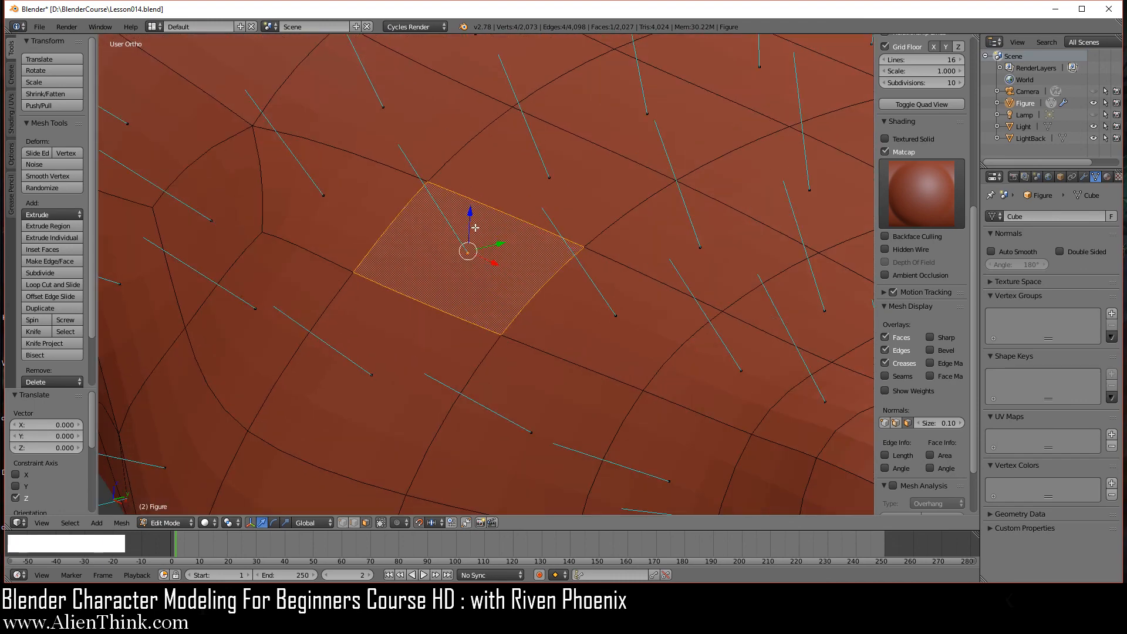
middle_click_drag(510, 254, 628, 294)
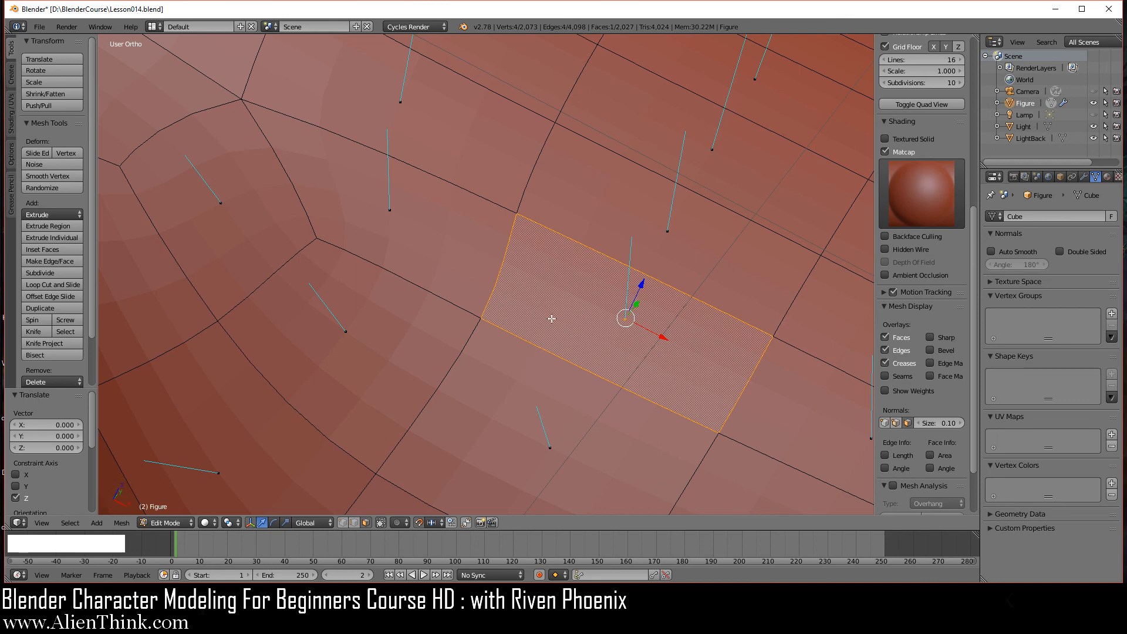
scroll(603, 322, "down", 3)
middle_click_drag(525, 344, 447, 316)
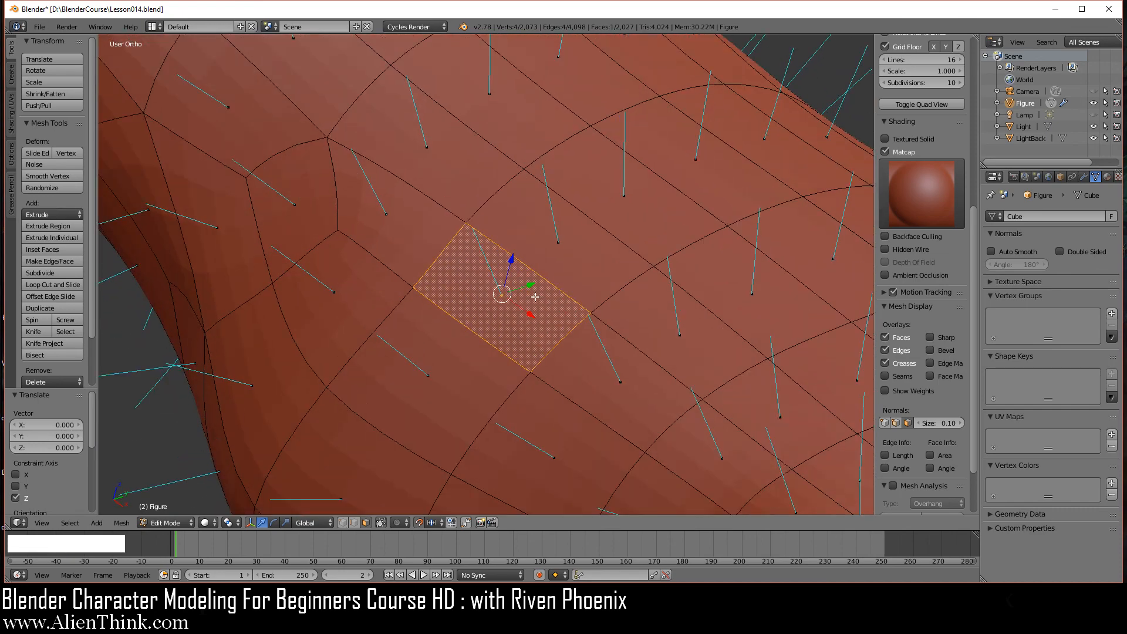
Set the transform orientation to Local and switch the figure to Object Mode
scroll(534, 297, "up", 2)
left_click(312, 522)
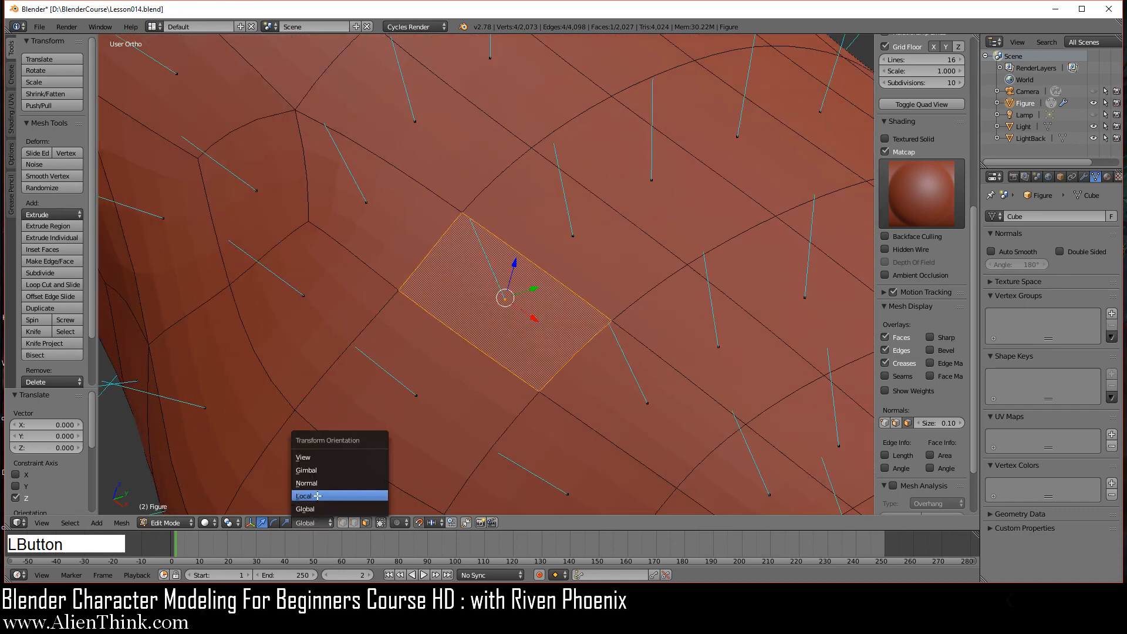
left_click(304, 496)
scroll(476, 395, "down", 3)
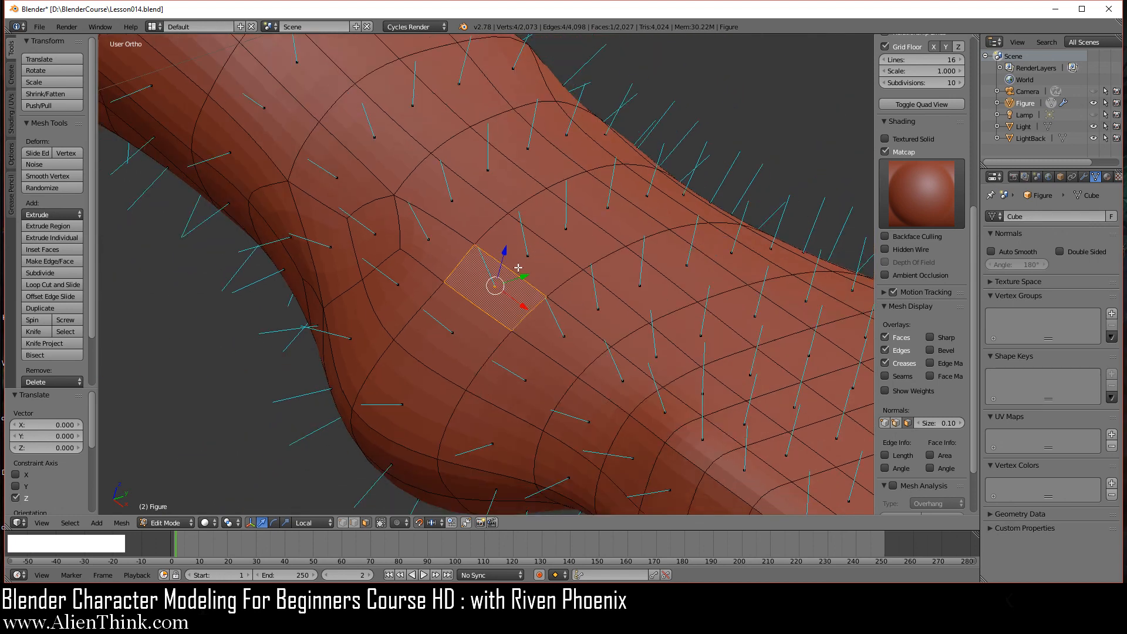
middle_click_drag(518, 268, 439, 311)
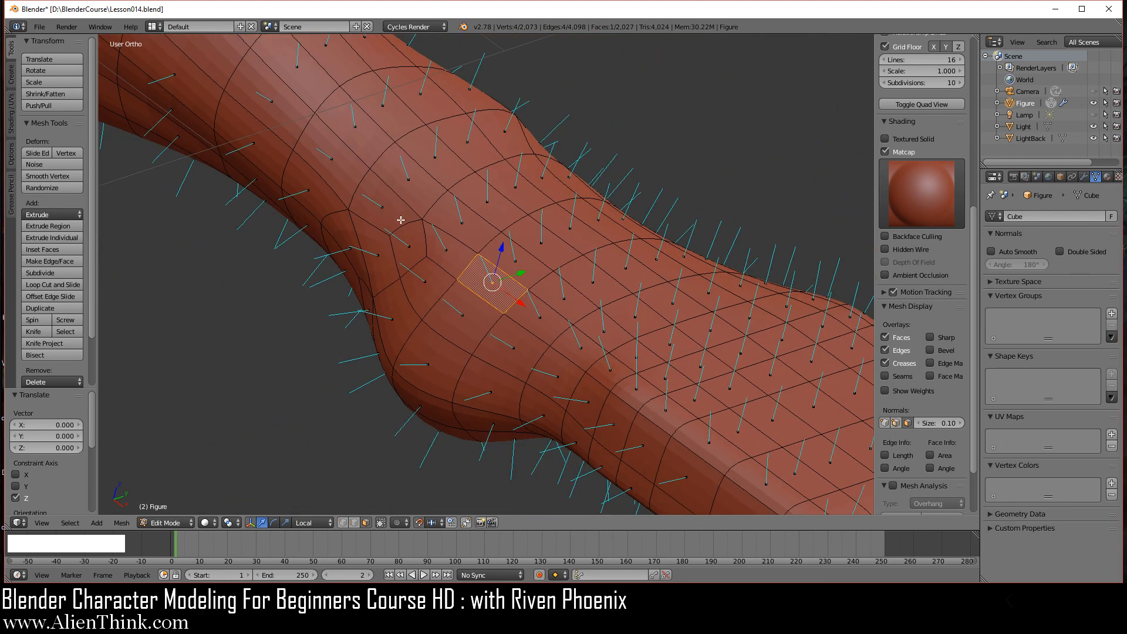
scroll(500, 291, "down", 4)
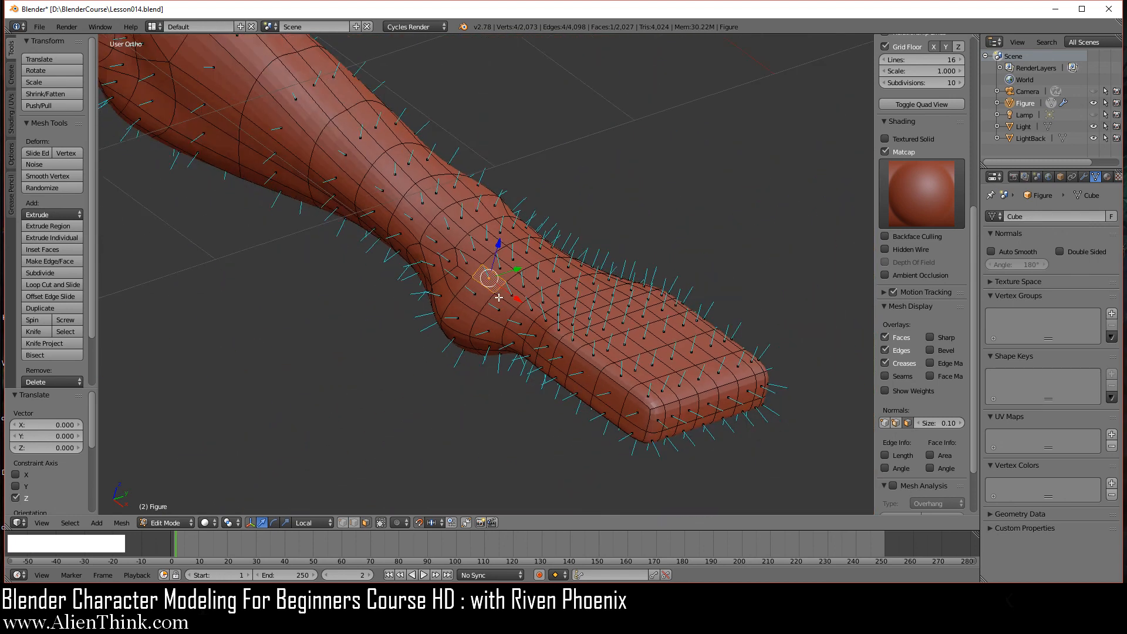
scroll(544, 310, "down", 7)
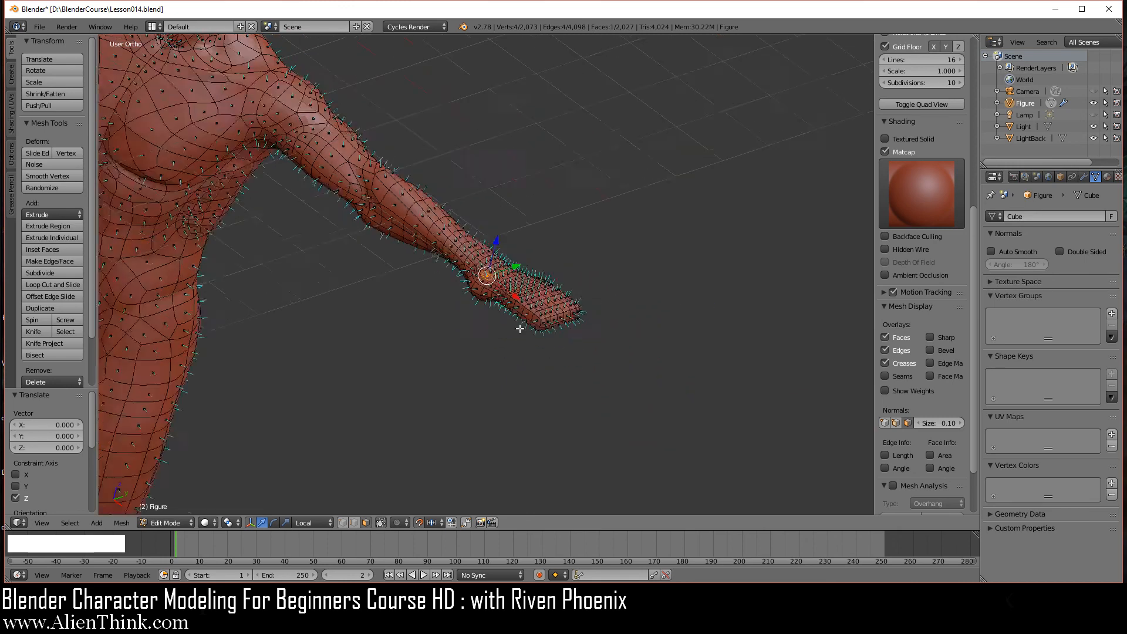
key("Tab")
scroll(495, 338, "down", 4)
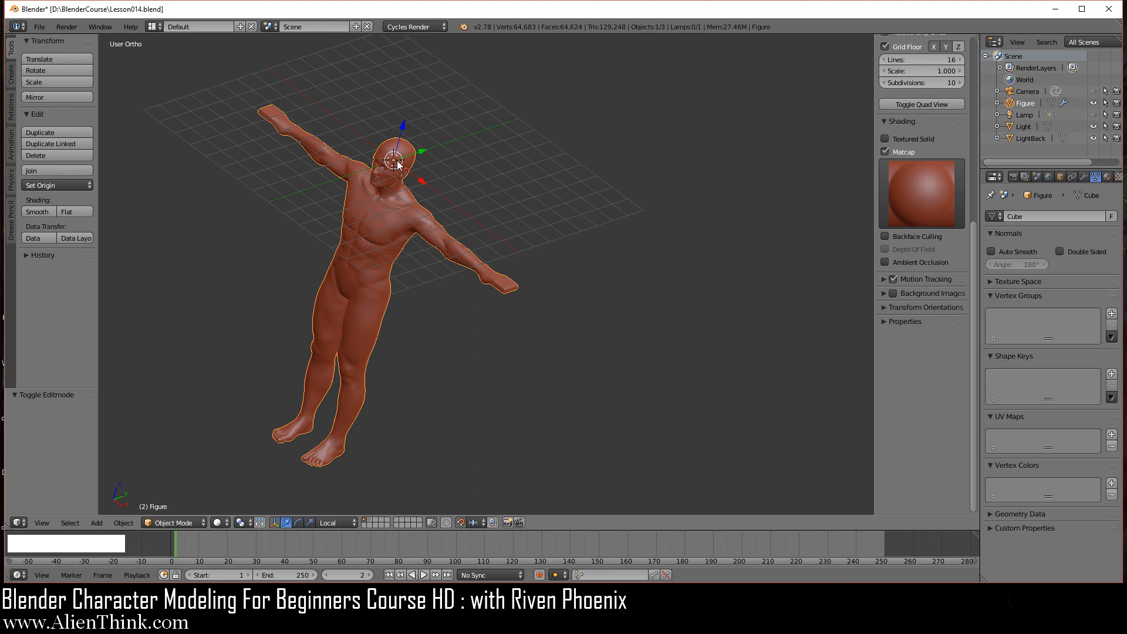
Try a trackball rotation of -70° and -15° on the whole figure, examine its local axes, and undo the rotation
key("r")
key("r")
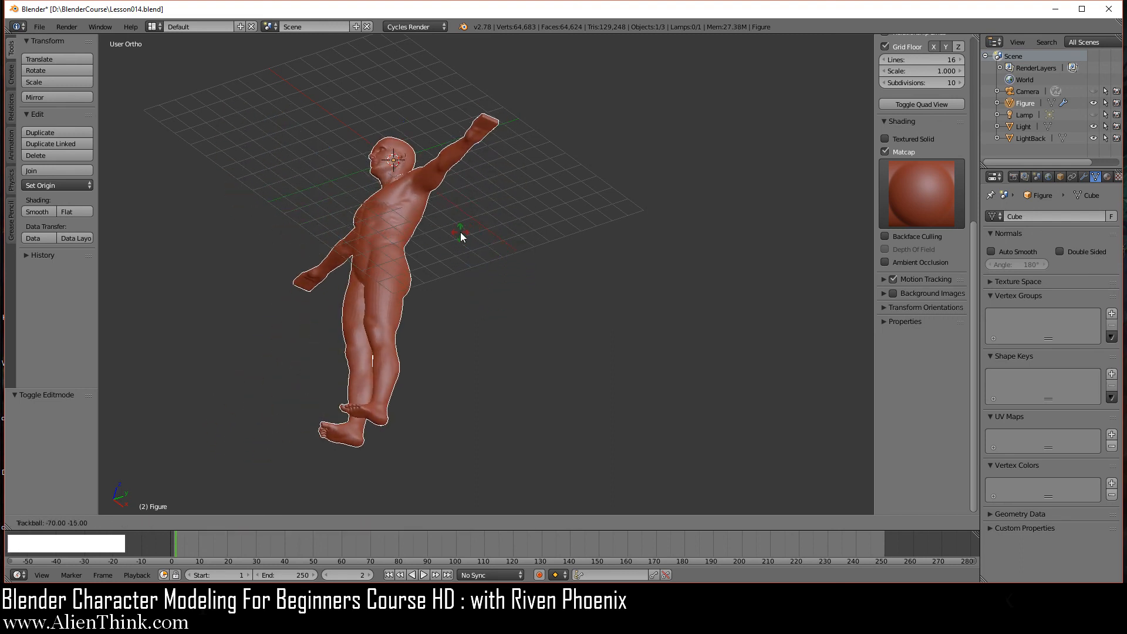
left_click(460, 231)
middle_click_drag(458, 269, 435, 425)
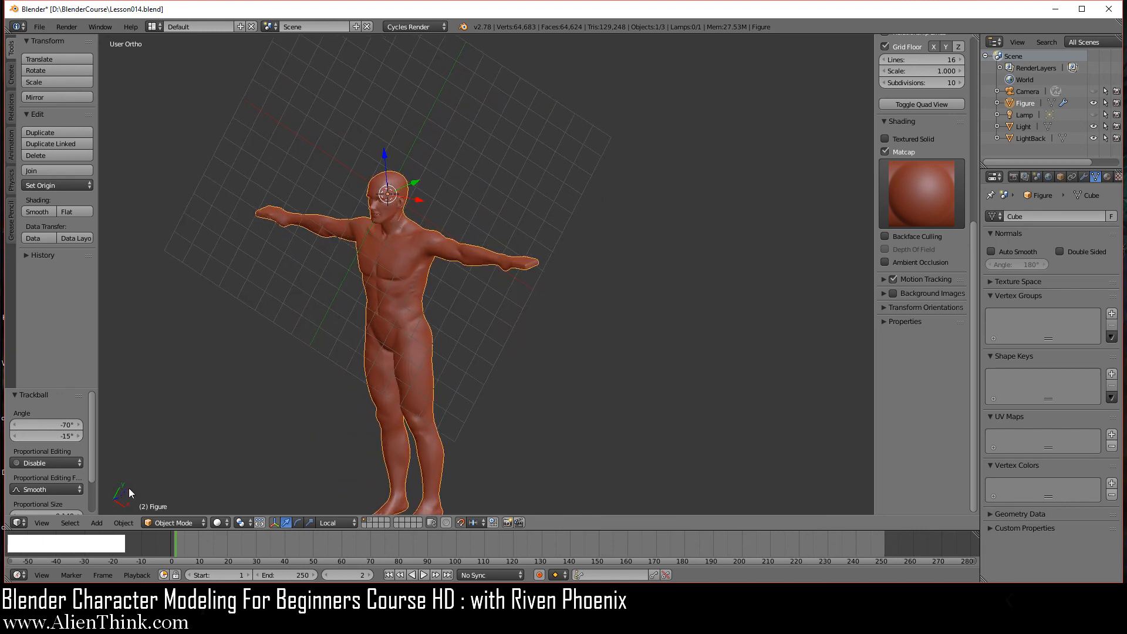
scroll(328, 280, "up", 2)
scroll(328, 279, "up", 1)
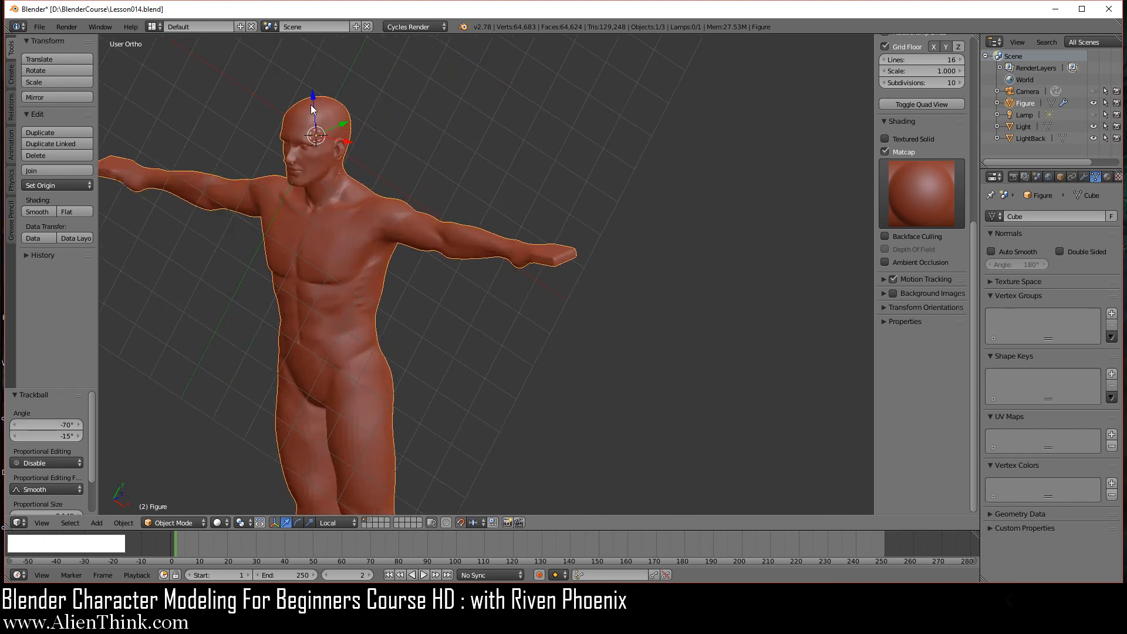
key("ctrl+z")
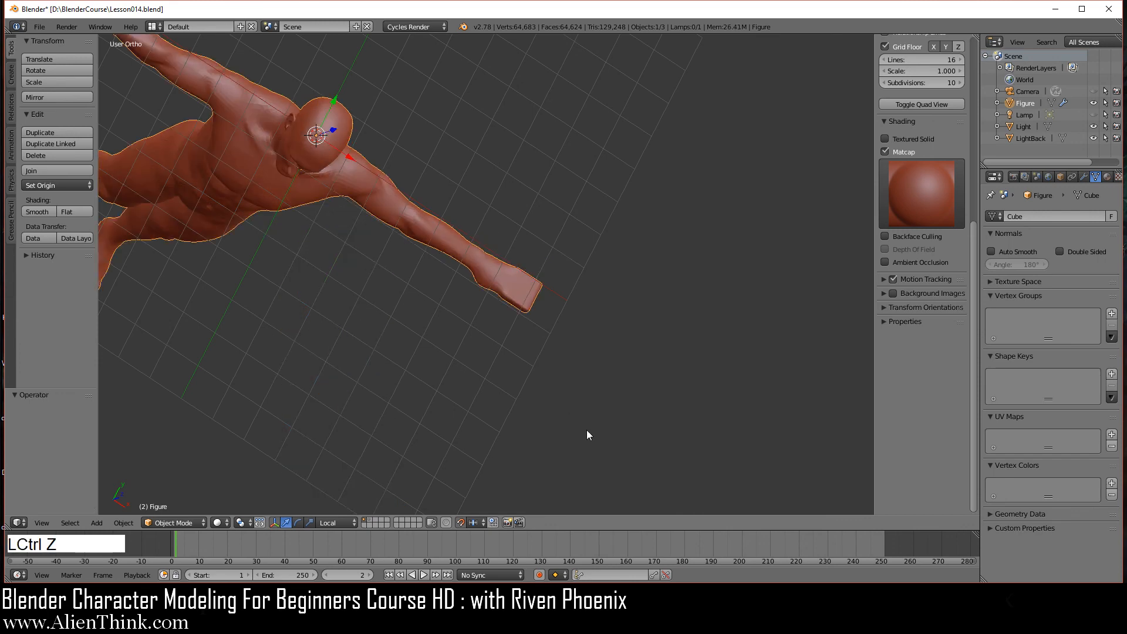
Apply smooth shading to the figure in front view and return to Edit Mode
key("1")
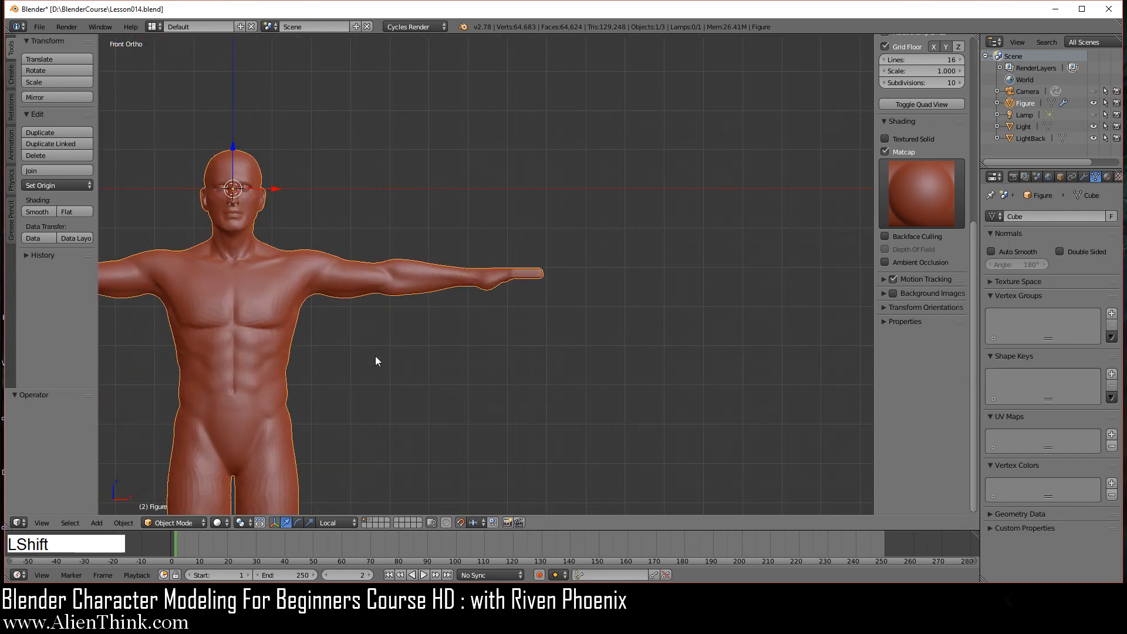
middle_click_drag(376, 356, 556, 374, "shift")
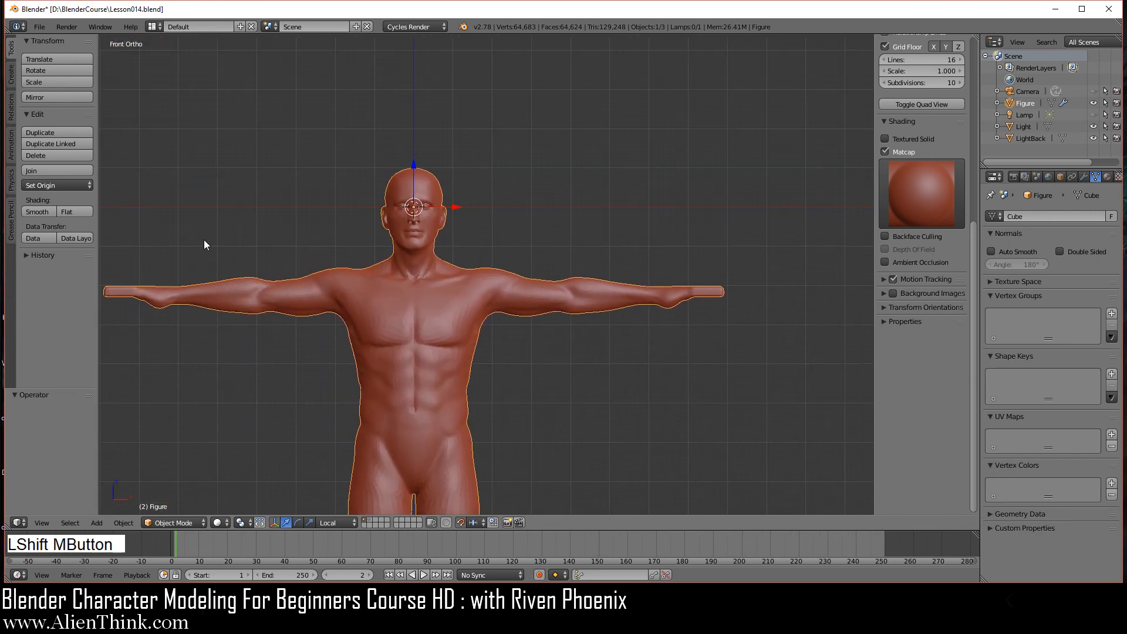
left_click(37, 212)
scroll(427, 354, "up", 5)
middle_click_drag(427, 354, 507, 396, "shift")
middle_click_drag(598, 378, 452, 292, "shift")
key("Tab")
middle_click_drag(657, 348, 304, 331, "shift")
middle_click_drag(602, 345, 476, 361, "shift")
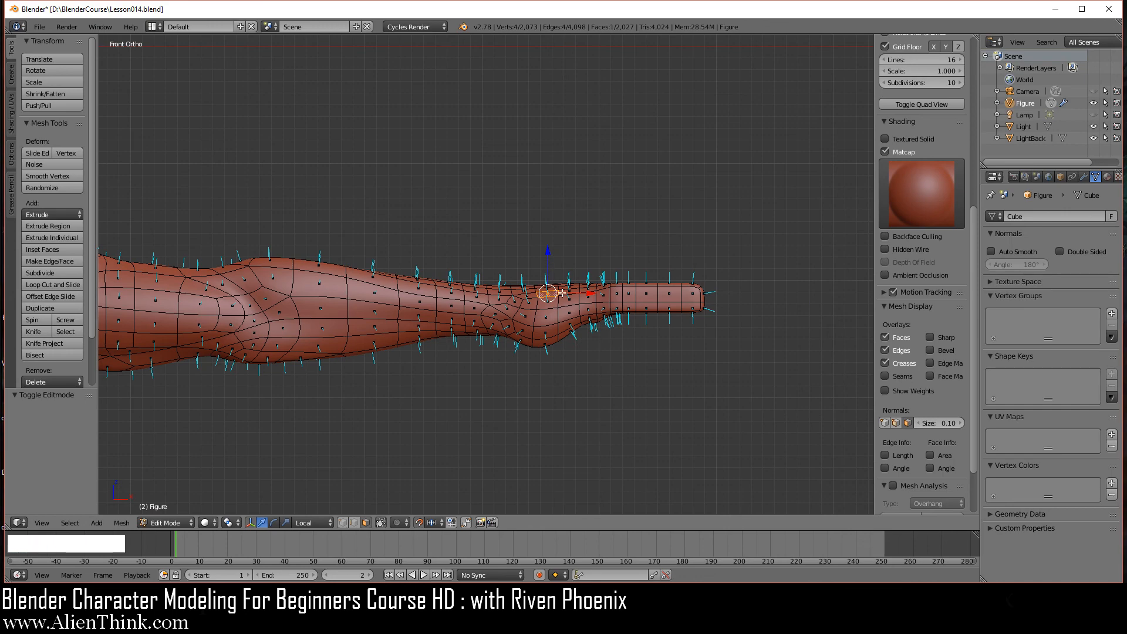
Frame the selected wrist face, try a trackball rotation of -80° and -35° on it, and undo the rotation
key("KP_Decimal")
scroll(560, 293, "down", 5)
middle_click_drag(506, 322, 669, 254)
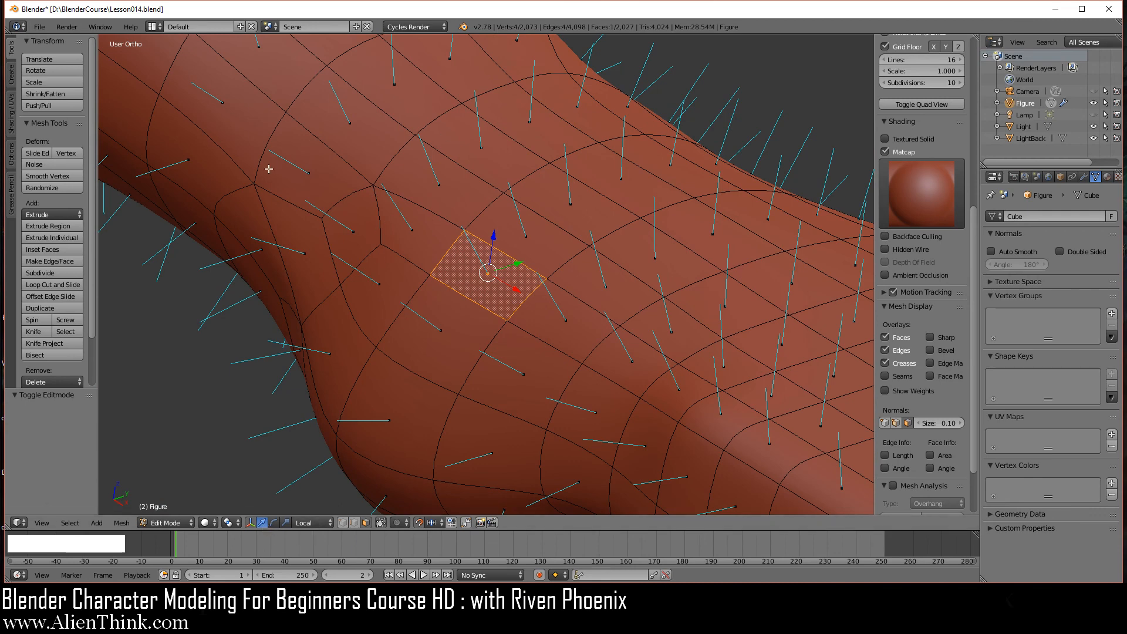
middle_click_drag(388, 303, 487, 286)
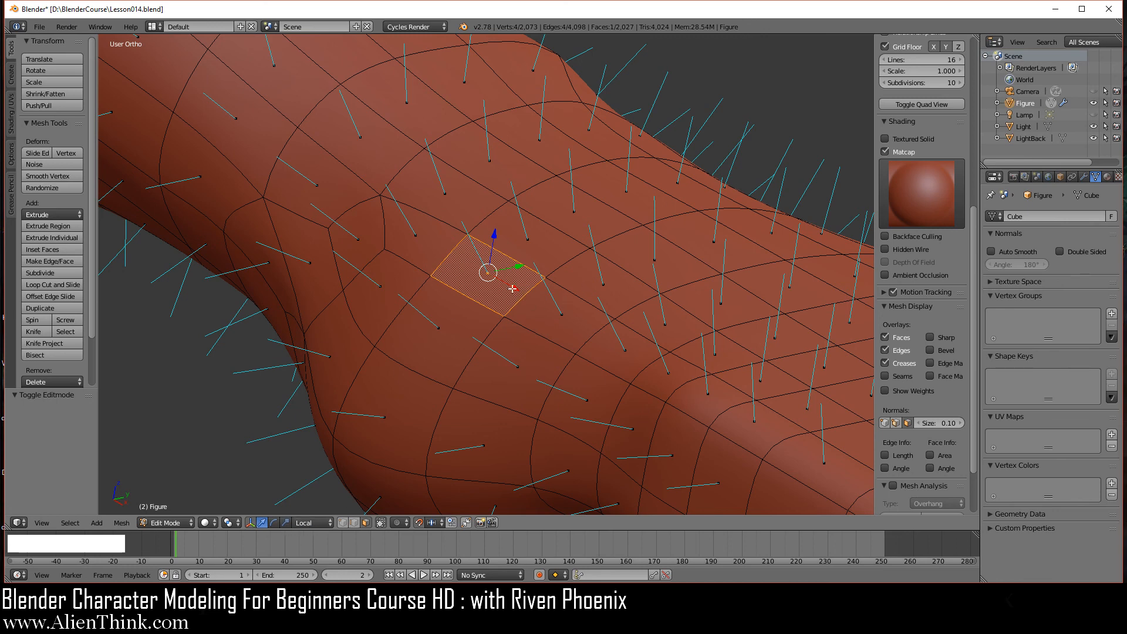
key("r")
key("r")
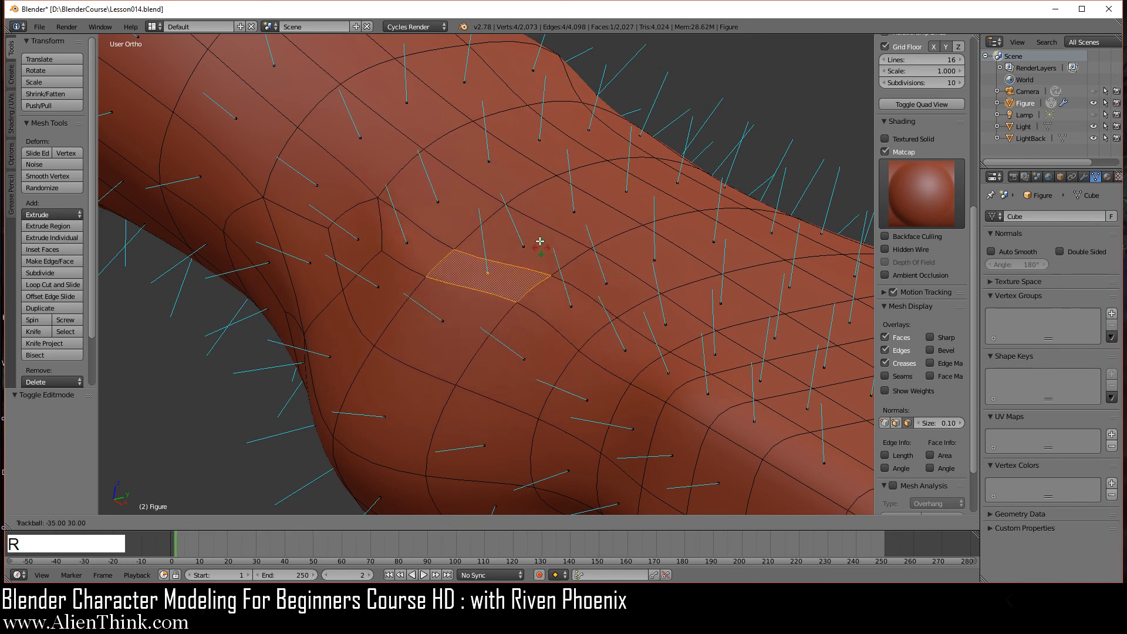
left_click(501, 303)
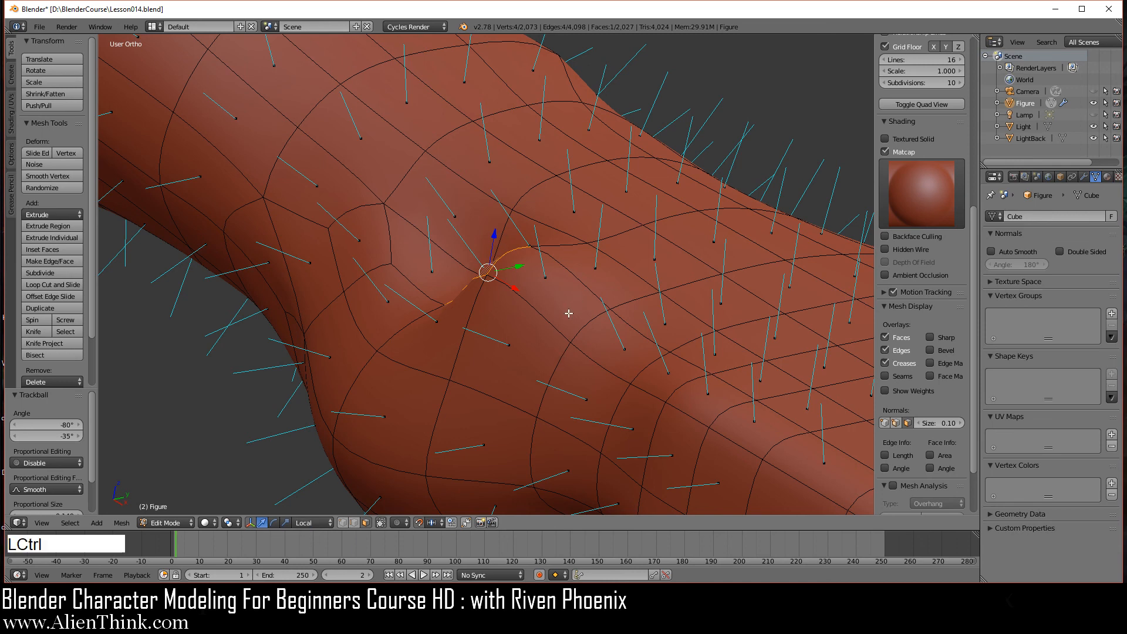
key("ctrl+z")
Set the transform orientation to Normal and compare the manipulator's Z axis with the selected wrist face's normal
left_click(317, 522)
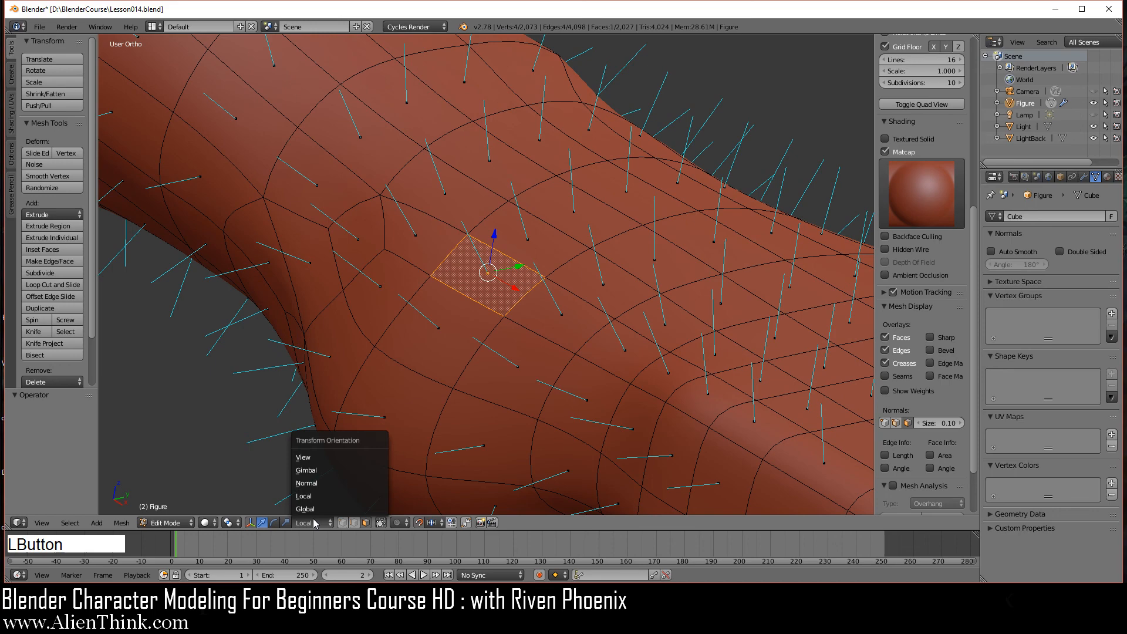
left_click(320, 486)
scroll(482, 328, "up", 3)
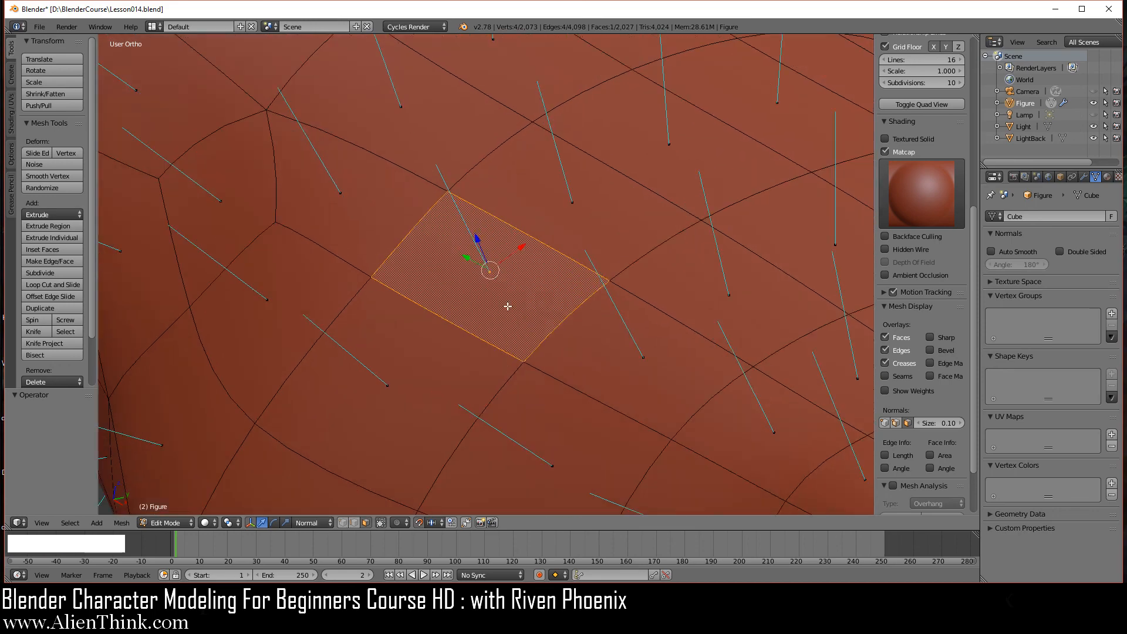
middle_click_drag(508, 305, 455, 327)
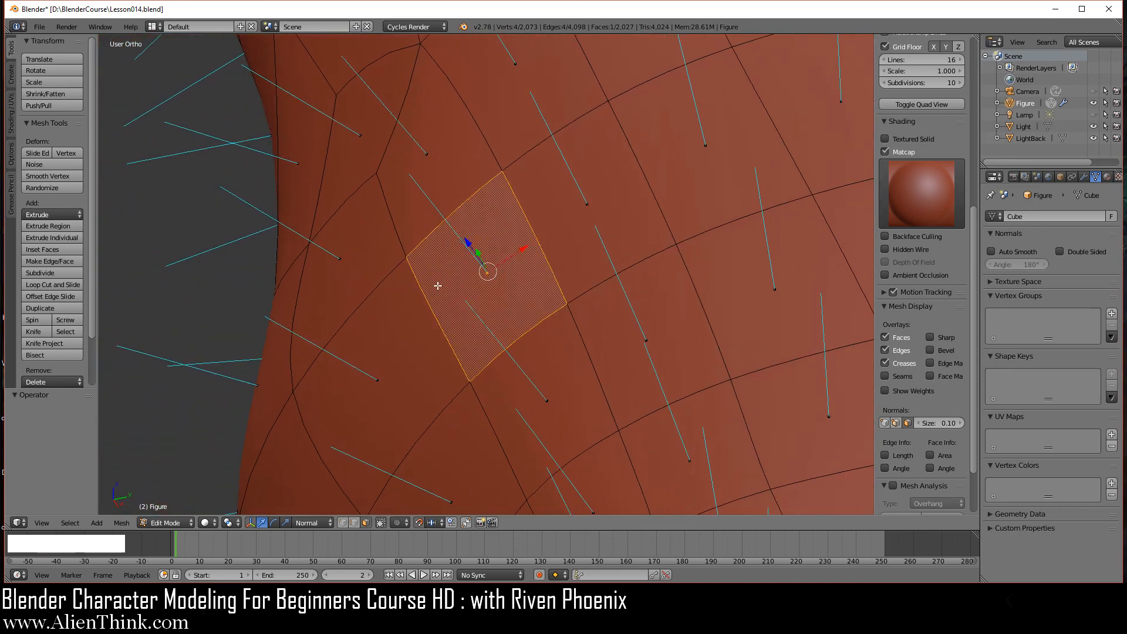
middle_click_drag(438, 286, 492, 182)
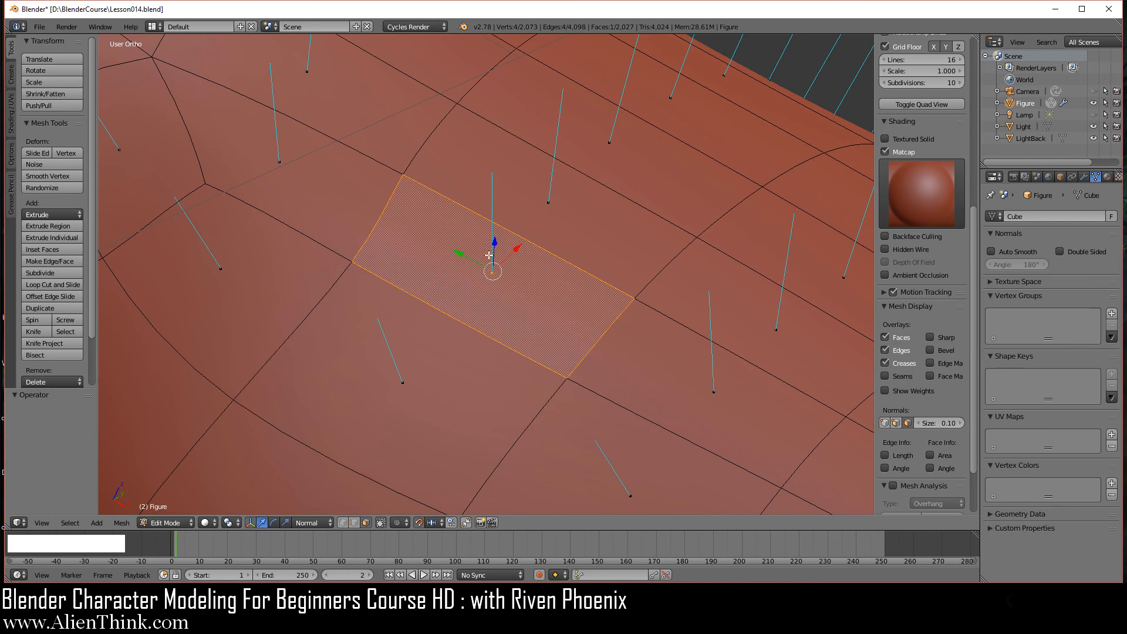
middle_click_drag(471, 291, 451, 279)
scroll(497, 300, "down", 6)
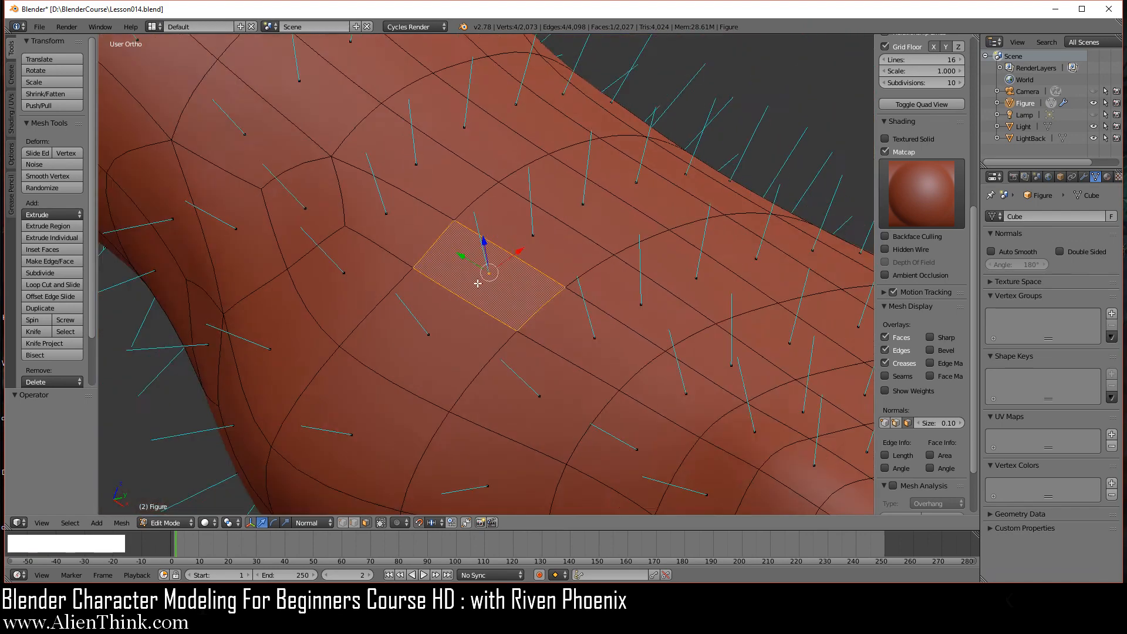
Reopen the recent file Lesson014.blend
key("KP_1")
mouse_move(494, 354)
middle_mouse_down("shift")
mouse_move(469, 352)
mouse_move(509, 345)
middle_mouse_up("shift")
middle_click_drag(621, 332, 503, 359, "shift")
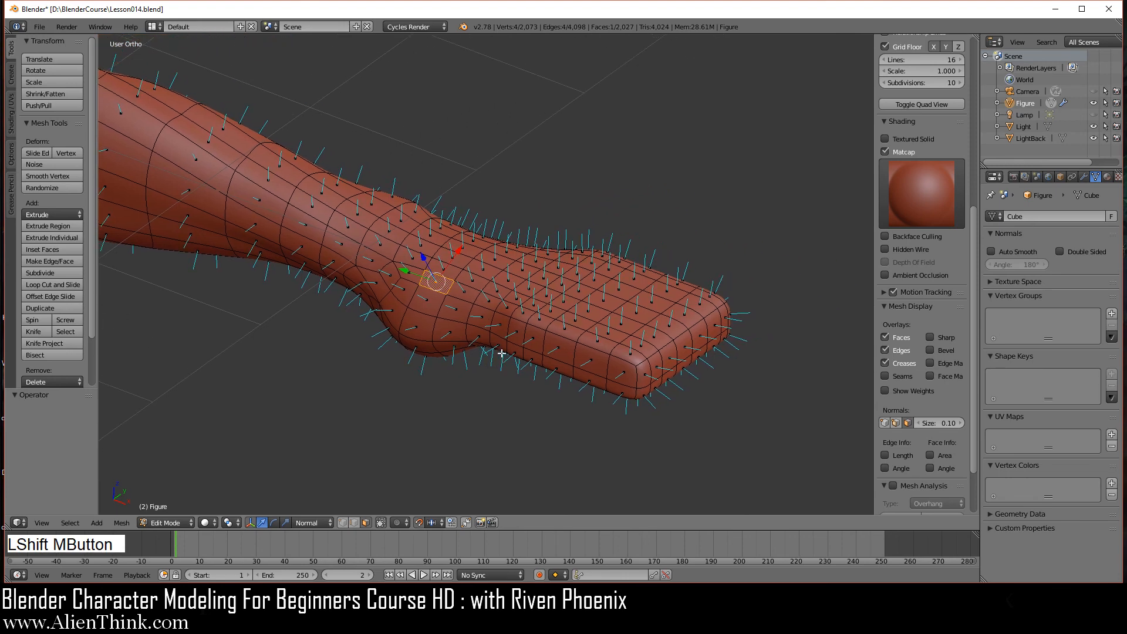
left_click(39, 27)
mouse_move(90, 65)
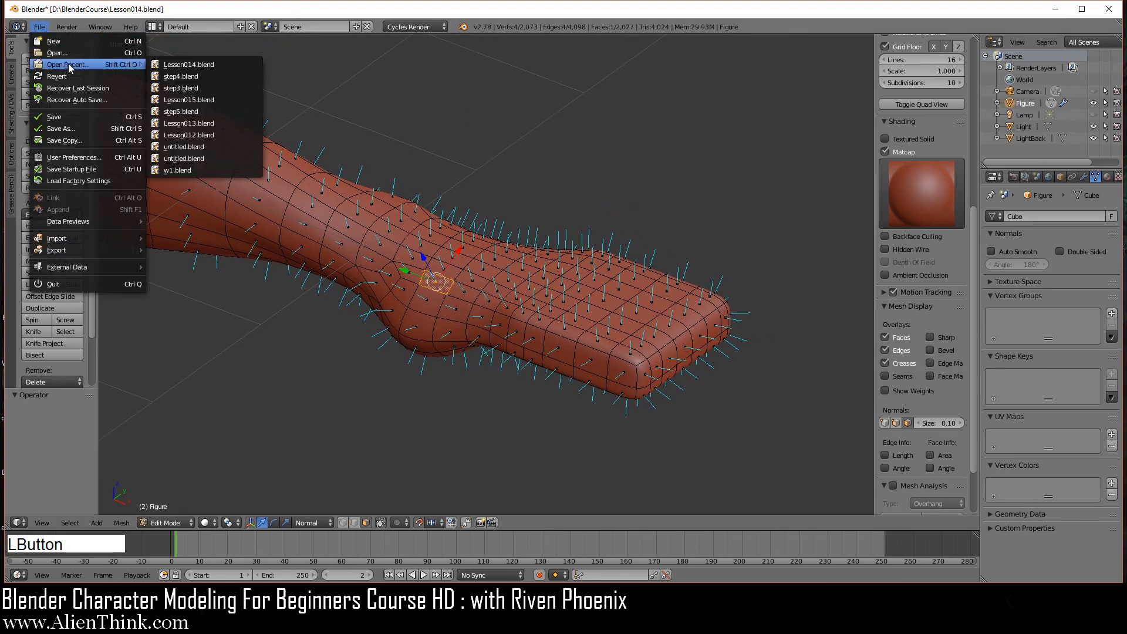
left_click(161, 64)
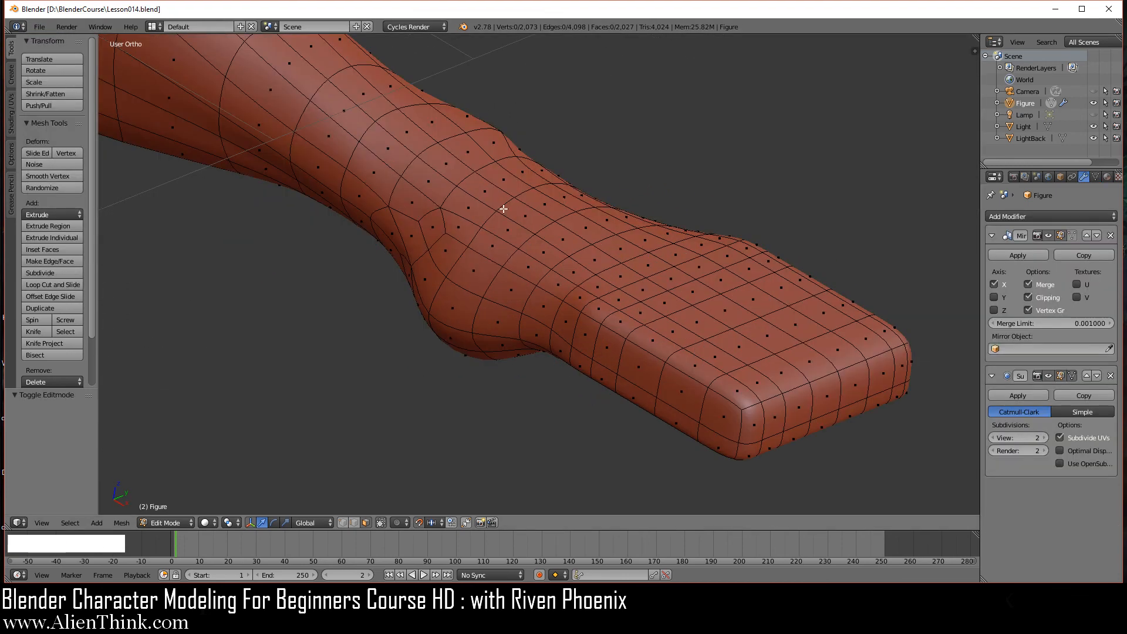